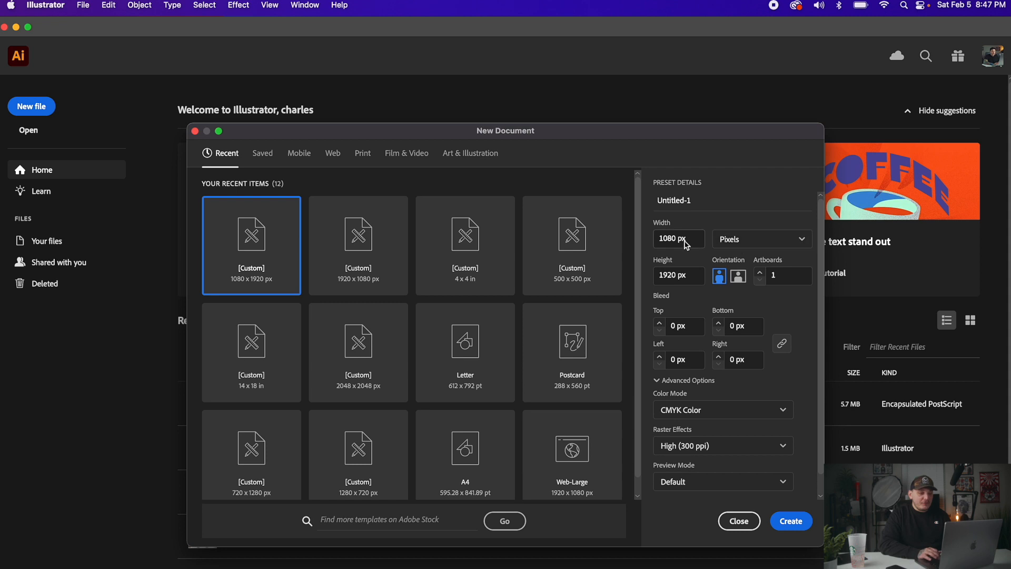
# Step: Create a new 500 x 500 px document with RGB Color mode and High (300 ppi) raster effects
pyautogui.click(680, 240)
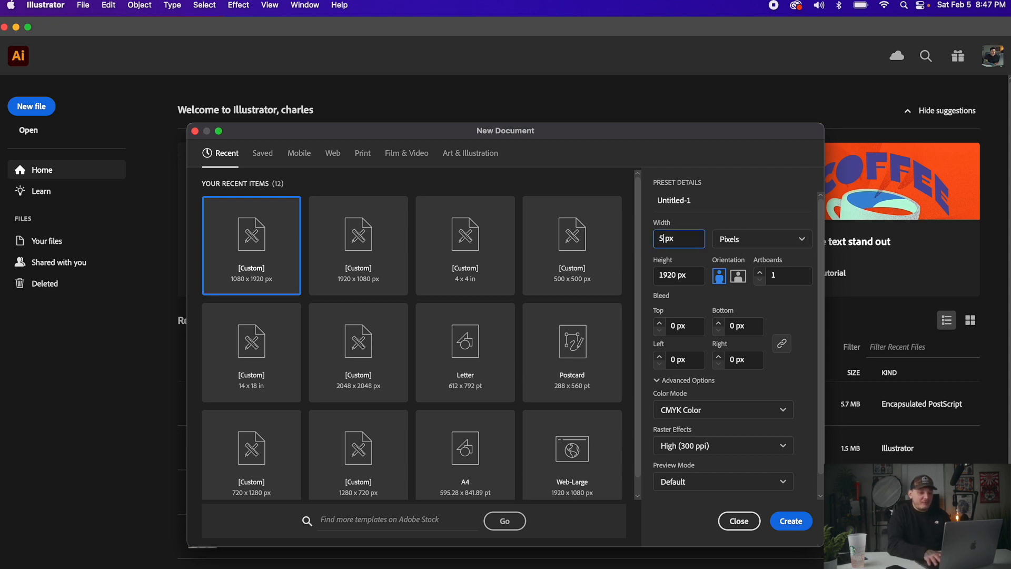
pyautogui.click(677, 274)
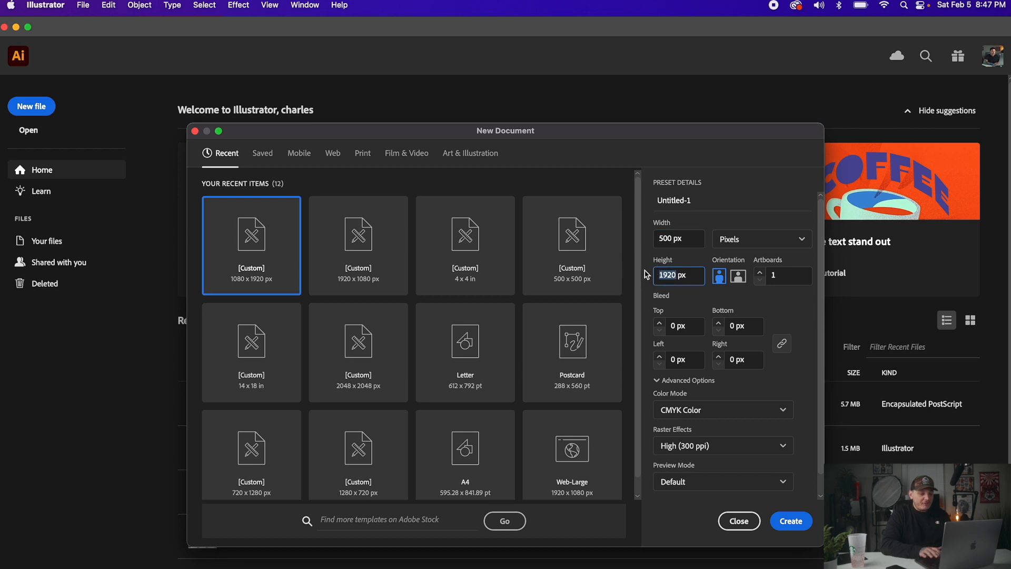
pyautogui.write('50')
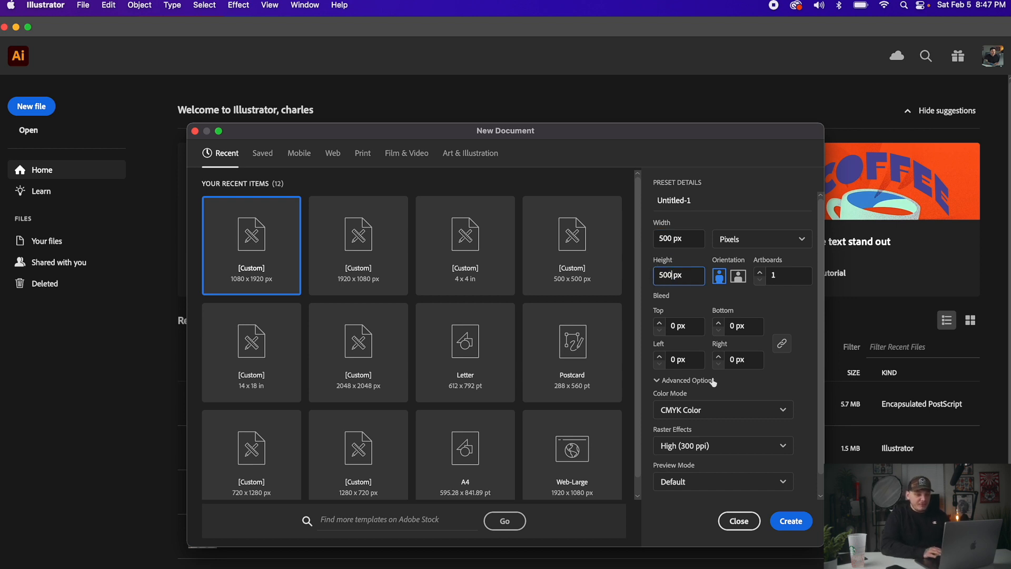
pyautogui.click(716, 414)
pyautogui.click(697, 430)
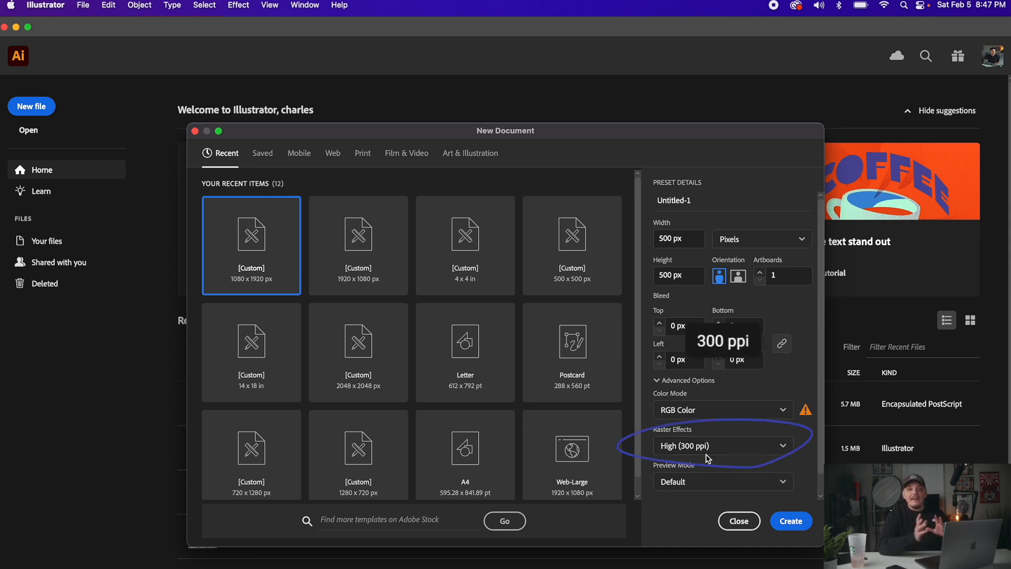
pyautogui.click(783, 519)
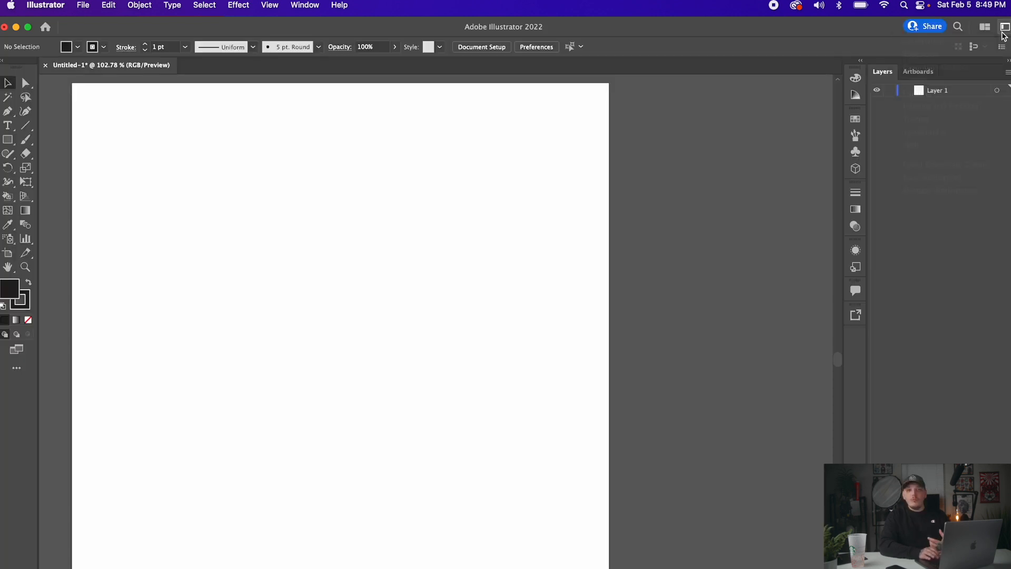
# Step: Select the Essentials Classic workspace and reset it to its default layout
pyautogui.click(1004, 28)
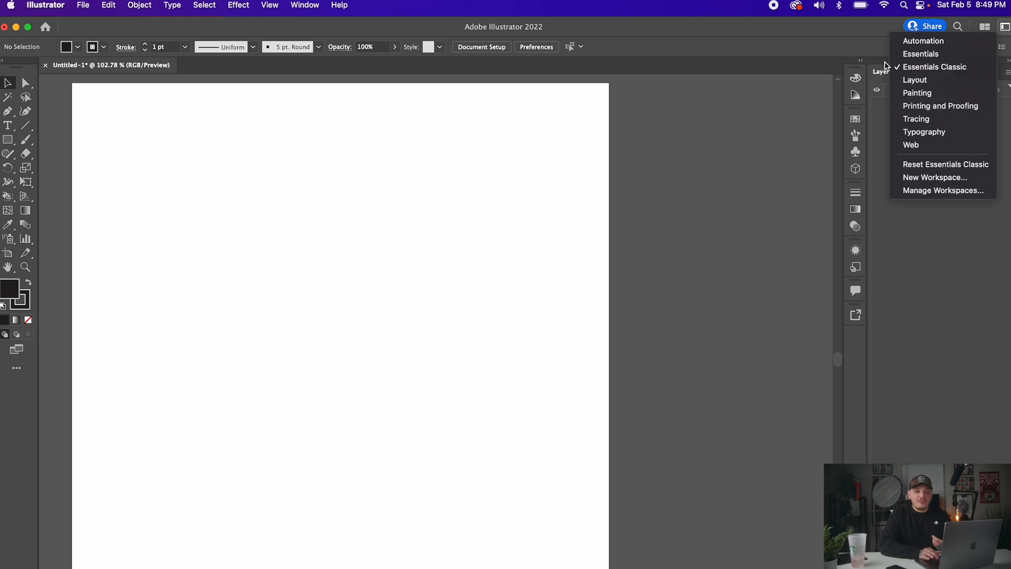
pyautogui.click(1007, 27)
pyautogui.click(1007, 27)
pyautogui.click(956, 64)
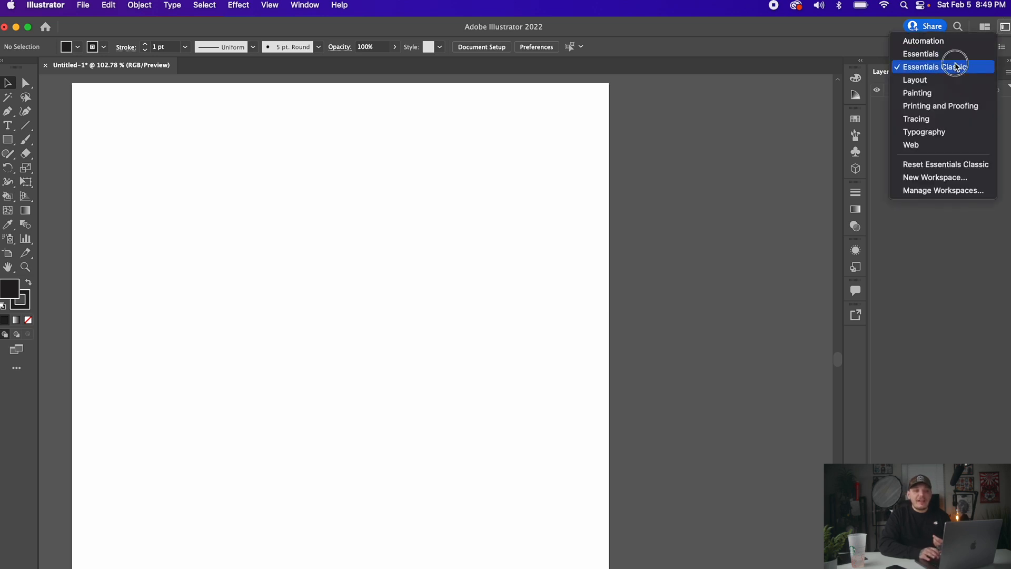
pyautogui.click(1005, 27)
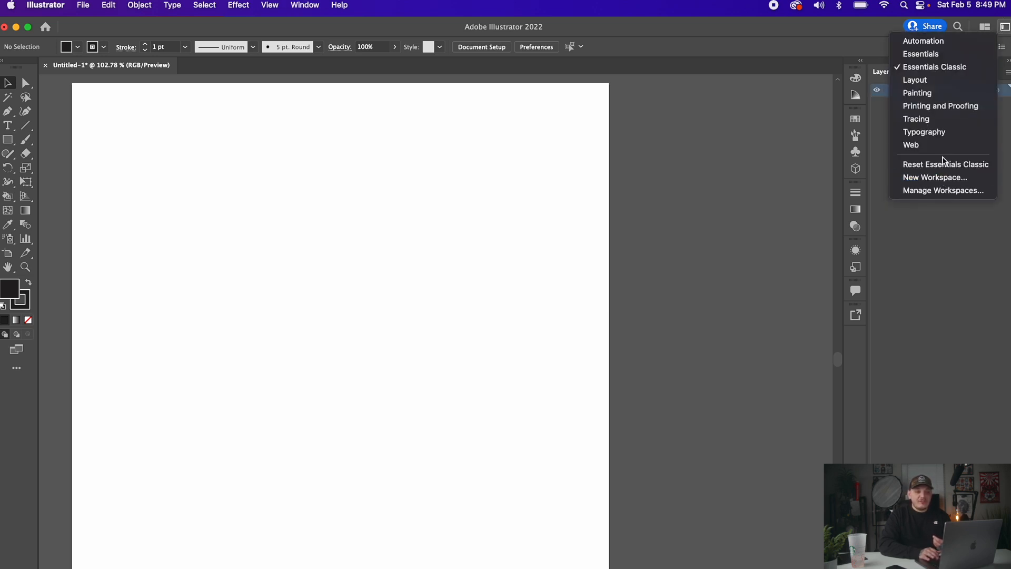
pyautogui.click(940, 166)
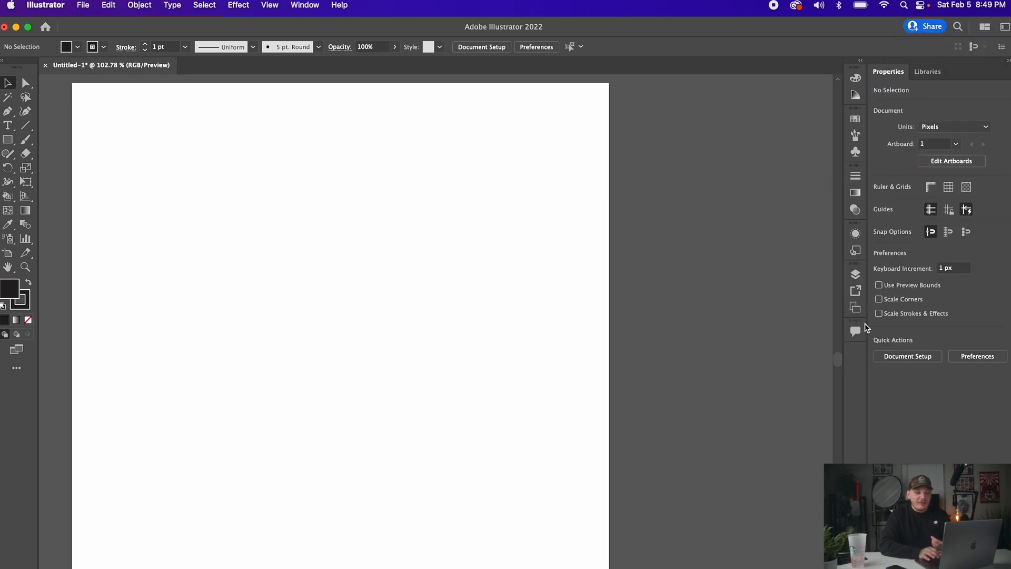
# Step: Show the list of artboards and add a second artboard to the document
pyautogui.click(855, 277)
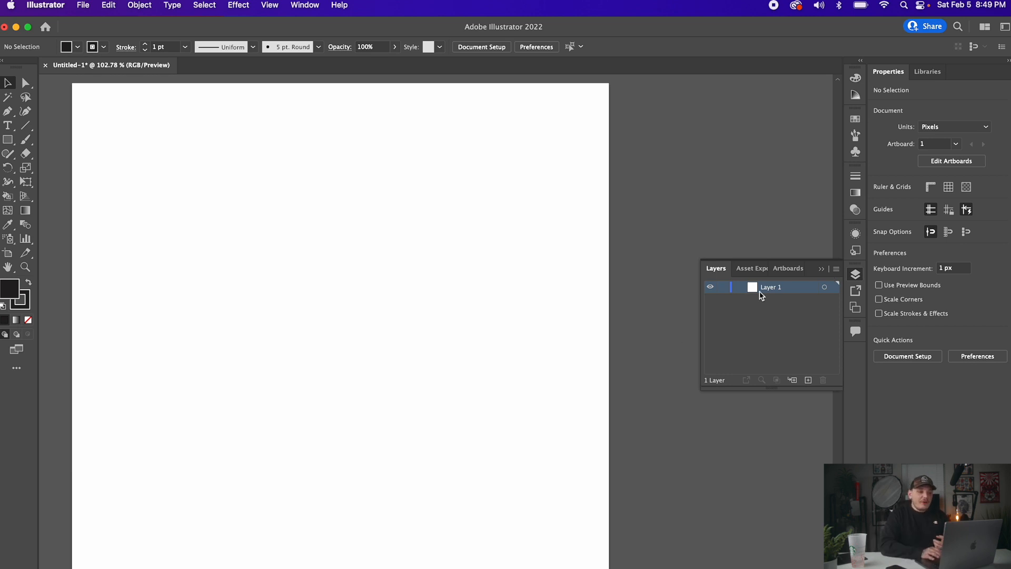
pyautogui.click(786, 269)
pyautogui.click(808, 379)
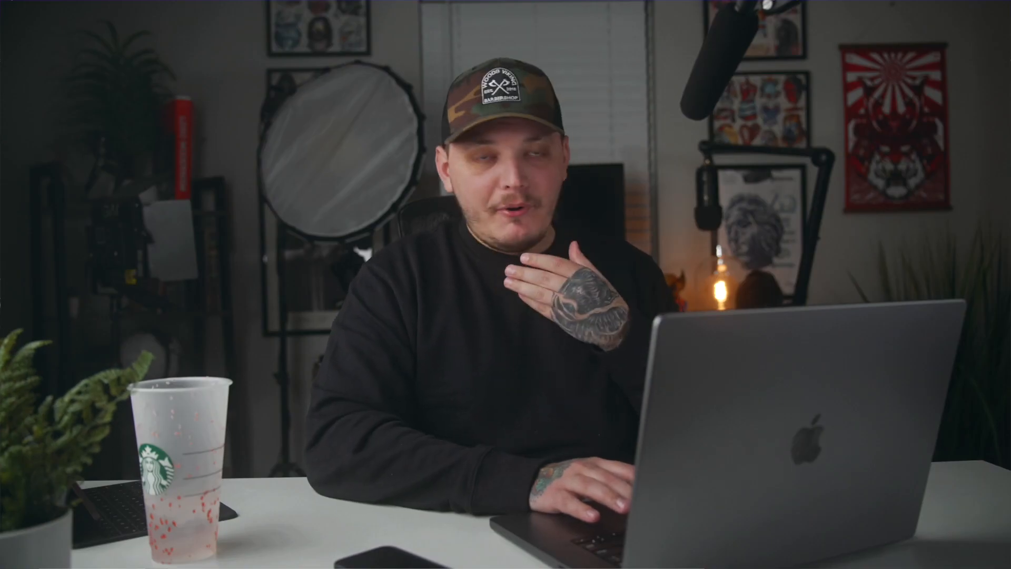
# Step: Cover the second artboard with a rectangle about 503 x 500 px and fill it with black, 000000
pyautogui.click(4, 142)
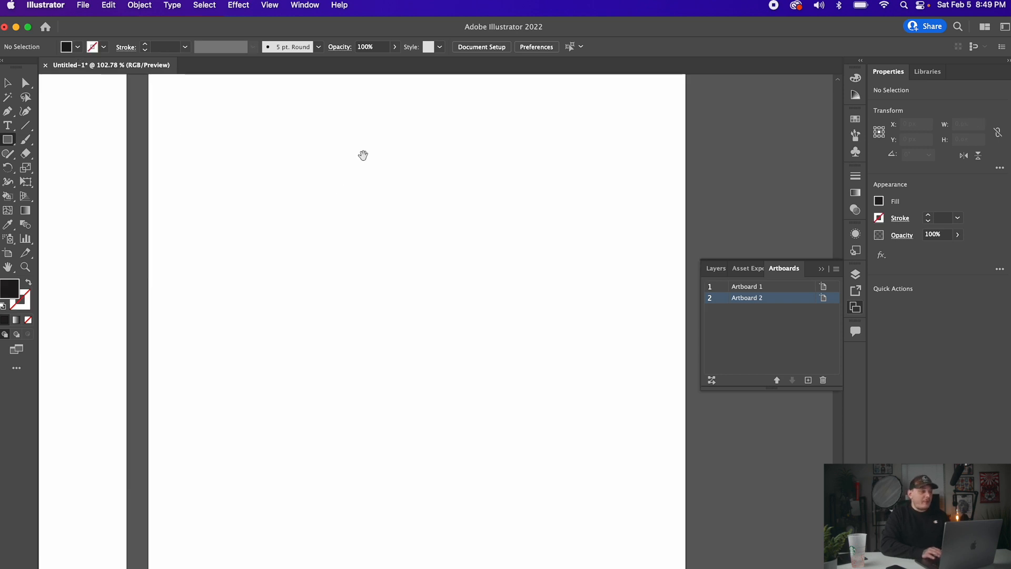
pyautogui.moveTo(364, 155); pyautogui.dragTo(363, 159)
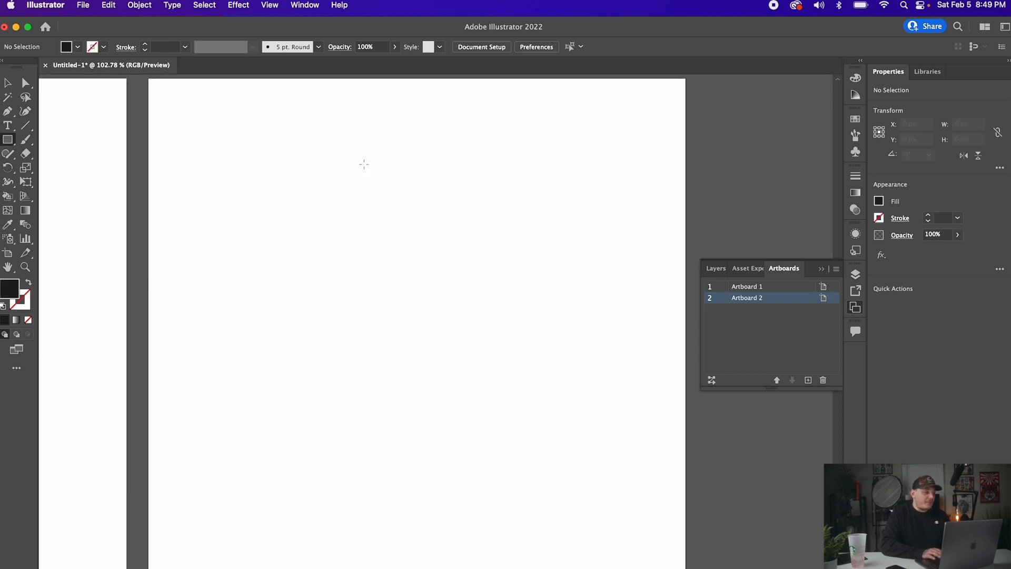
pyautogui.moveTo(148, 79); pyautogui.dragTo(687, 568)
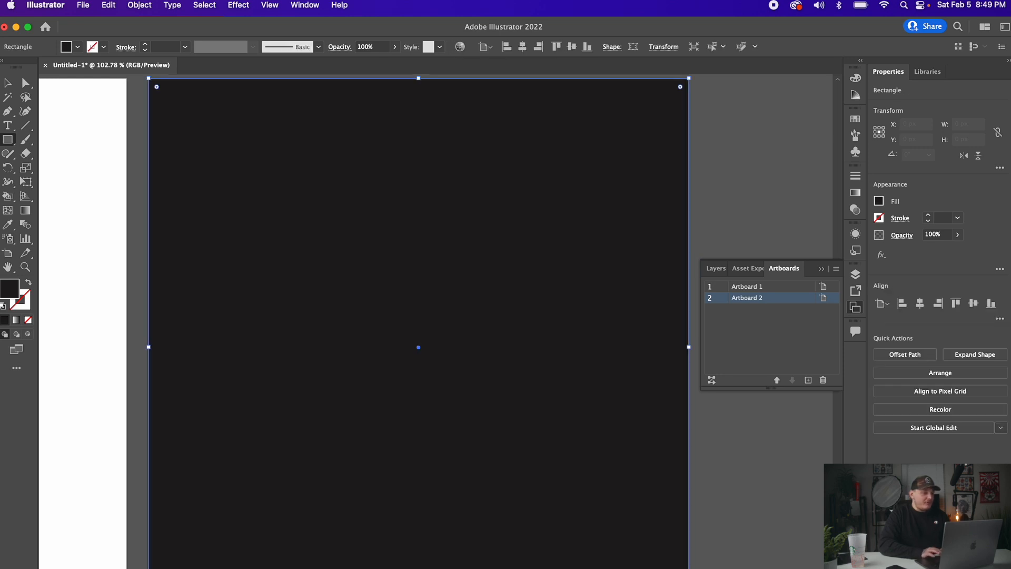
pyautogui.doubleClick(14, 289)
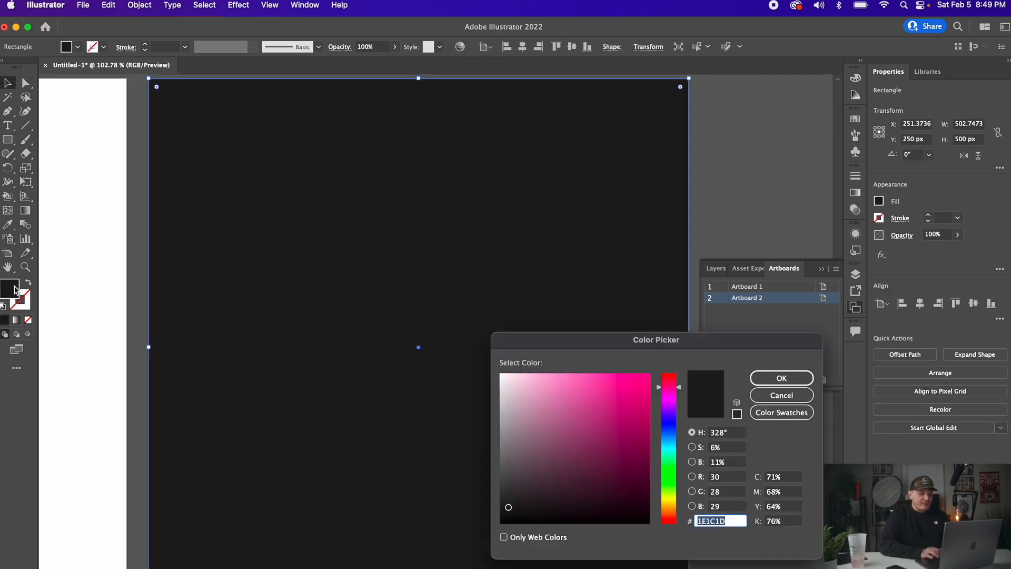
pyautogui.moveTo(507, 514); pyautogui.dragTo(481, 532)
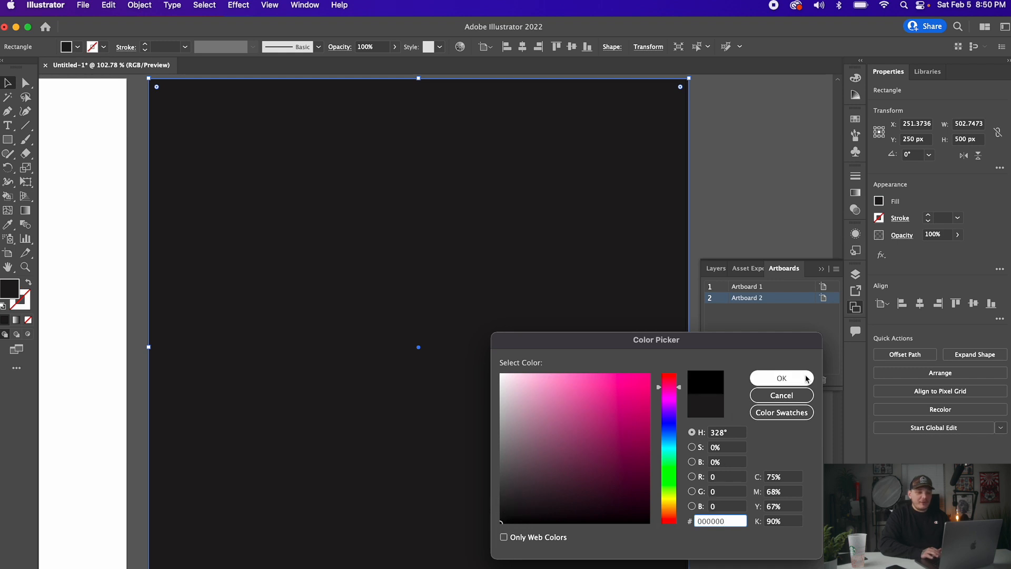
pyautogui.click(782, 378)
pyautogui.click(714, 161)
# Step: Add the text "MARS NATIVE" near the upper edge of the first artboard and enlarge it to about 52 pt
pyautogui.hscroll(-10, 605, 262)
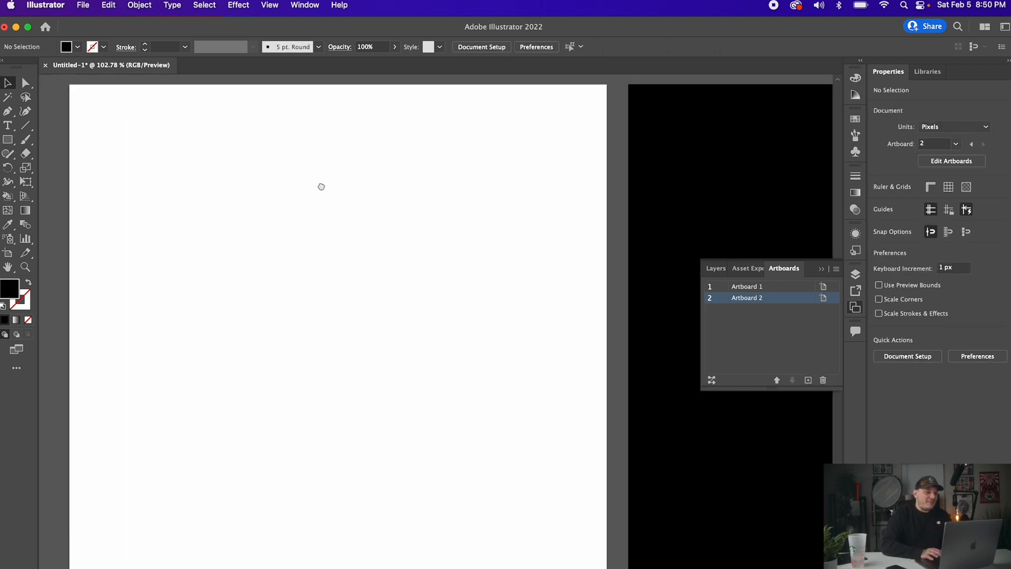
pyautogui.press('t')
pyautogui.click(236, 153)
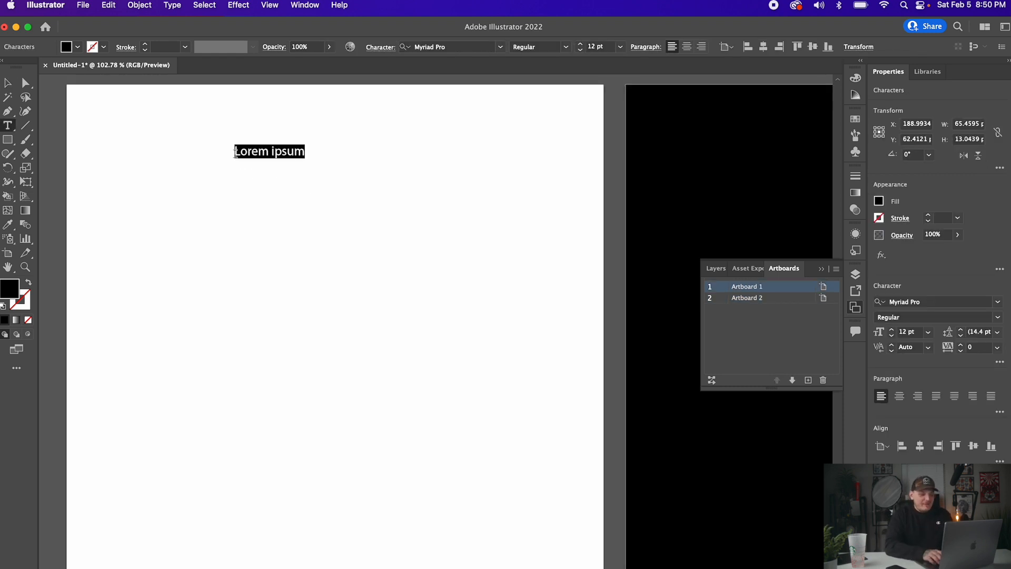
pyautogui.write('MARS NA')
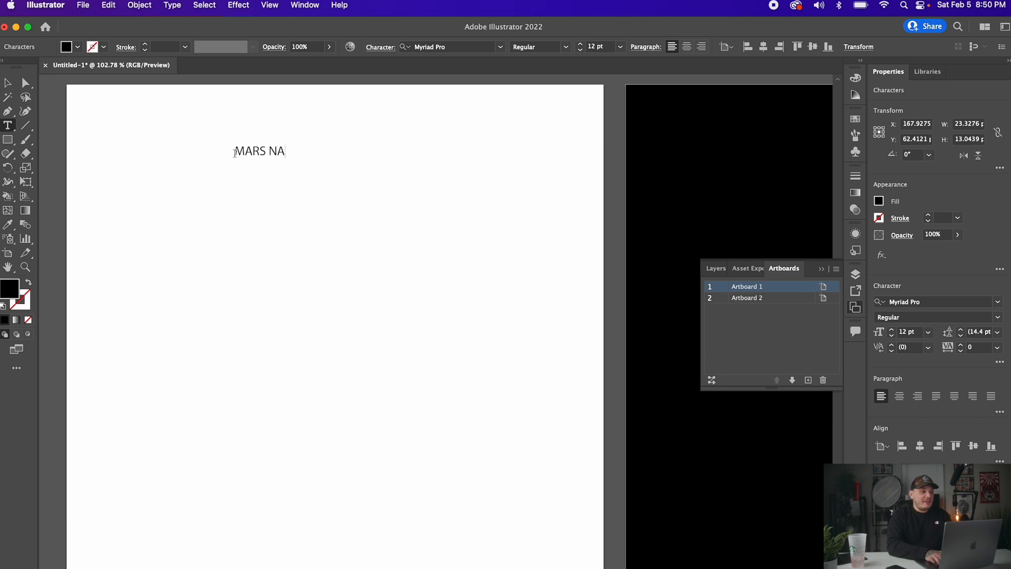
pyautogui.write('TIVE')
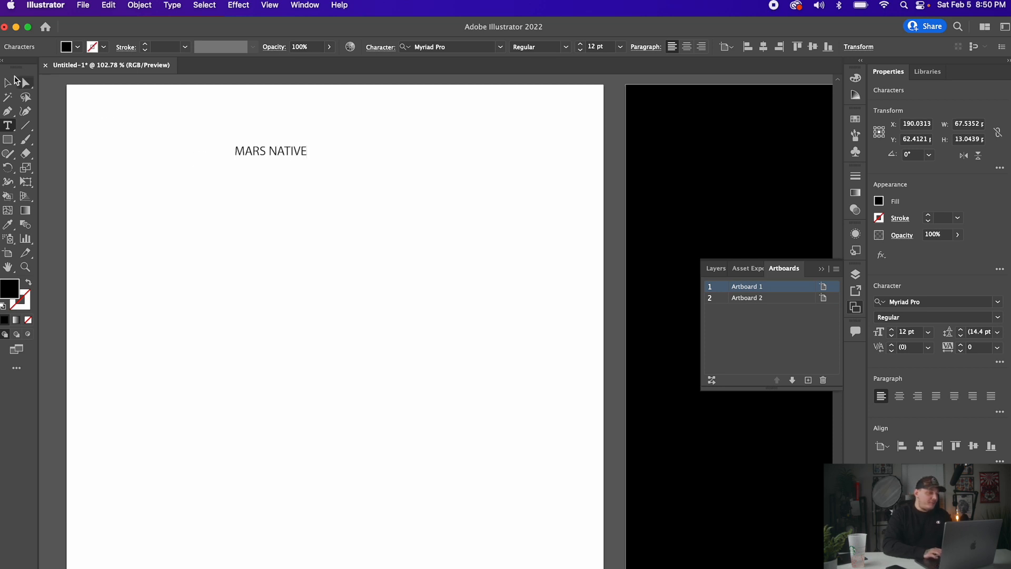
pyautogui.press('Escape')
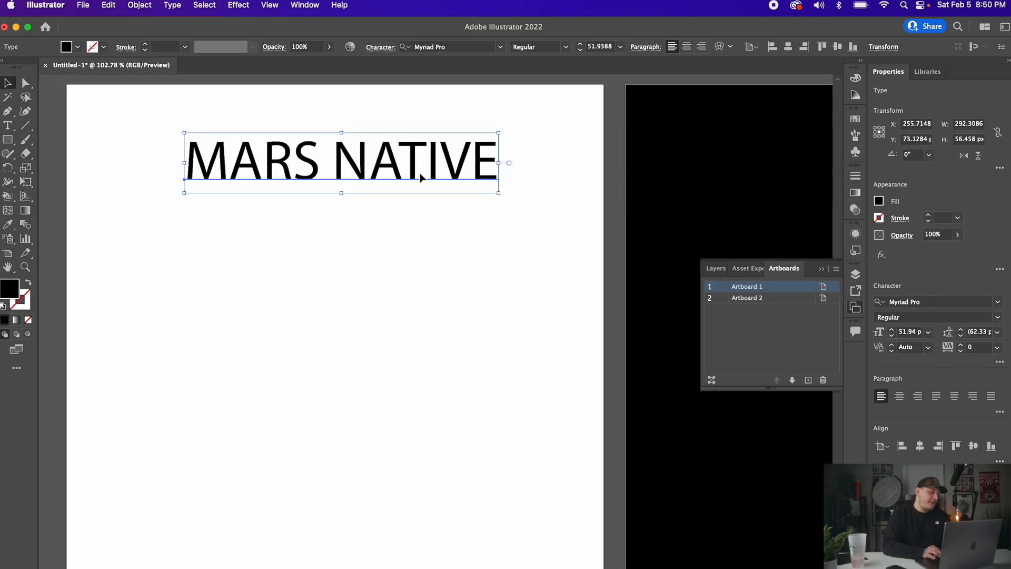
# Step: Move the MARS NATIVE text closer to the artboard's upper edge and centre it horizontally on the artboard
pyautogui.moveTo(420, 173)
pyautogui.mouseDown()
pyautogui.moveTo(369, 171)
pyautogui.moveTo(383, 197)
pyautogui.moveTo(414, 170)
pyautogui.moveTo(423, 181)
pyautogui.mouseUp()
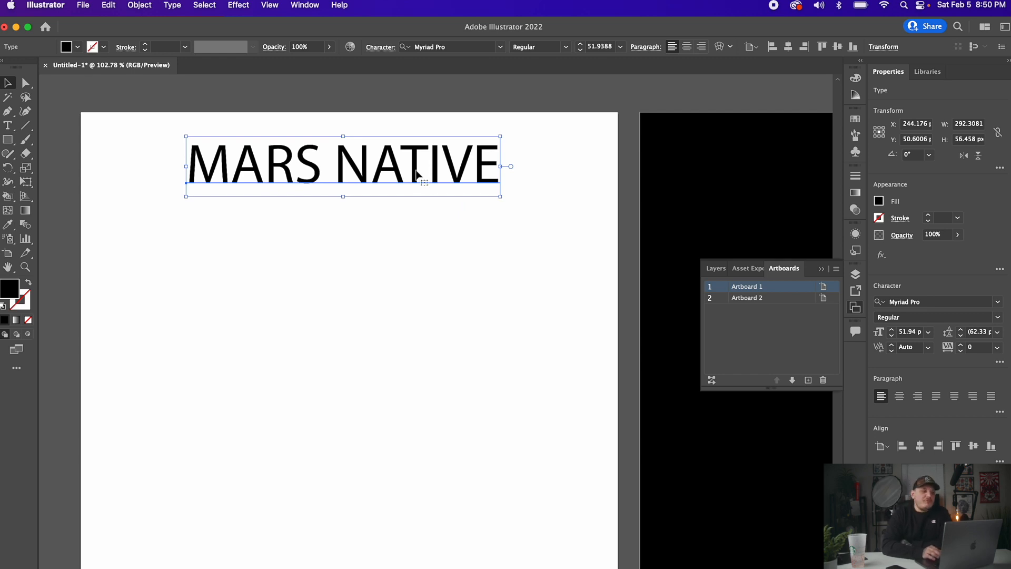
pyautogui.click(788, 48)
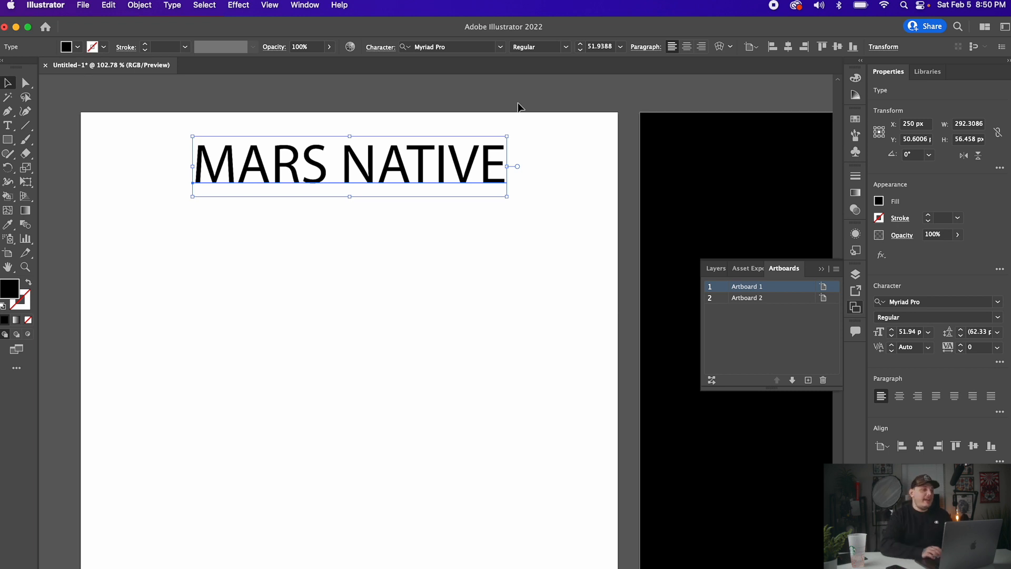
pyautogui.click(513, 121)
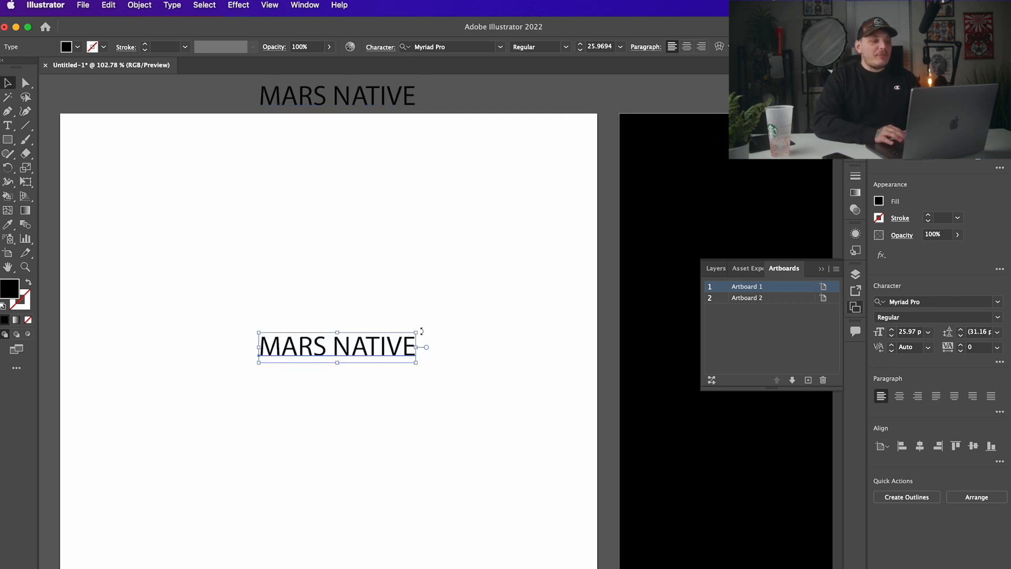
# Step: Enlarge the MARS NATIVE text in the middle of the first artboard by scaling it from its corner
pyautogui.moveTo(419, 335); pyautogui.dragTo(452, 318)
pyautogui.click(443, 319)
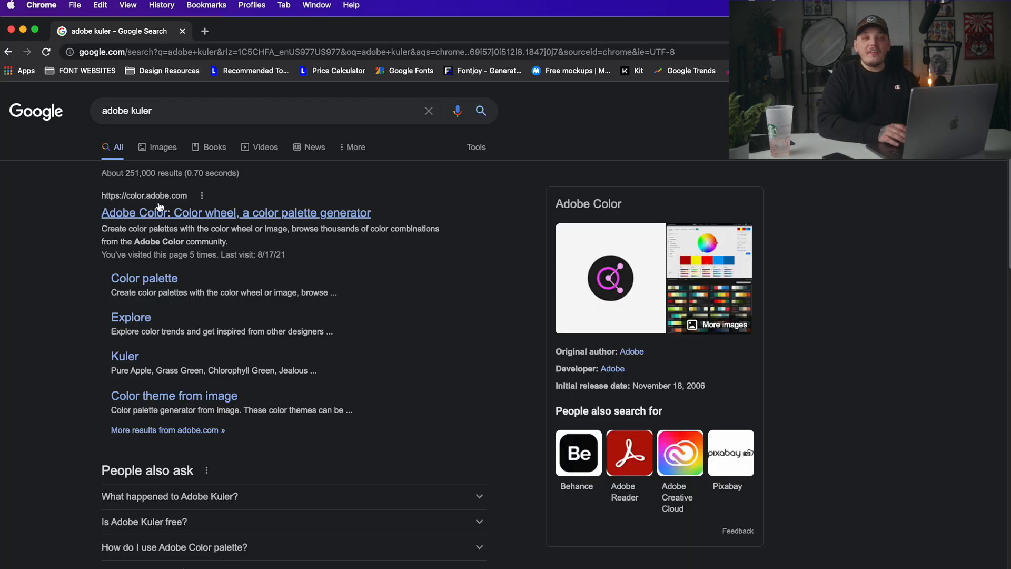
# Step: Switch to Chrome, open Adobe Color from the search results and search its Explore themes for "mars"
pyautogui.click(159, 211)
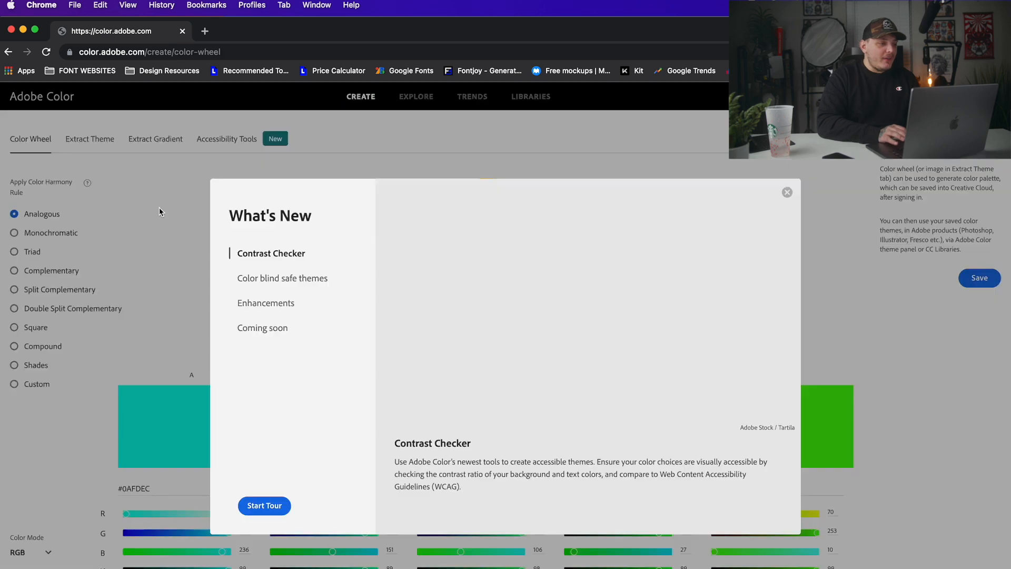
pyautogui.click(787, 193)
pyautogui.click(416, 96)
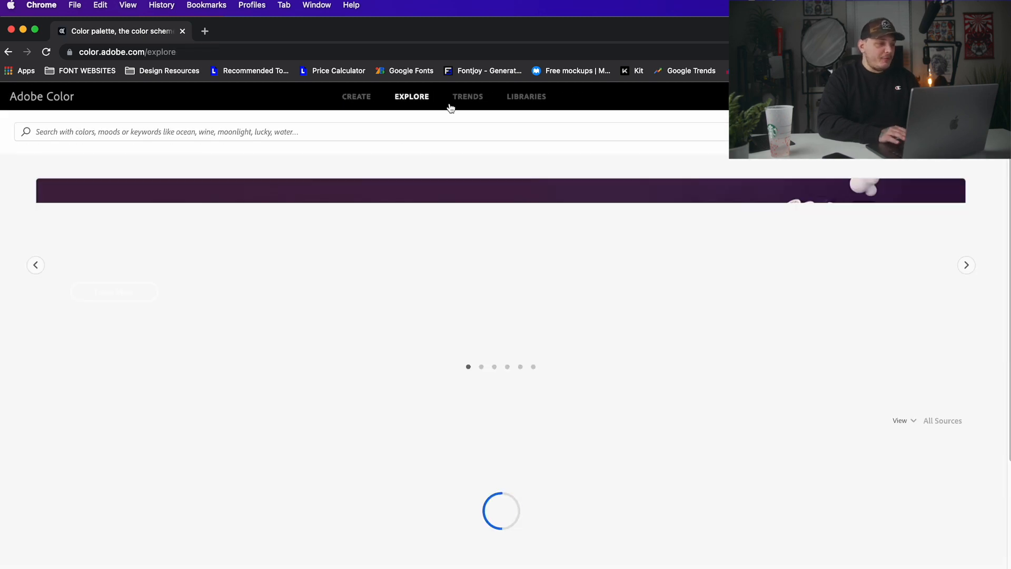
pyautogui.click(333, 130)
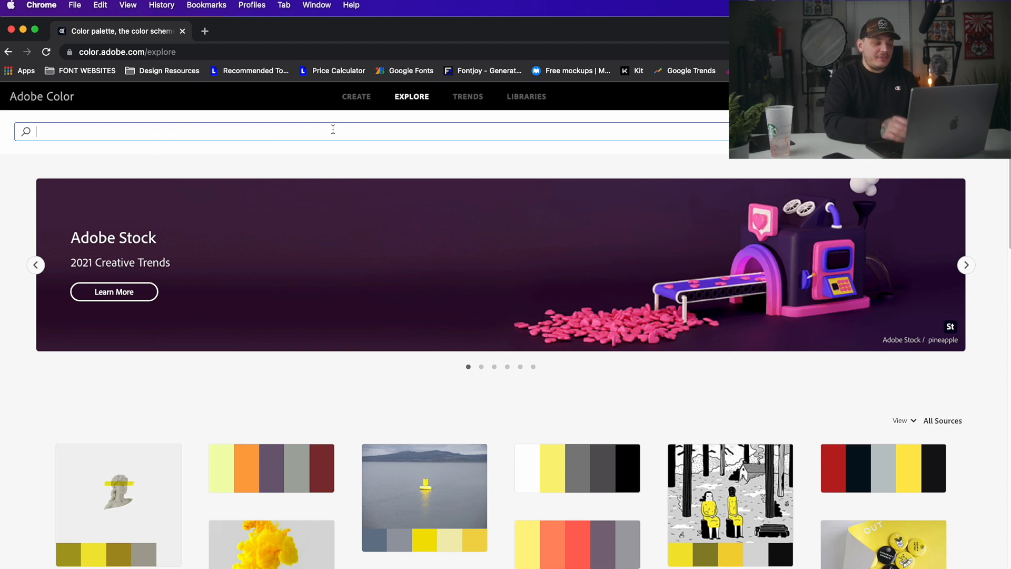
pyautogui.write('mars')
pyautogui.press('Return')
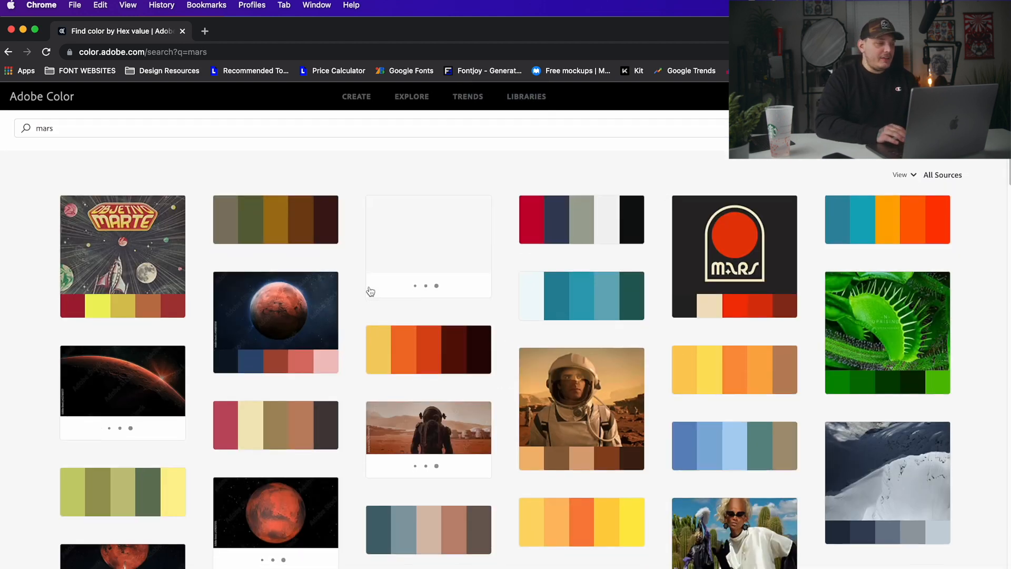
# Step: Open the "Lettering Series XXXII" MARS color theme, download its palette as a JPEG and close the theme
pyautogui.scroll(-1, 369, 290)
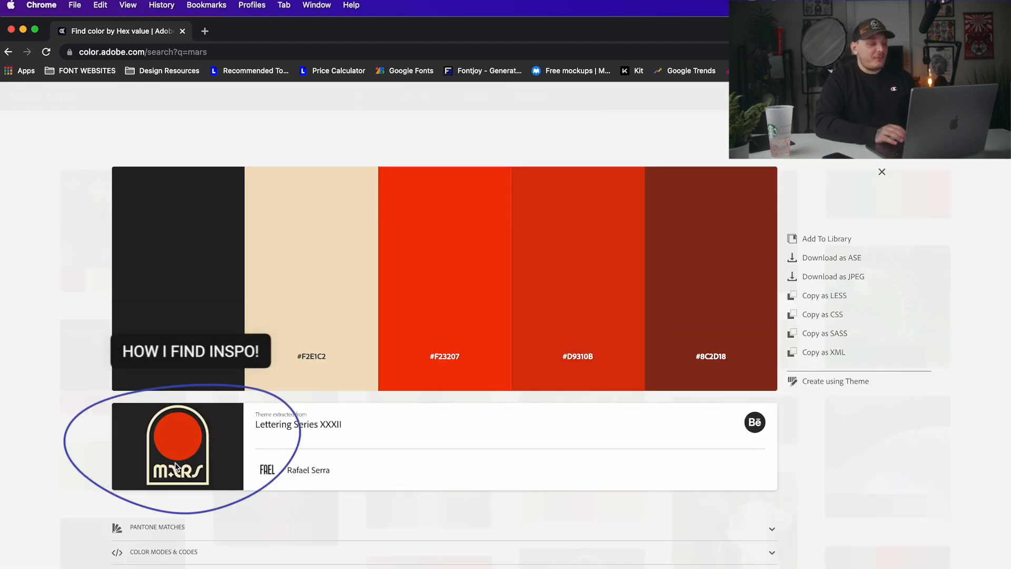
pyautogui.moveTo(335, 342)
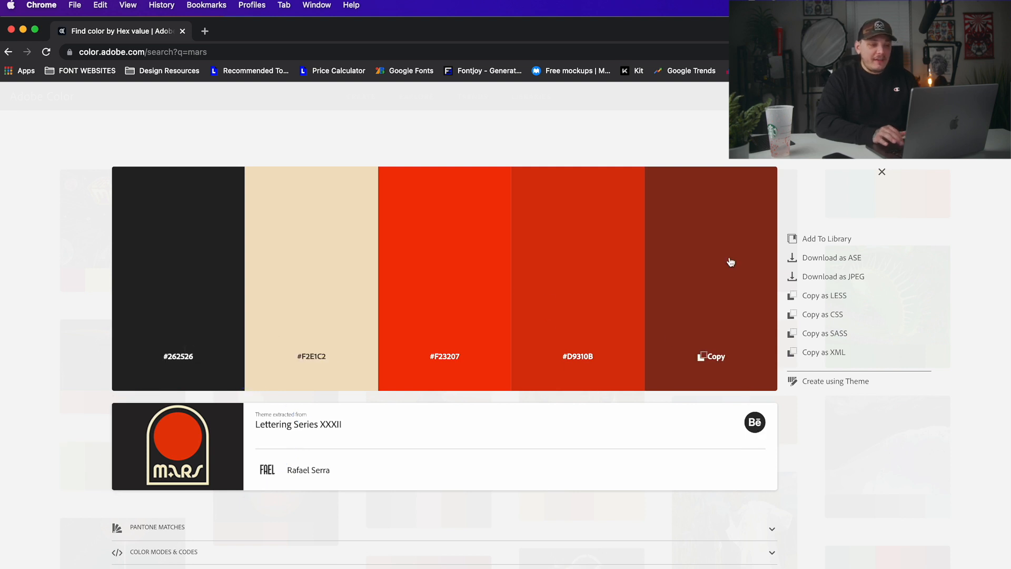
pyautogui.click(820, 278)
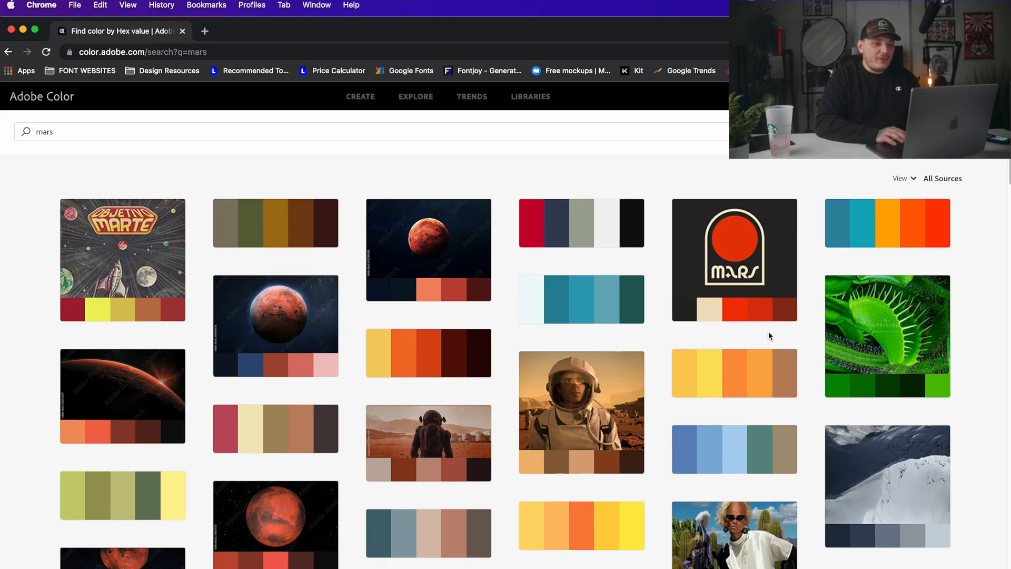
pyautogui.click(786, 207)
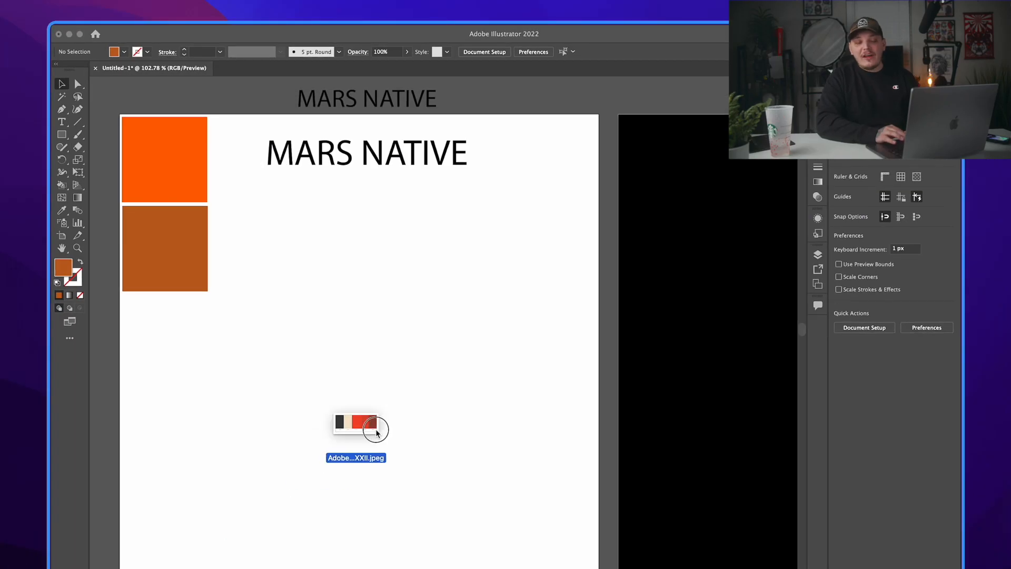
# Step: Switch to Illustrator and place the downloaded Adobe Color palette JPEG in the document
pyautogui.moveTo(377, 433); pyautogui.dragTo(400, 366)
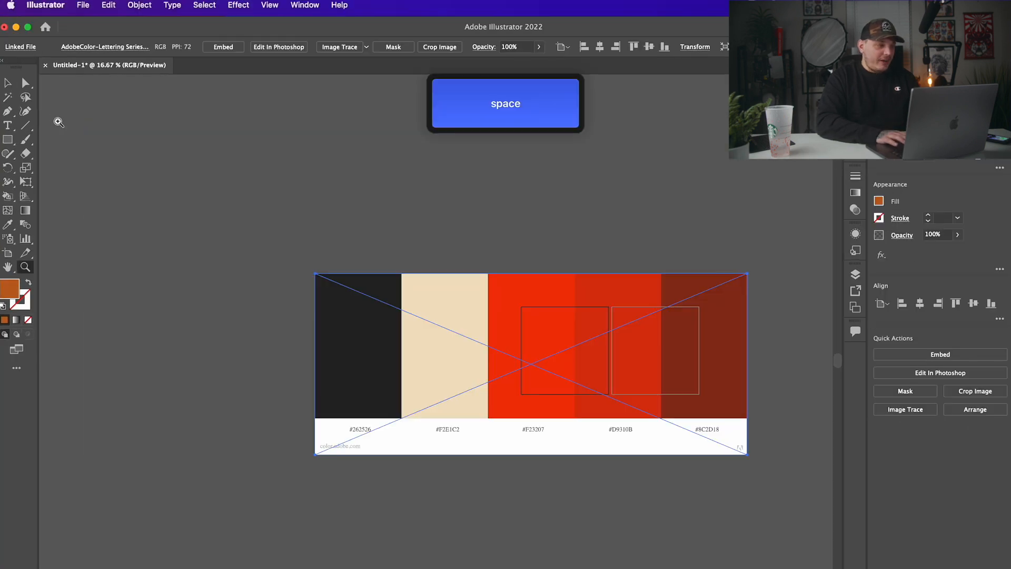
pyautogui.press('v')
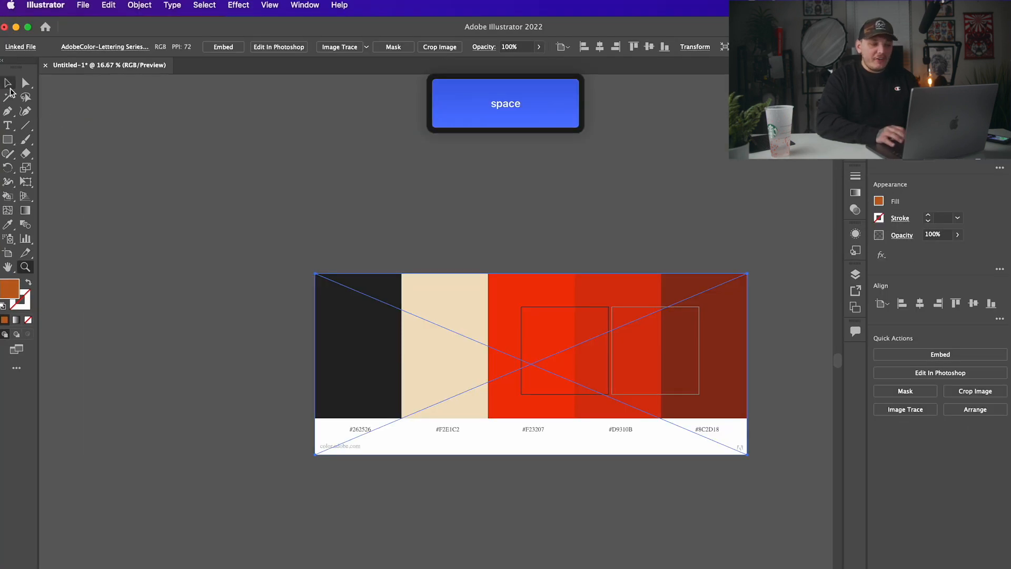
# Step: Scale the placed palette image down to a small swatch strip and move it onto the first artboard
pyautogui.moveTo(748, 274); pyautogui.dragTo(523, 367)
pyautogui.press('super+z')
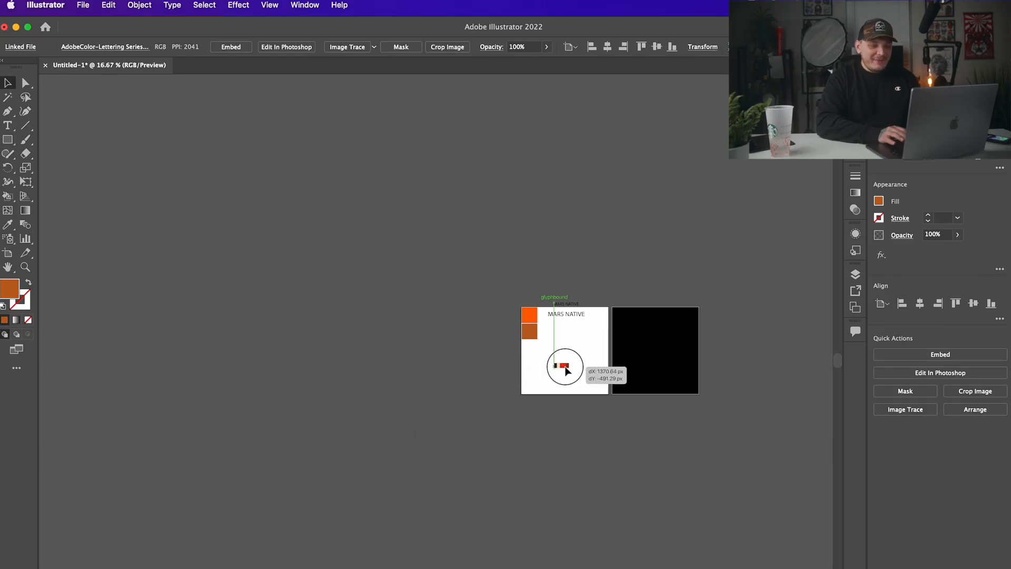
# Step: Move the palette image directly below the brown square and enlarge it to about twice that square's width
pyautogui.press('z')
pyautogui.doubleClick(544, 371)
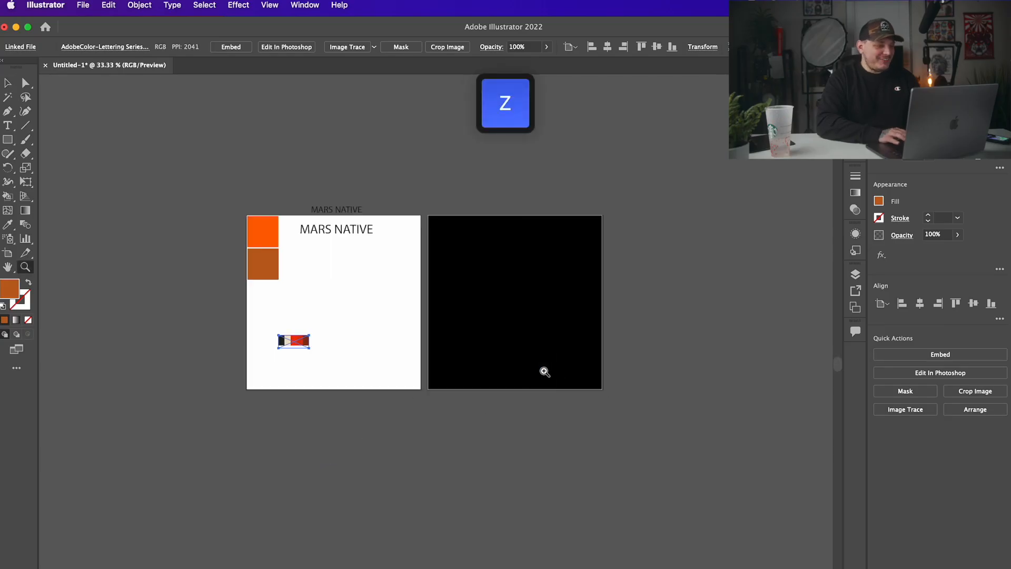
pyautogui.click(544, 371)
pyautogui.press('space')
pyautogui.moveTo(223, 271); pyautogui.dragTo(436, 328)
pyautogui.click(406, 305)
pyautogui.click(406, 305)
pyautogui.press('space')
pyautogui.moveTo(415, 289); pyautogui.dragTo(452, 212)
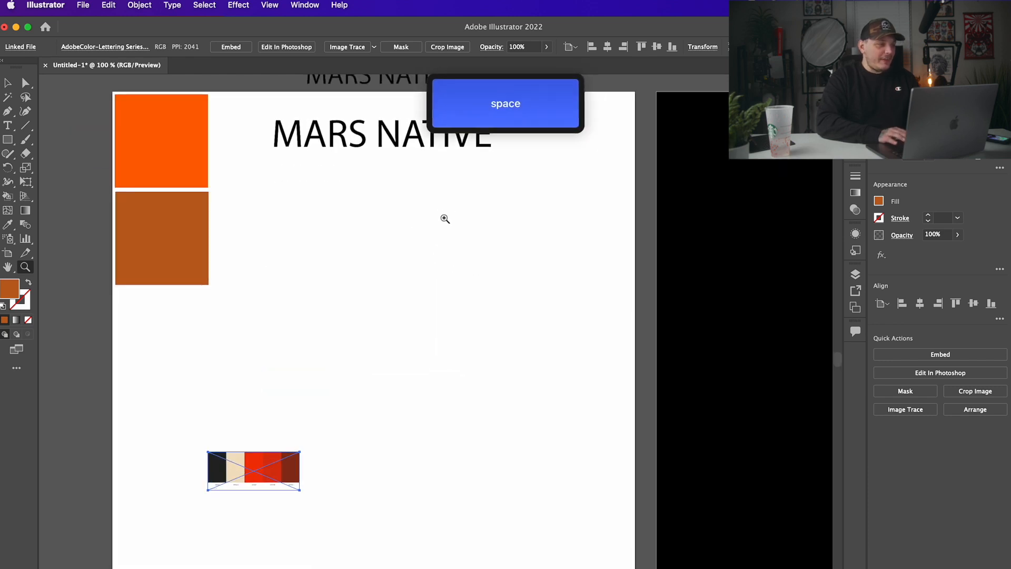
pyautogui.click(7, 82)
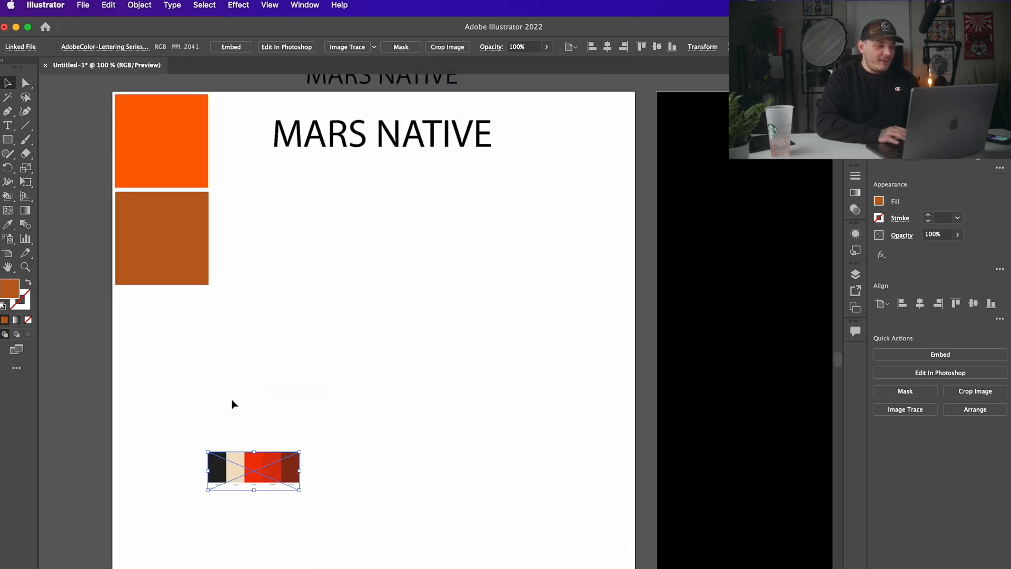
pyautogui.moveTo(241, 467); pyautogui.dragTo(151, 314)
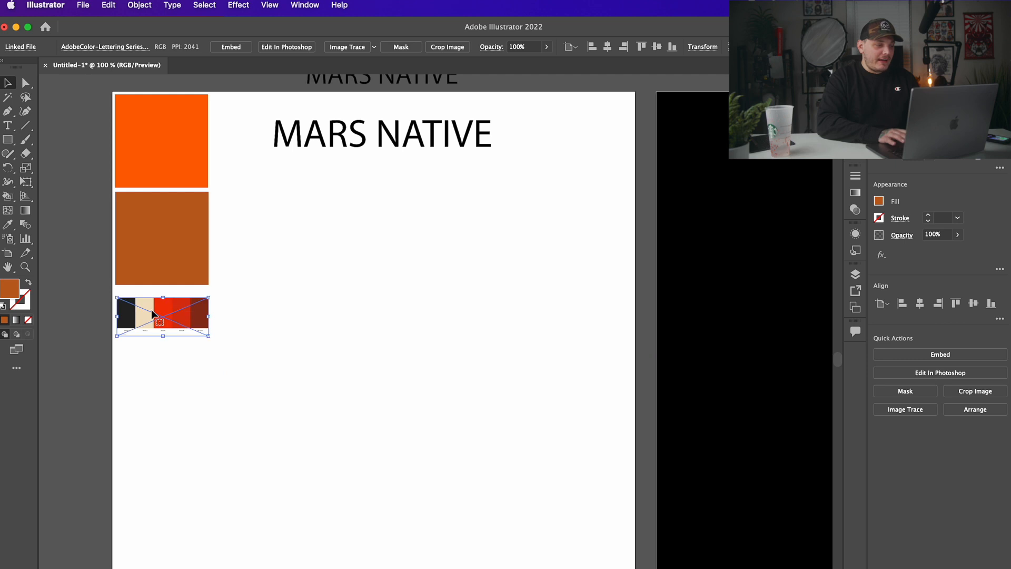
pyautogui.moveTo(214, 339); pyautogui.dragTo(304, 378)
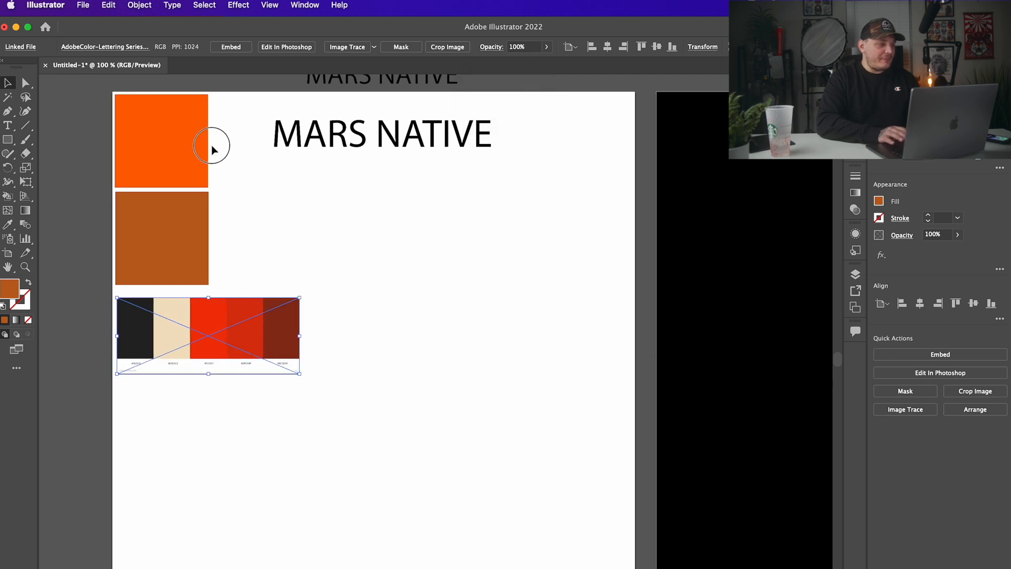
# Step: Recolor the orange square with the bright red sampled from the middle of the palette image
pyautogui.click(167, 148)
pyautogui.click(8, 224)
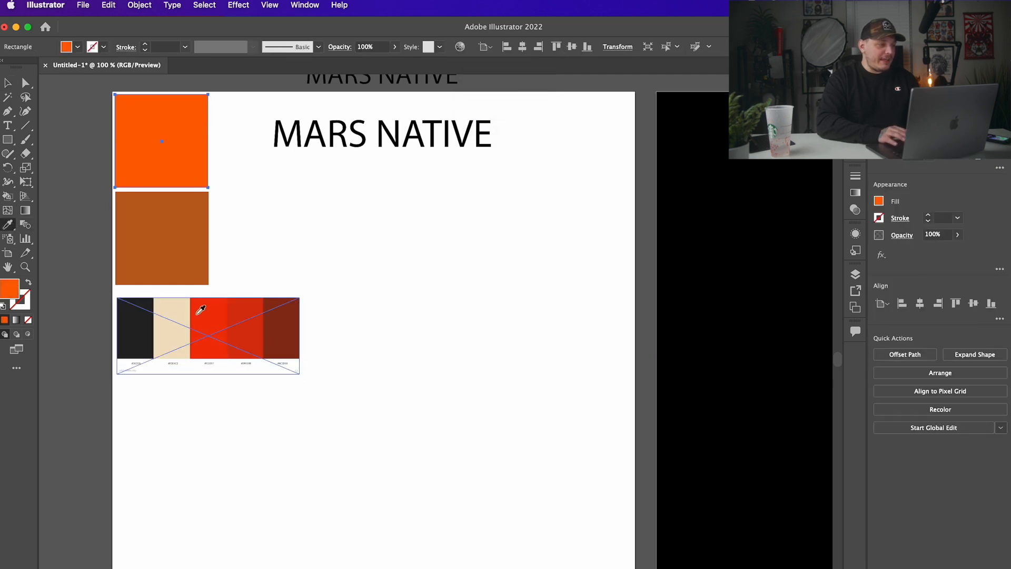
pyautogui.click(203, 314)
# Step: Delete both color squares from the first artboard
pyautogui.click(8, 84)
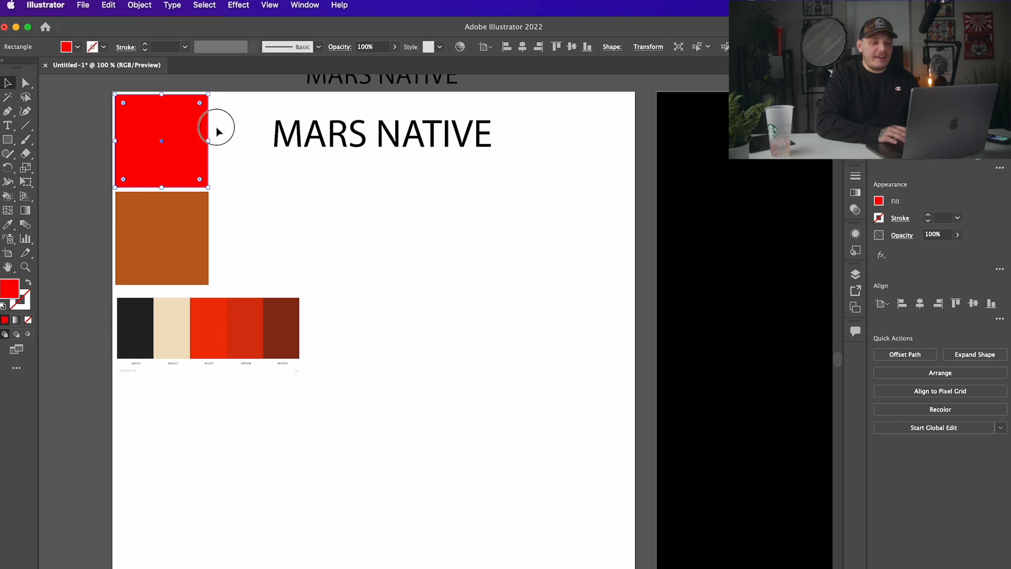
pyautogui.moveTo(216, 127); pyautogui.dragTo(172, 218)
pyautogui.press('Delete')
# Step: Rotate the palette image 90° counterclockwise and place it just outside the first artboard's left edge, level with its top
pyautogui.click(205, 325)
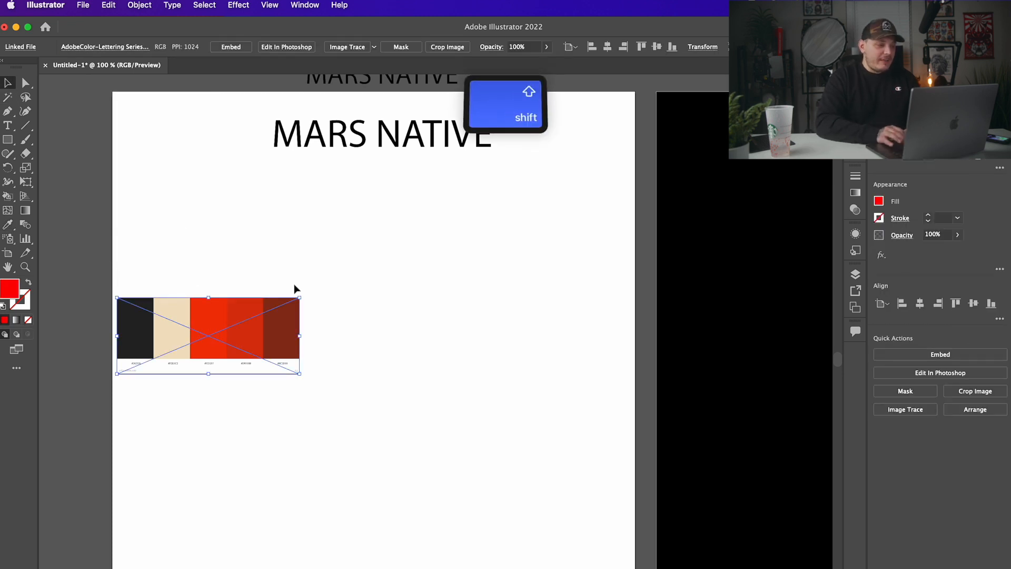
pyautogui.moveTo(303, 293); pyautogui.dragTo(136, 221)
pyautogui.moveTo(206, 302); pyautogui.dragTo(70, 150)
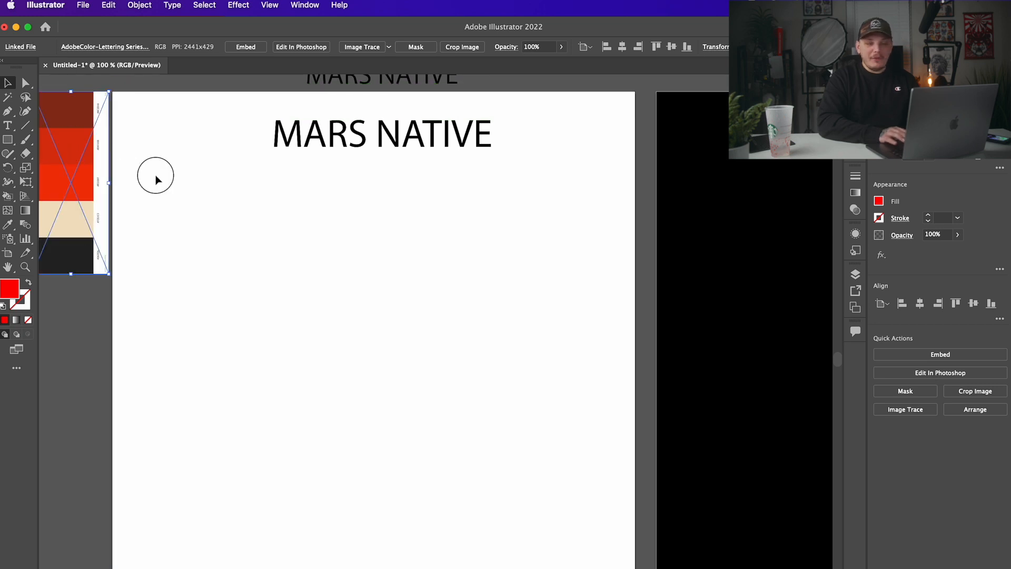
pyautogui.click(156, 177)
# Step: Move the large MARS NATIVE text straight down from the top of the first artboard toward its center
pyautogui.press('space')
pyautogui.moveTo(157, 177); pyautogui.dragTo(192, 188)
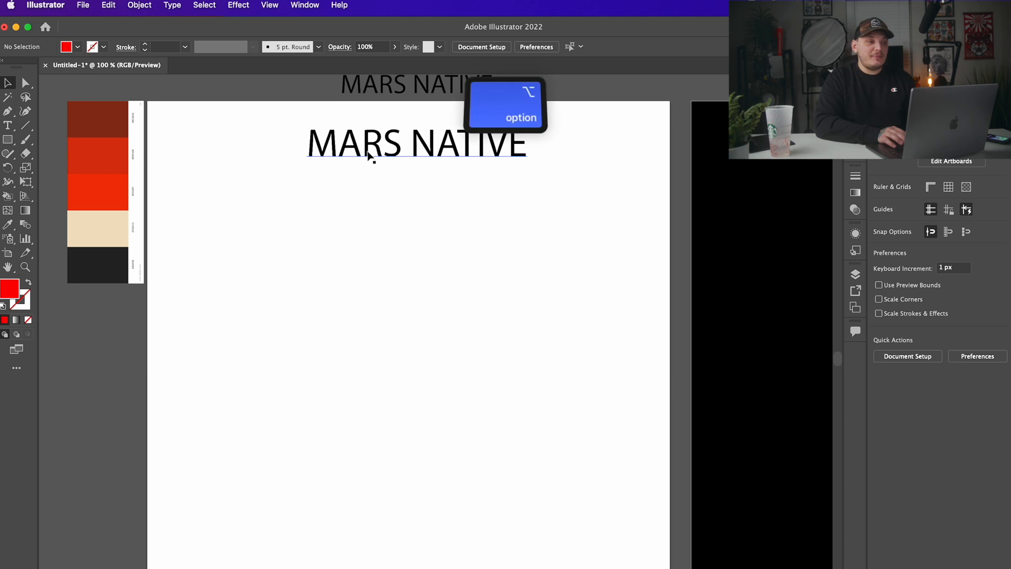
pyautogui.moveTo(375, 153); pyautogui.dragTo(387, 319)
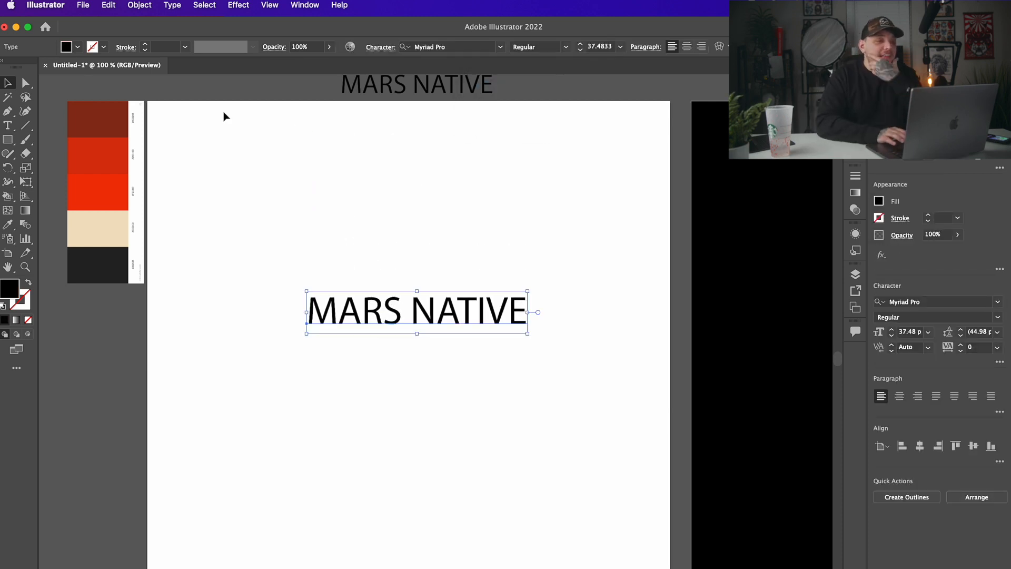
# Step: Try different fonts for the MARS NATIVE text, including Amador, Ancient Signature Regular and Cronicalypse
pyautogui.click(441, 47)
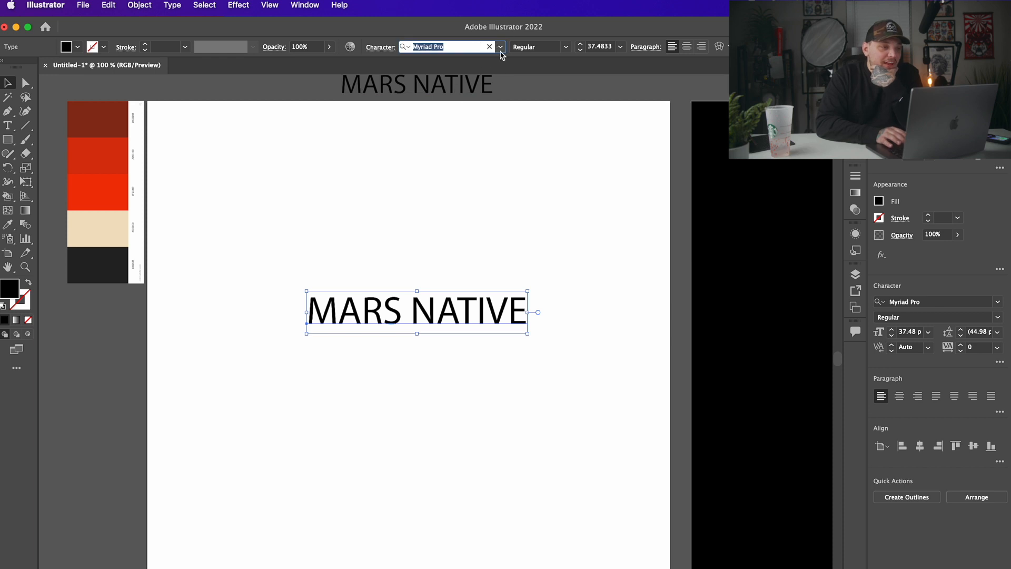
pyautogui.press('Down')
pyautogui.press('Down')
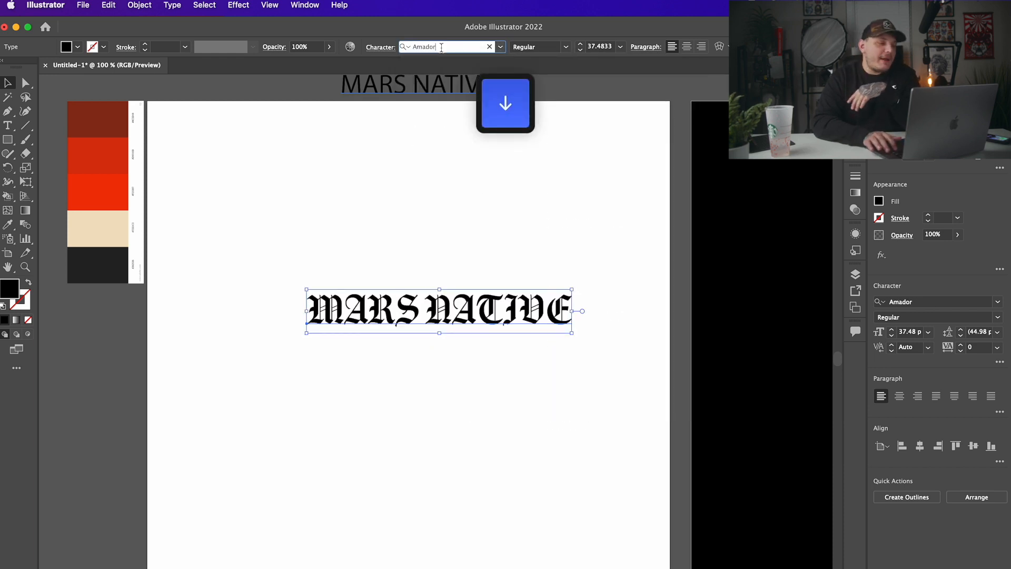
pyautogui.press('Down')
pyautogui.press('Down')
pyautogui.press('Down')
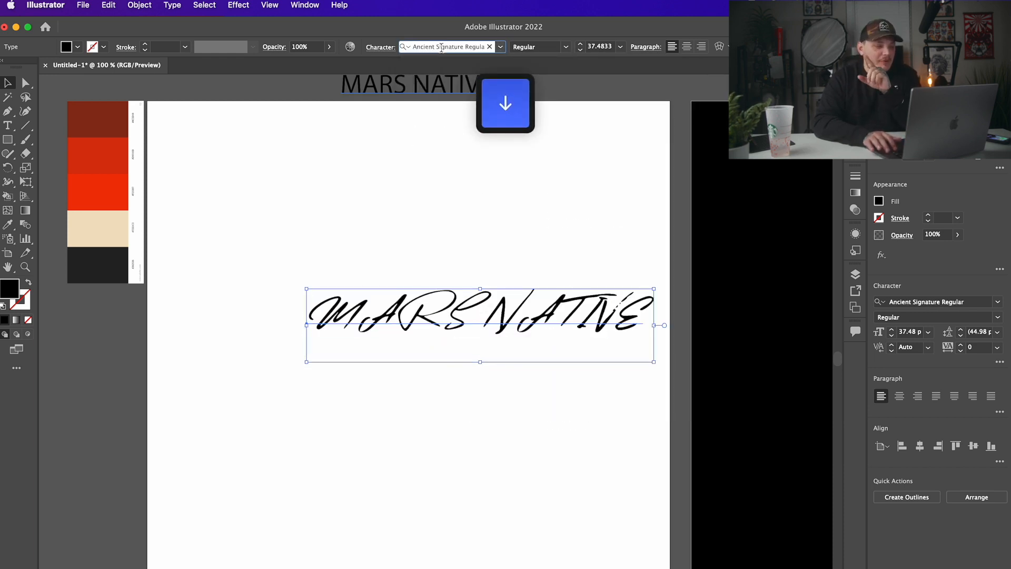
pyautogui.press('Down')
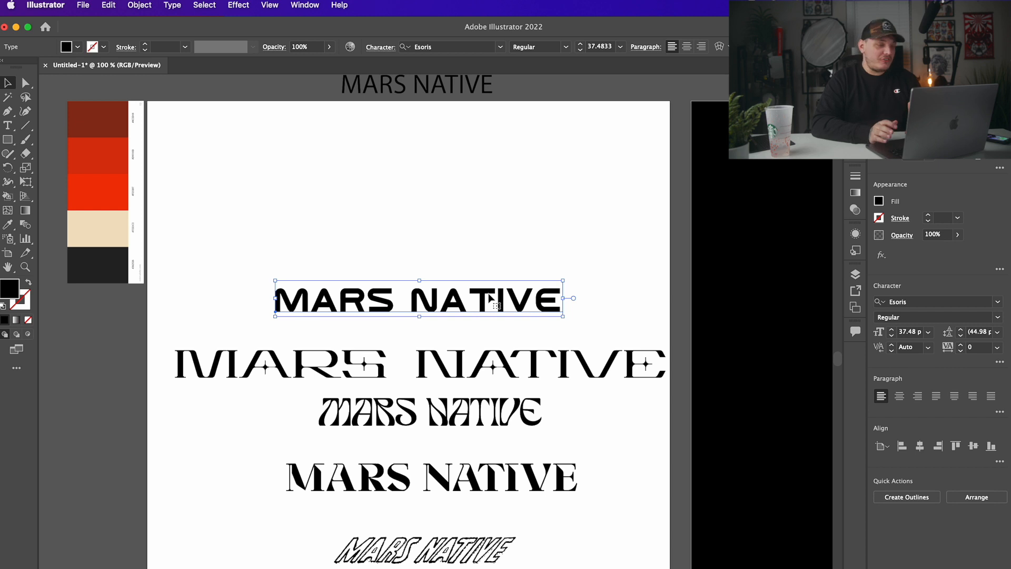
pyautogui.click(408, 426)
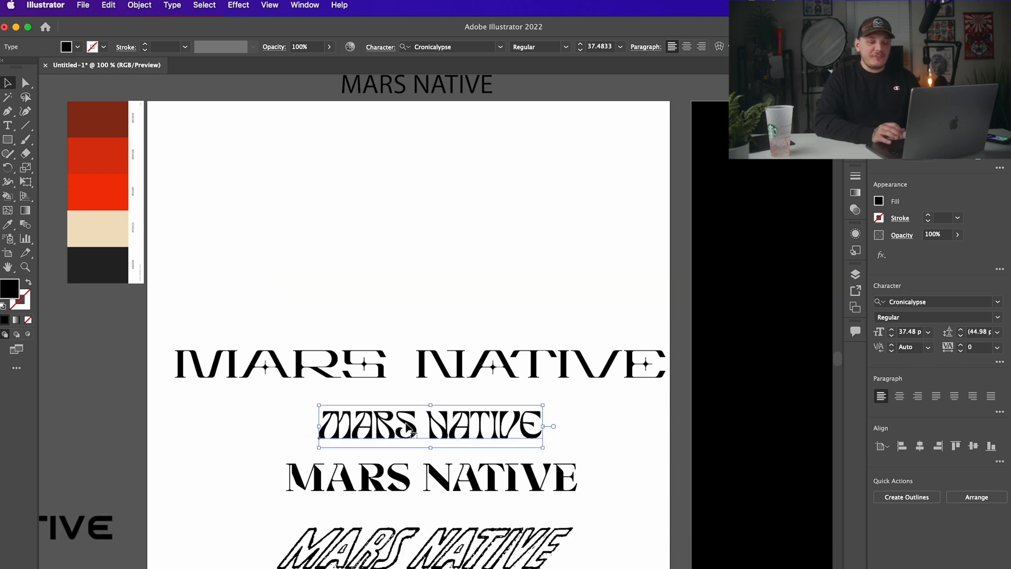
pyautogui.doubleClick(408, 426)
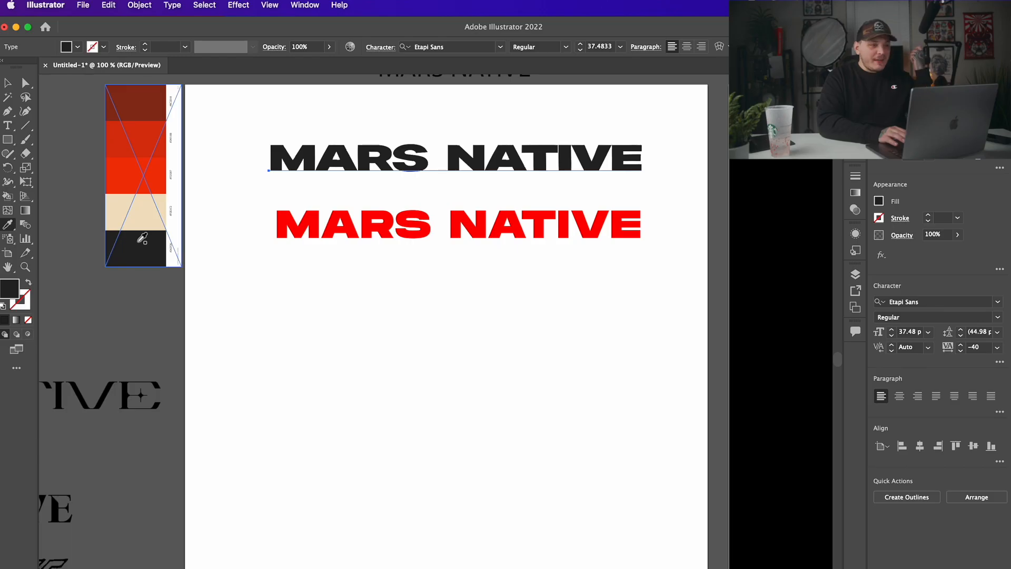
# Step: Color the Etapi Sans MARS NATIVE text with the palette's bright red and move it closer to the version below
pyautogui.click(135, 174)
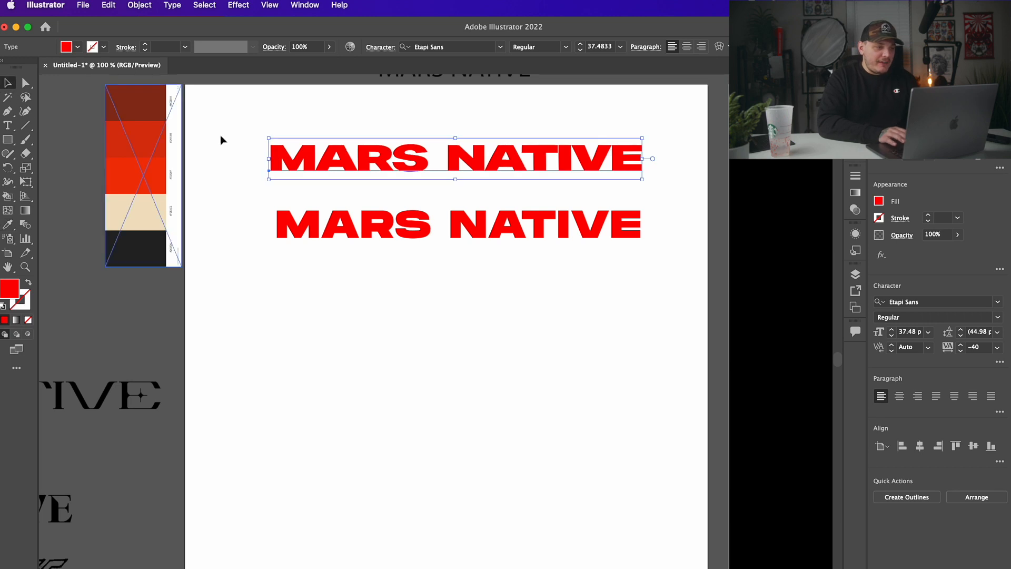
pyautogui.moveTo(319, 157)
pyautogui.mouseDown()
pyautogui.moveTo(305, 168)
pyautogui.moveTo(319, 176)
pyautogui.mouseUp()
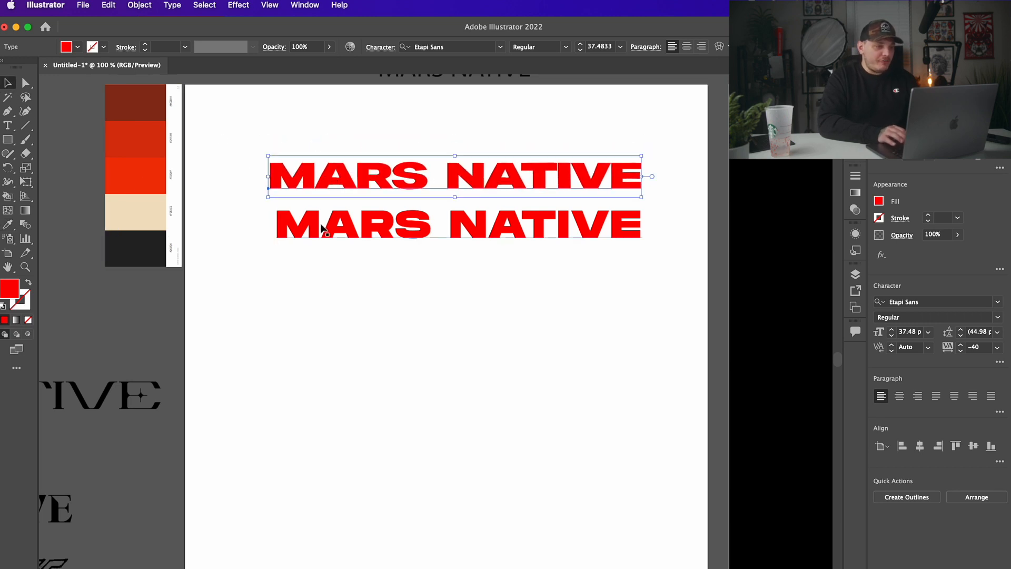
pyautogui.click(534, 316)
# Step: Move the Monument Extended MARS NATIVE text lower to leave a wider gap beneath the Etapi Sans version
pyautogui.press('space')
pyautogui.moveTo(532, 312); pyautogui.dragTo(450, 310)
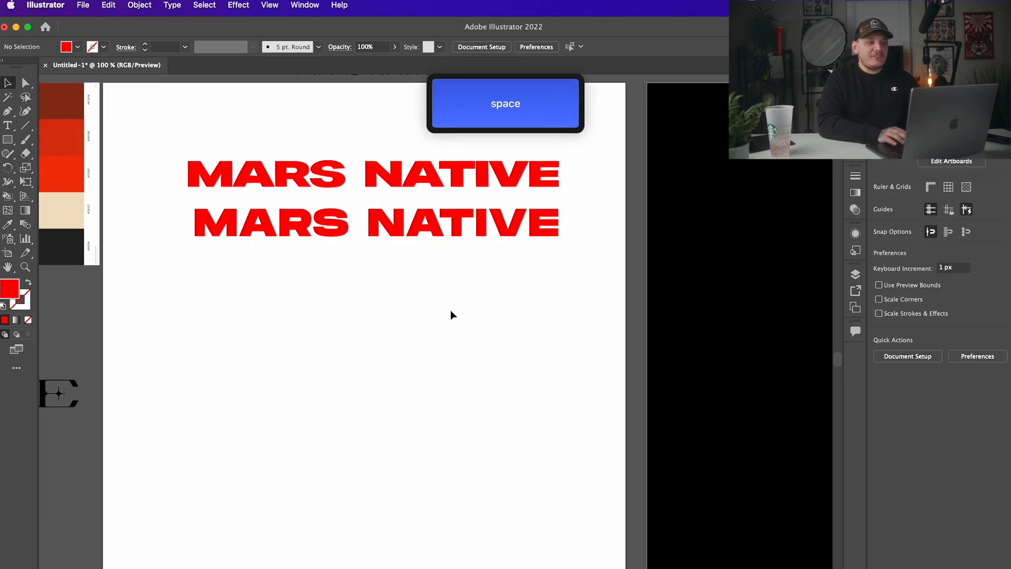
pyautogui.moveTo(441, 229); pyautogui.dragTo(442, 332)
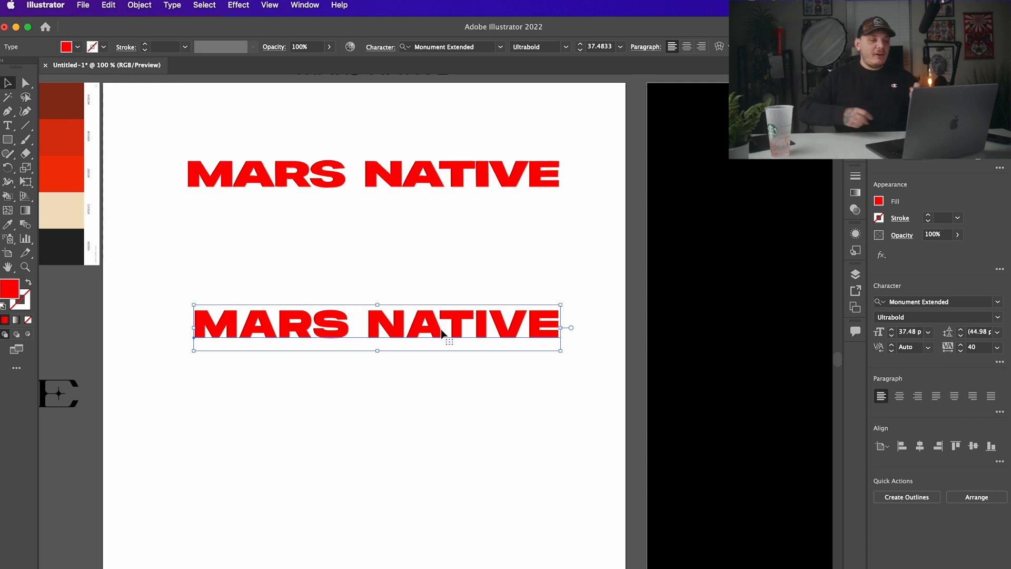
pyautogui.moveTo(365, 330); pyautogui.dragTo(353, 255)
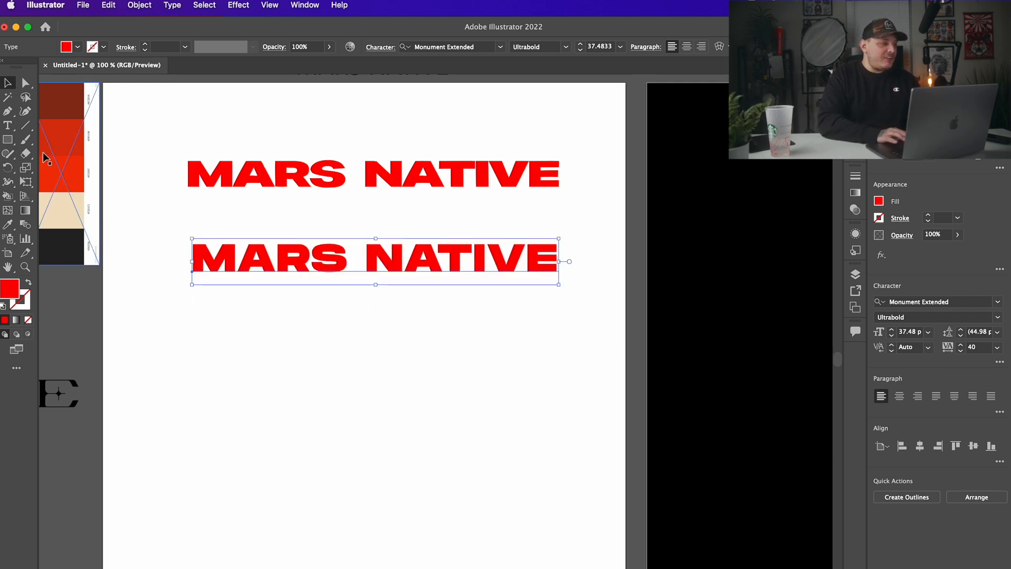
# Step: Draw a large red circle below the two texts and shift the Monument Extended text left about 7 px
pyautogui.moveTo(7, 139); pyautogui.dragTo(55, 165)
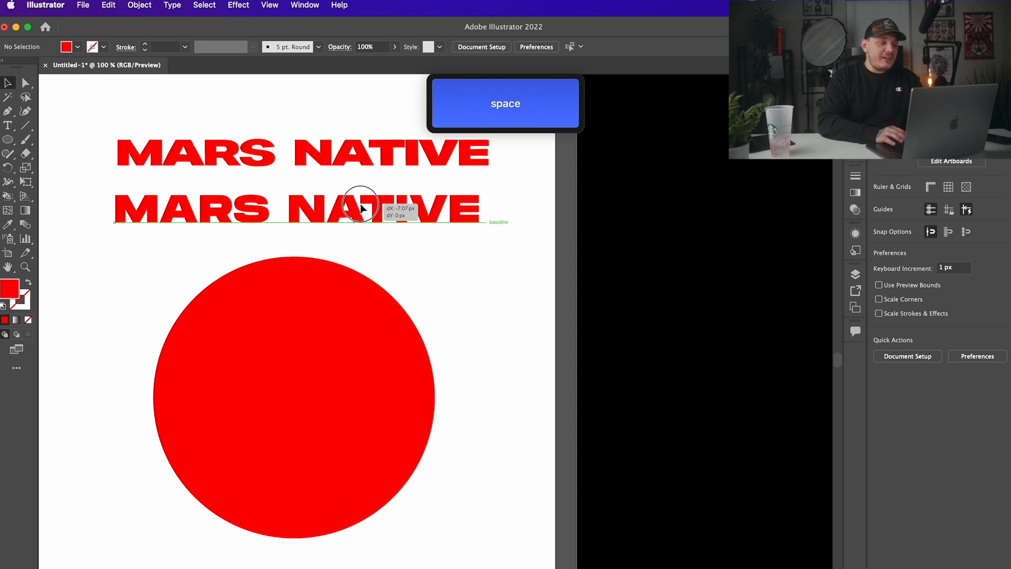
pyautogui.click(361, 209)
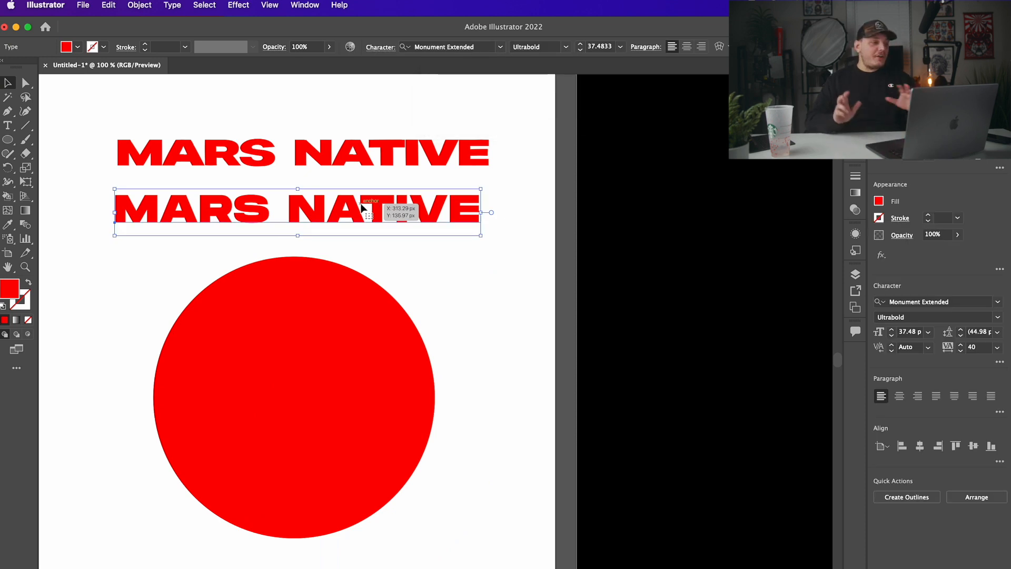
# Step: Move the Etapi Sans MARS NATIVE text off the first artboard, to the left of the palette image
pyautogui.press('z')
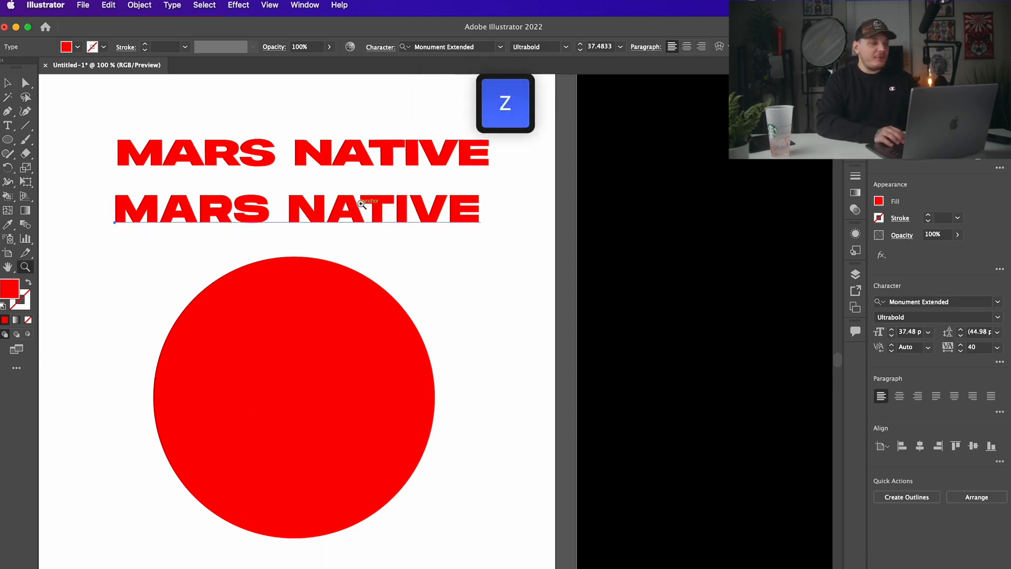
pyautogui.click(361, 206)
pyautogui.moveTo(361, 203); pyautogui.dragTo(492, 128)
pyautogui.keyDown('alt'); pyautogui.click(493, 231); pyautogui.keyUp('alt')
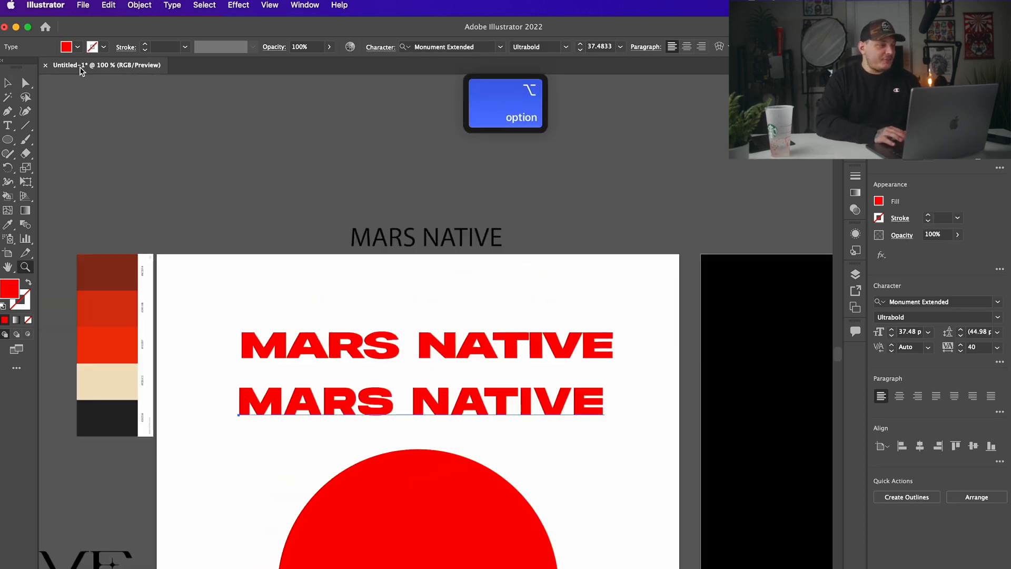
pyautogui.click(8, 83)
pyautogui.moveTo(373, 255); pyautogui.dragTo(440, 127)
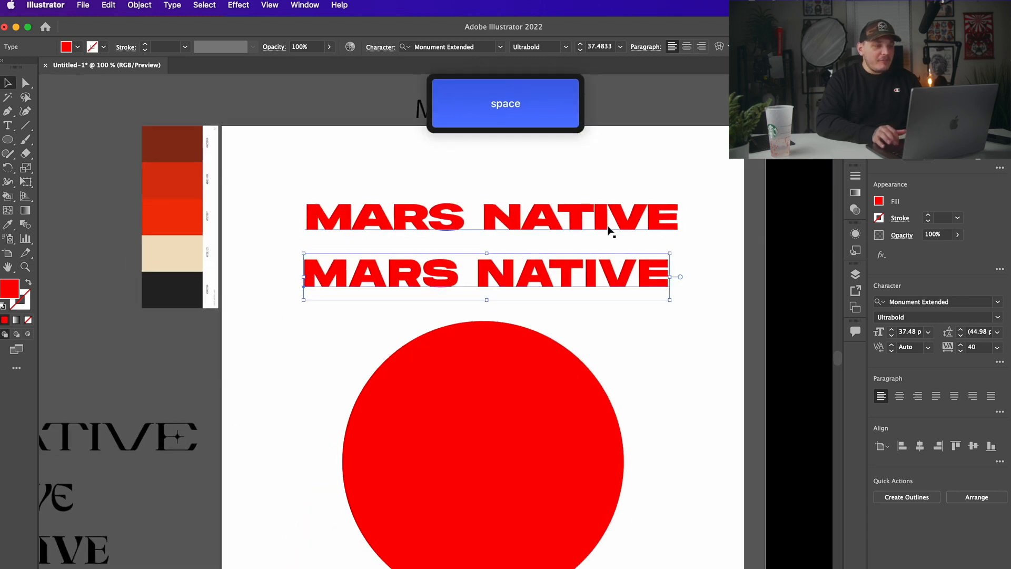
pyautogui.moveTo(610, 232); pyautogui.dragTo(100, 301)
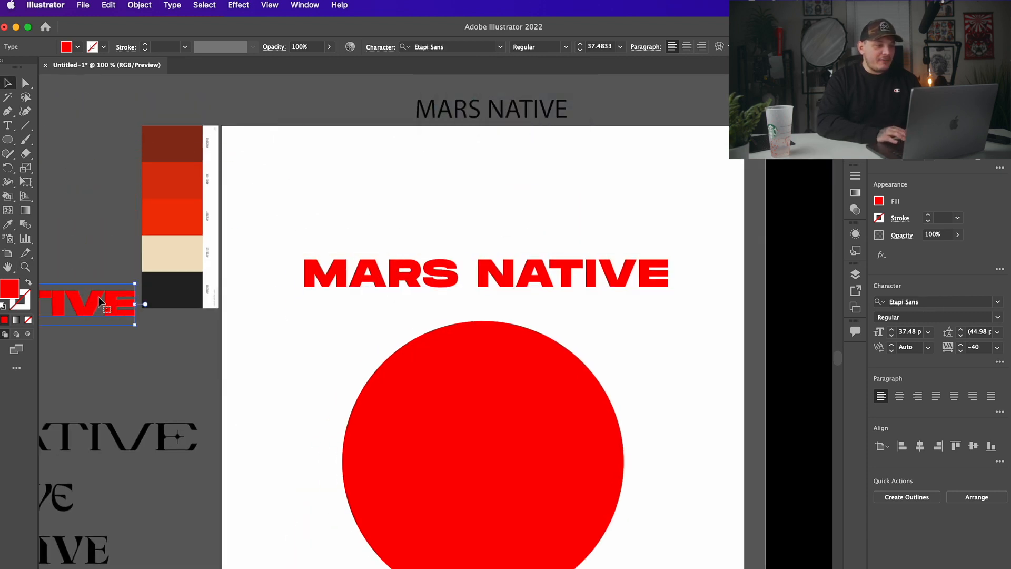
# Step: Narrow the gap between MARS and NATIVE in the Monument Extended text by kerning before the N to -160
pyautogui.click(427, 264)
pyautogui.press('z')
pyautogui.click(481, 290)
pyautogui.moveTo(478, 310); pyautogui.dragTo(473, 179)
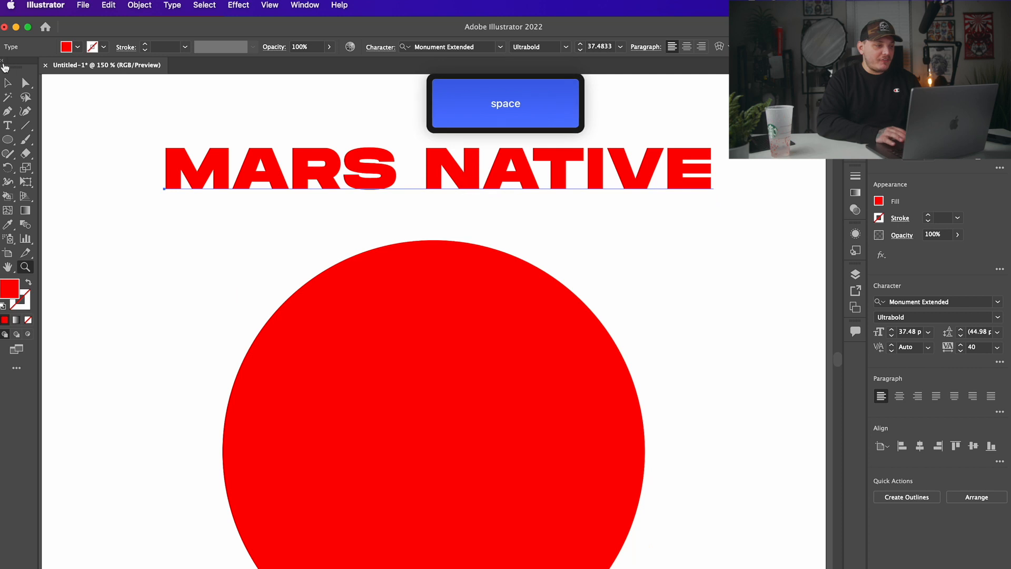
pyautogui.click(8, 84)
pyautogui.click(403, 129)
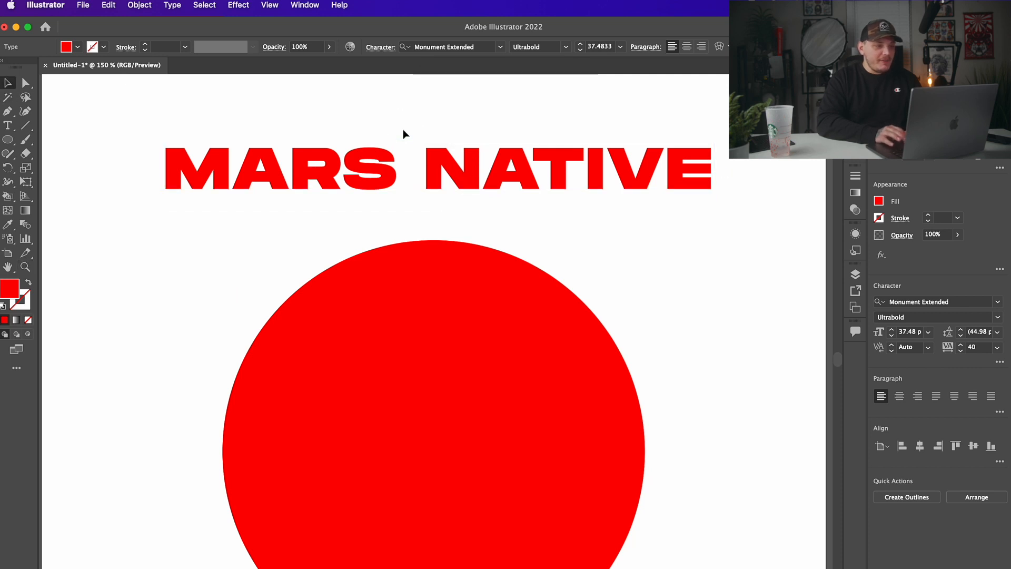
pyautogui.click(397, 171)
pyautogui.click(426, 169)
pyautogui.click(426, 169)
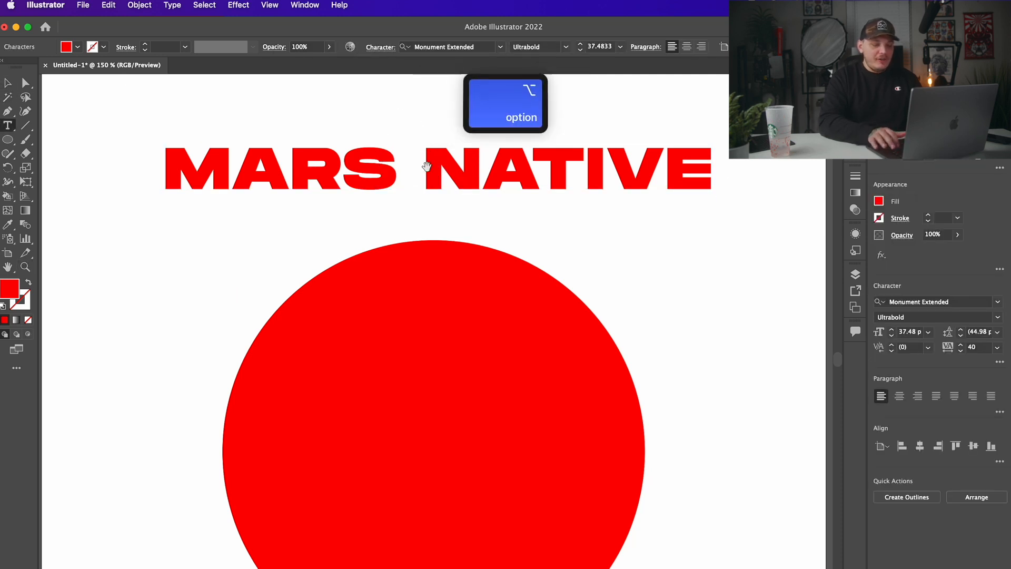
pyautogui.hotkey('alt', 'Left')
pyautogui.hotkey('alt', 'Left')
pyautogui.hotkey('alt', 'Left')
pyautogui.hotkey('alt', 'Left')
pyautogui.hotkey('alt', 'Left')
pyautogui.hotkey('alt', 'Left')
pyautogui.hotkey('alt', 'Left')
pyautogui.hotkey('alt', 'Left')
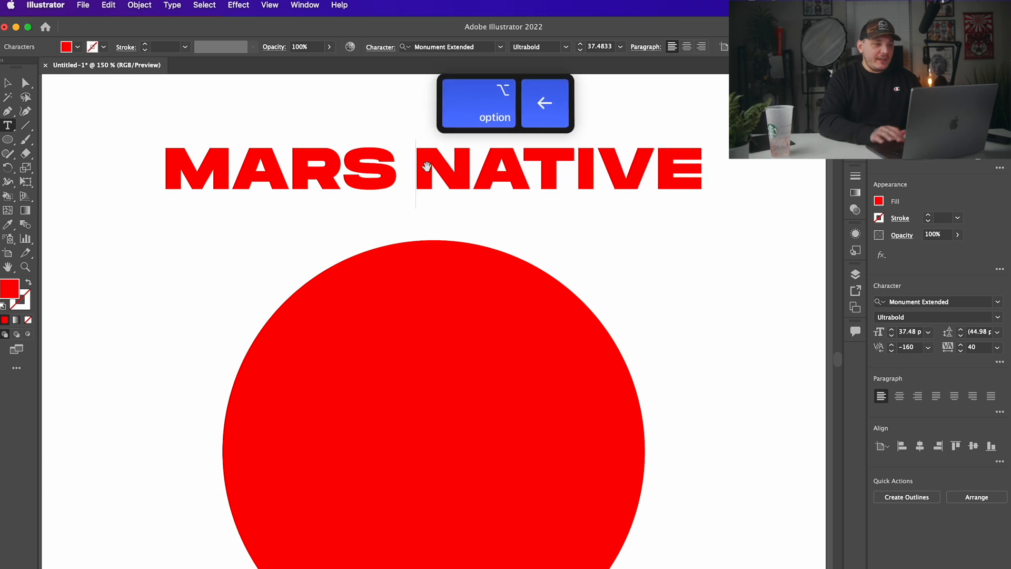
# Step: Tighten the tracking of the word NATIVE until its letters sit tightly together
pyautogui.doubleClick(510, 171)
pyautogui.hotkey('alt', 'Left')
pyautogui.hotkey('alt', 'Left')
pyautogui.hotkey('alt', 'Left')
pyautogui.hotkey('alt', 'Left')
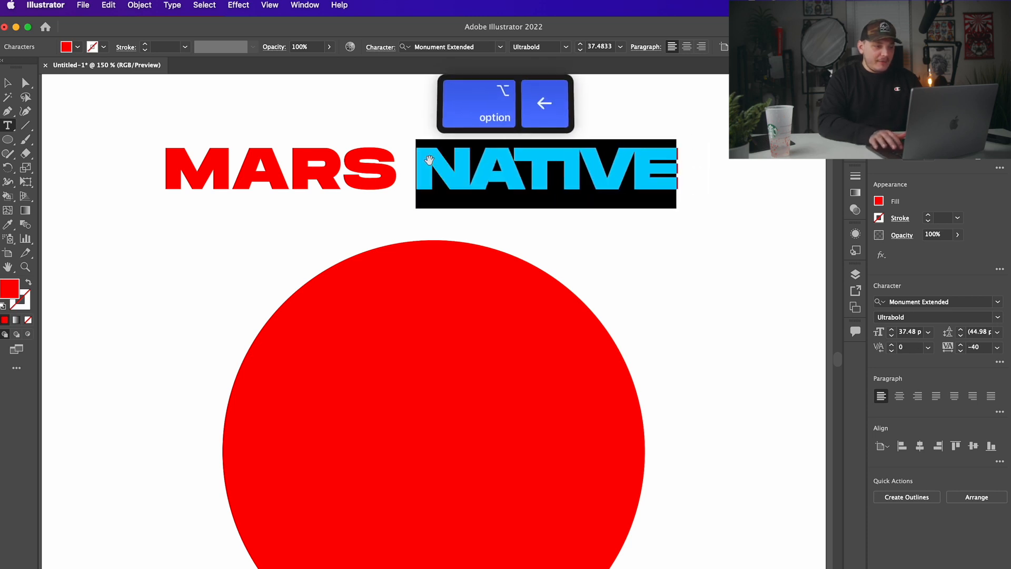
pyautogui.hotkey('alt', 'Left')
pyautogui.hotkey('alt', 'Left')
pyautogui.click(435, 162)
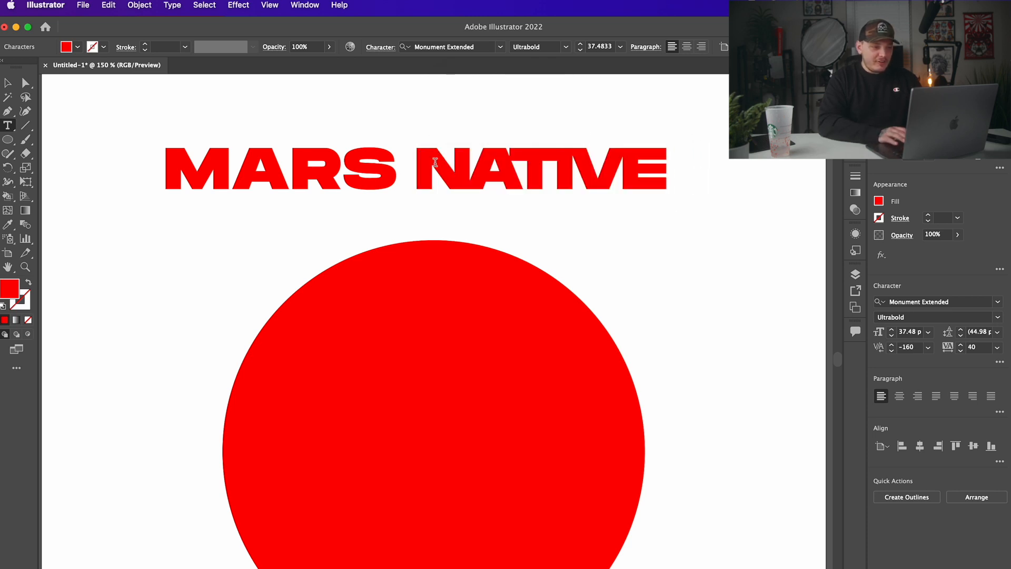
# Step: Undo the kerning and tracking changes to the Monument Extended MARS NATIVE text
pyautogui.press('super+z')
pyautogui.press('super+z')
pyautogui.press('super+z')
pyautogui.press('super+z')
pyautogui.press('super+z')
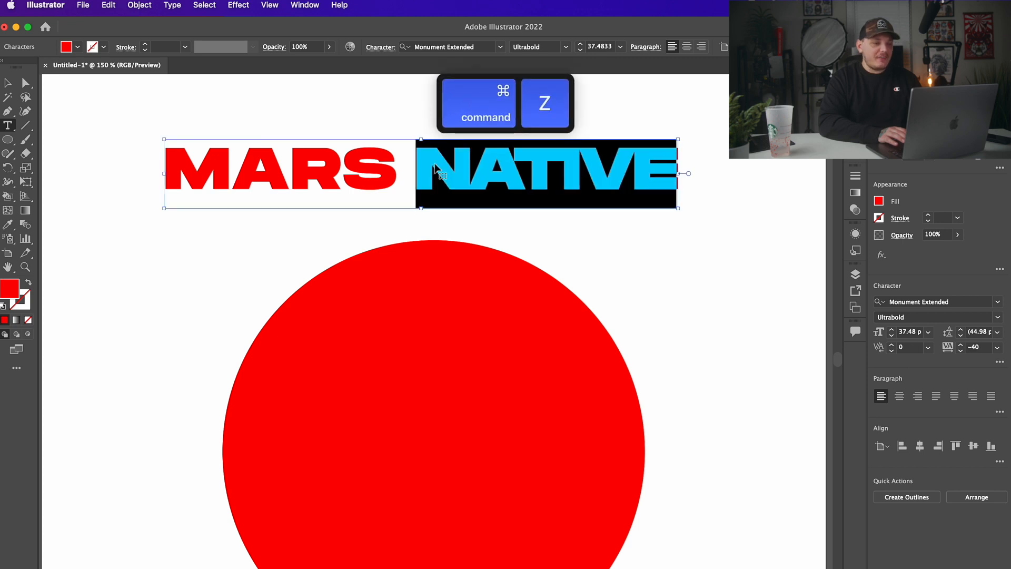
pyautogui.press('super+z')
pyautogui.press('super+z')
pyautogui.press('super+z')
pyautogui.press('super+z')
pyautogui.press('super+z')
pyautogui.press('super+z')
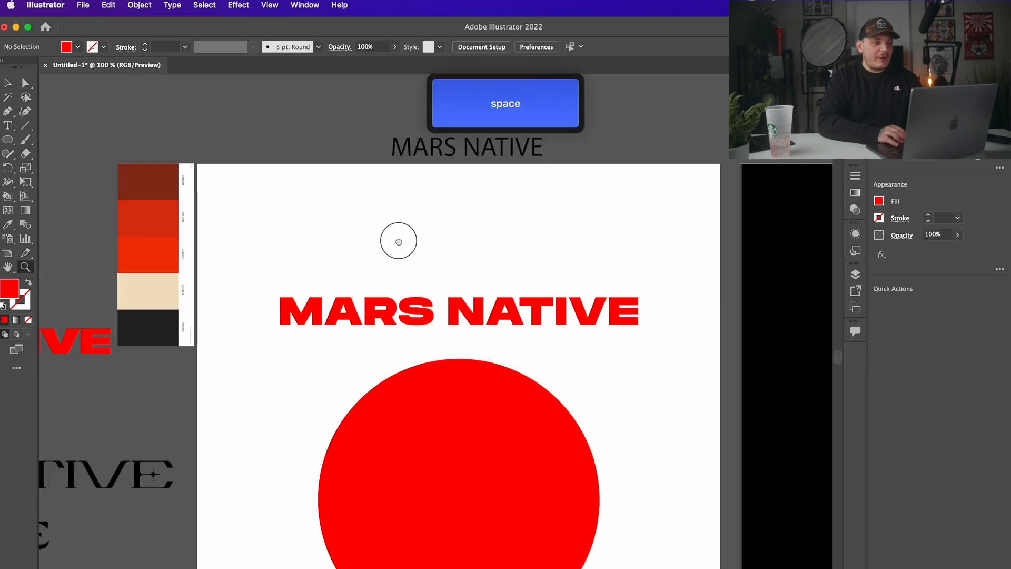
# Step: Copy the large red circle and switch to the T-shirt mockup in Photoshop
pyautogui.moveTo(400, 241); pyautogui.dragTo(381, 153)
pyautogui.click(8, 79)
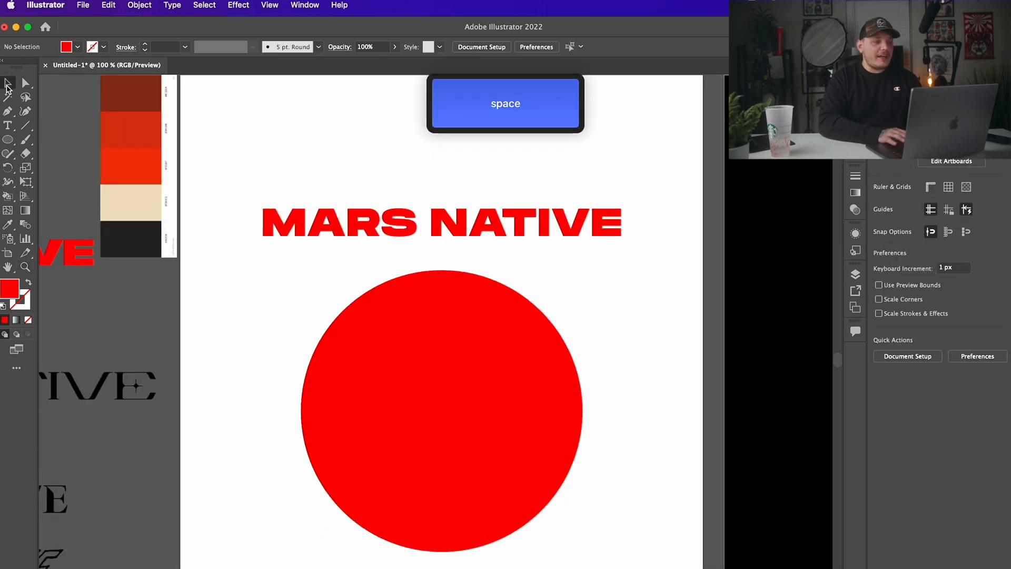
pyautogui.click(406, 377)
pyautogui.press('super+c')
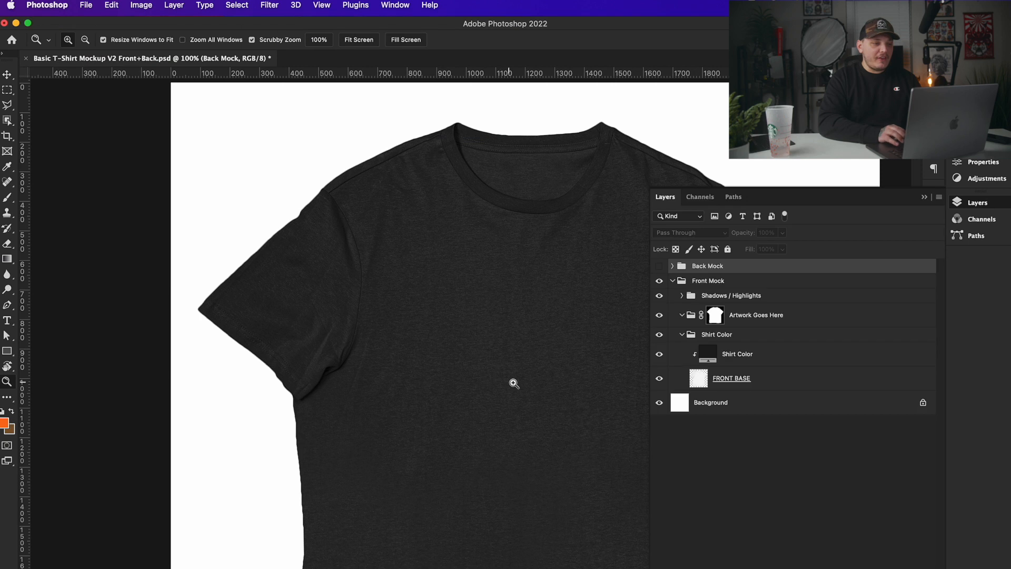
# Step: Show the Back Mock group instead of the Front Mock group and expand its layers
pyautogui.moveTo(515, 384); pyautogui.dragTo(412, 298)
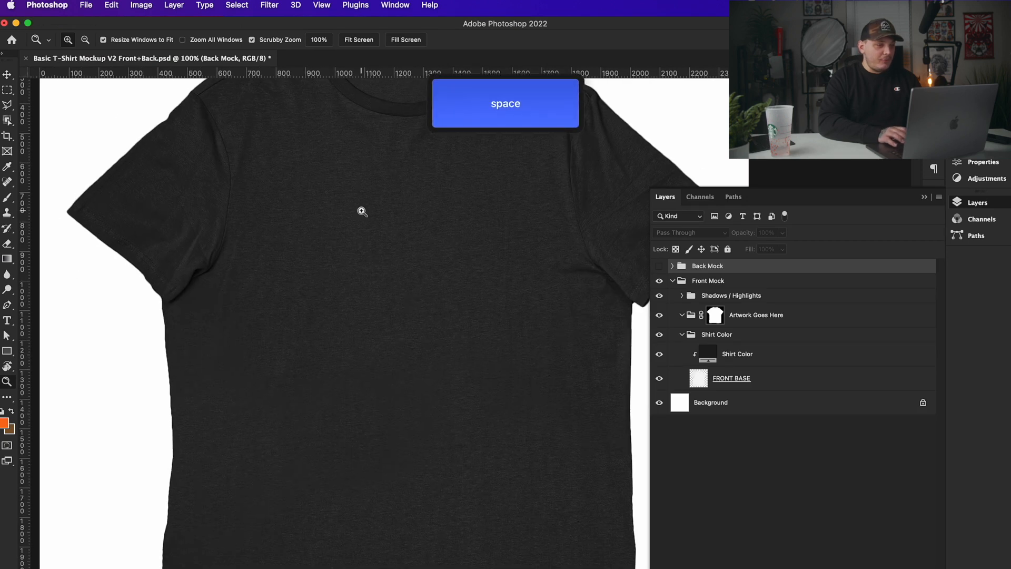
pyautogui.click(659, 266)
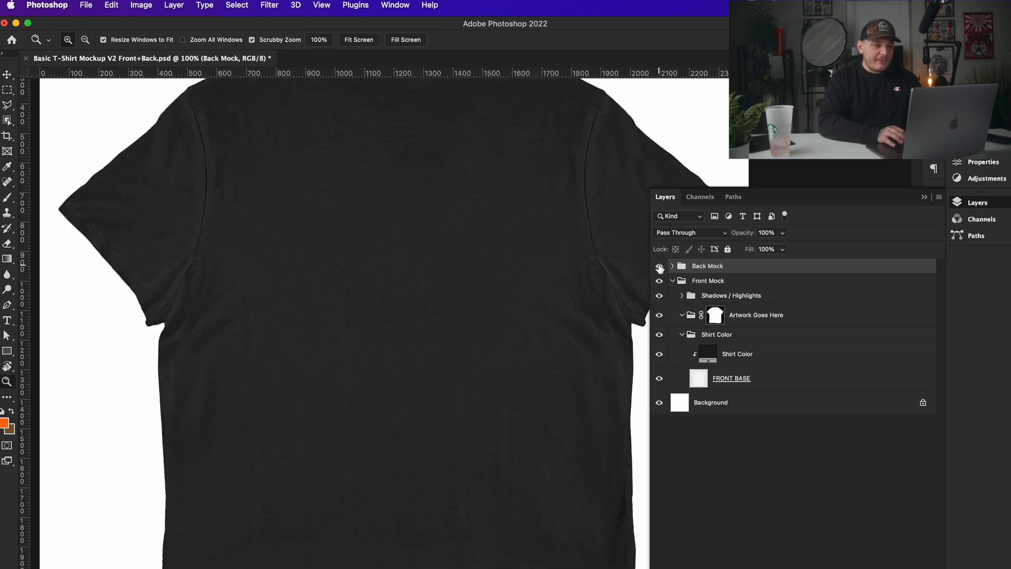
pyautogui.click(660, 266)
pyautogui.click(672, 266)
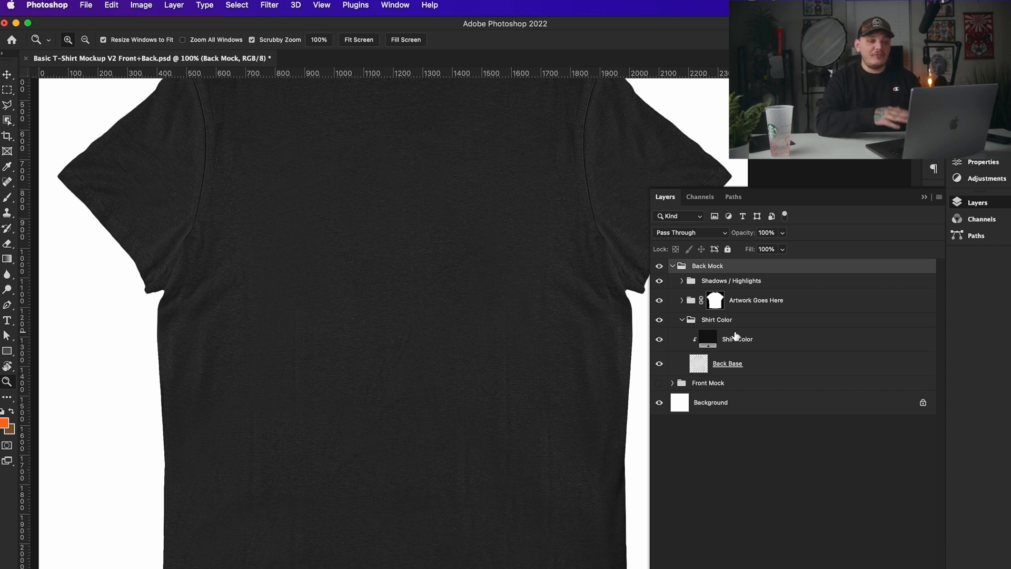
# Step: Paste the circle as a Smart Object onto the shirt's upper back and put it inside the Artwork Goes Here group
pyautogui.press('space')
pyautogui.moveTo(406, 189); pyautogui.dragTo(352, 224)
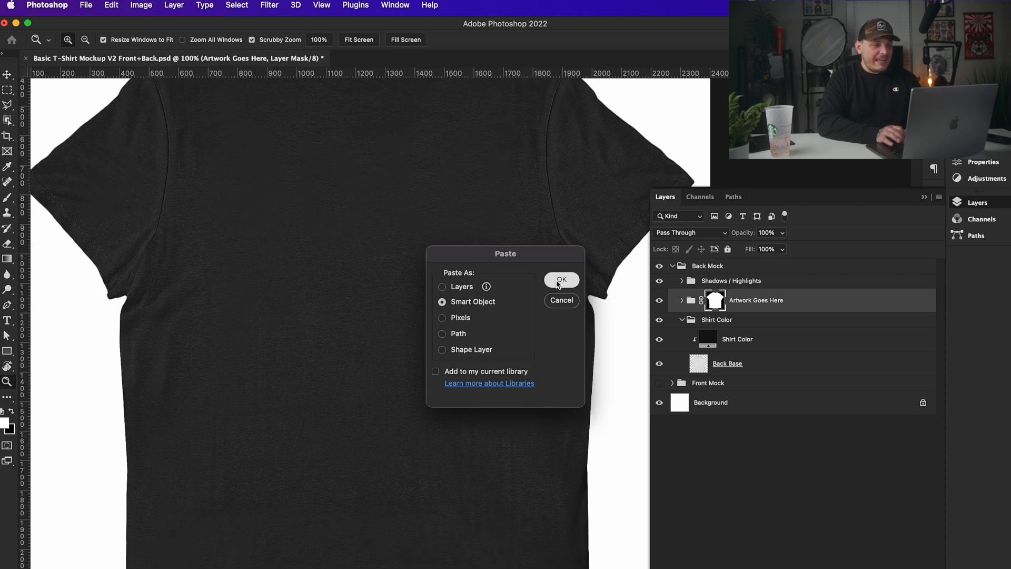
pyautogui.click(560, 280)
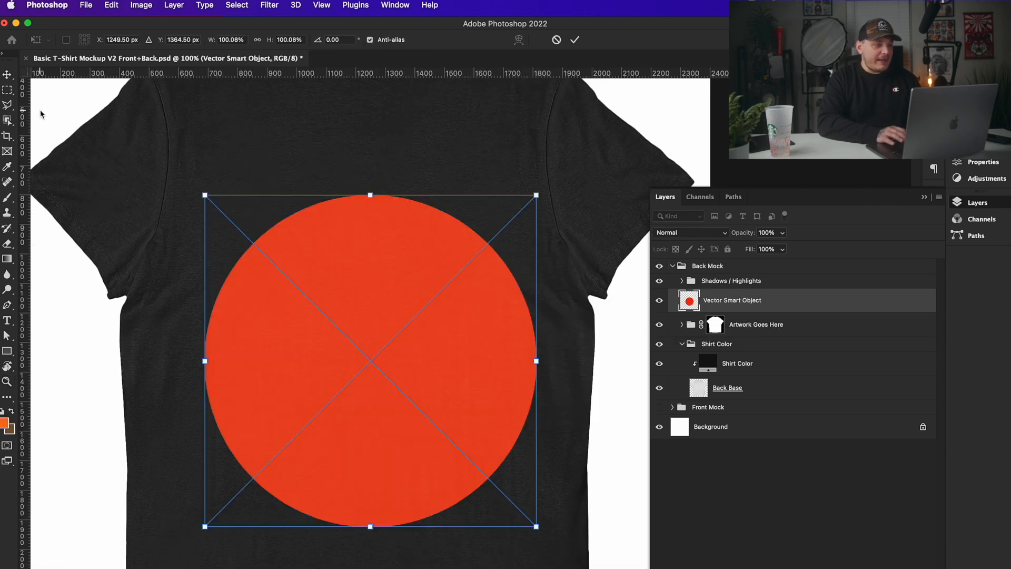
pyautogui.click(9, 77)
pyautogui.moveTo(335, 271); pyautogui.dragTo(335, 190)
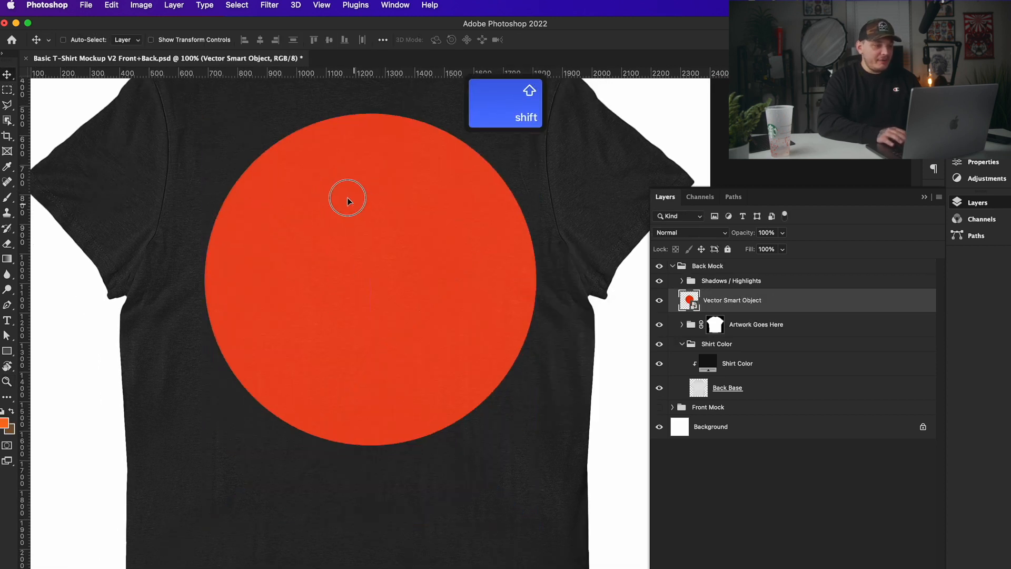
pyautogui.moveTo(347, 198); pyautogui.dragTo(333, 176)
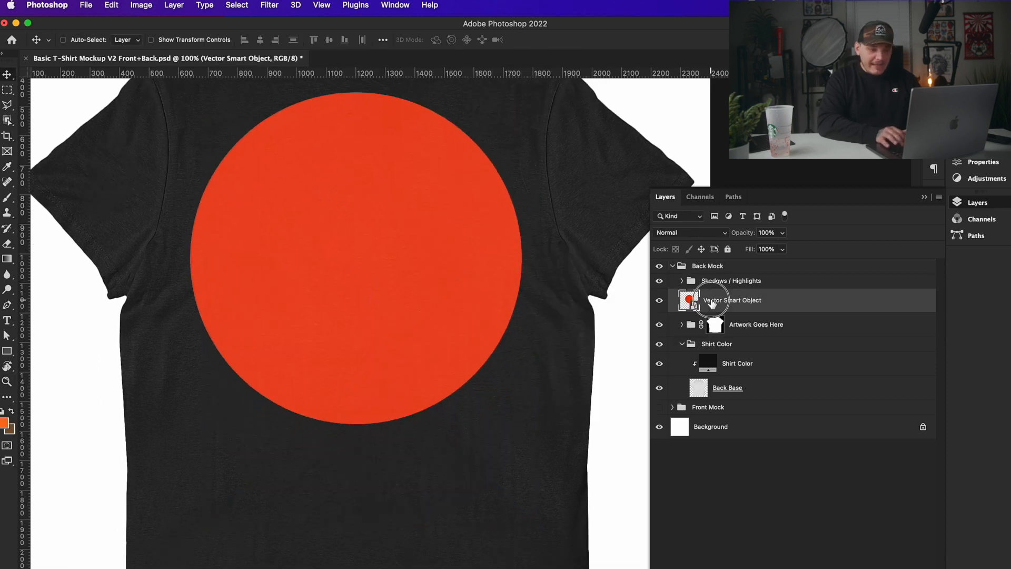
pyautogui.moveTo(712, 303); pyautogui.dragTo(745, 328)
# Step: Scale the back artwork group to about 73.41% and move it up about 171 px on the shirt
pyautogui.press('z')
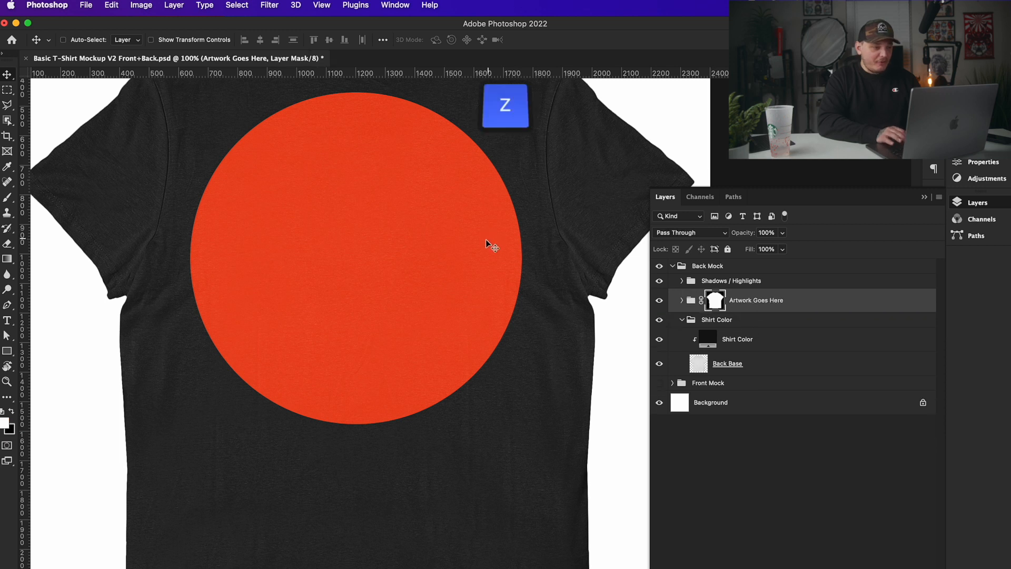
pyautogui.keyDown('alt'); pyautogui.click(485, 240); pyautogui.keyUp('alt')
pyautogui.keyDown('alt'); pyautogui.click(485, 240); pyautogui.keyUp('alt')
pyautogui.click(10, 77)
pyautogui.press('super+t')
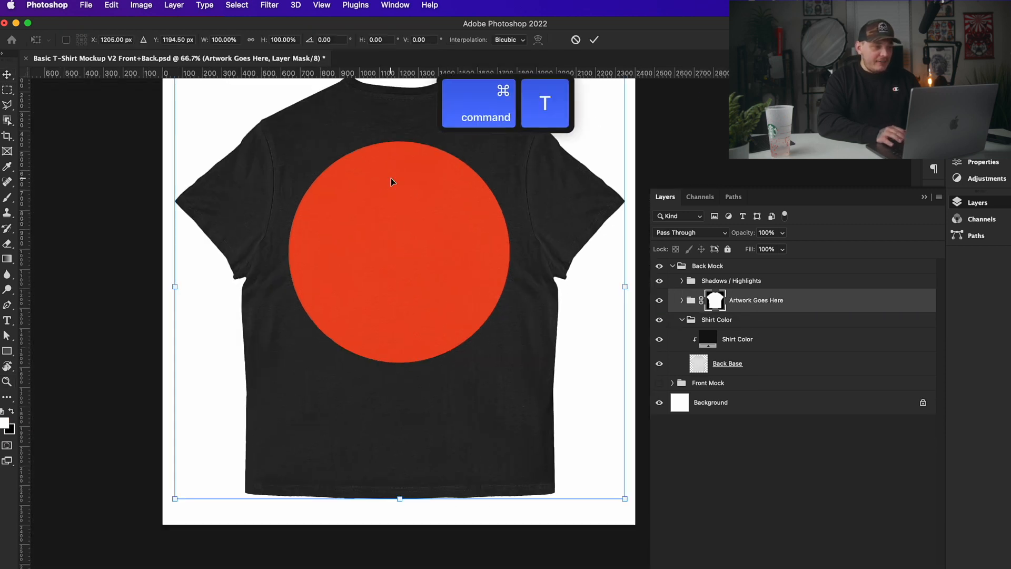
pyautogui.moveTo(609, 470); pyautogui.dragTo(583, 422)
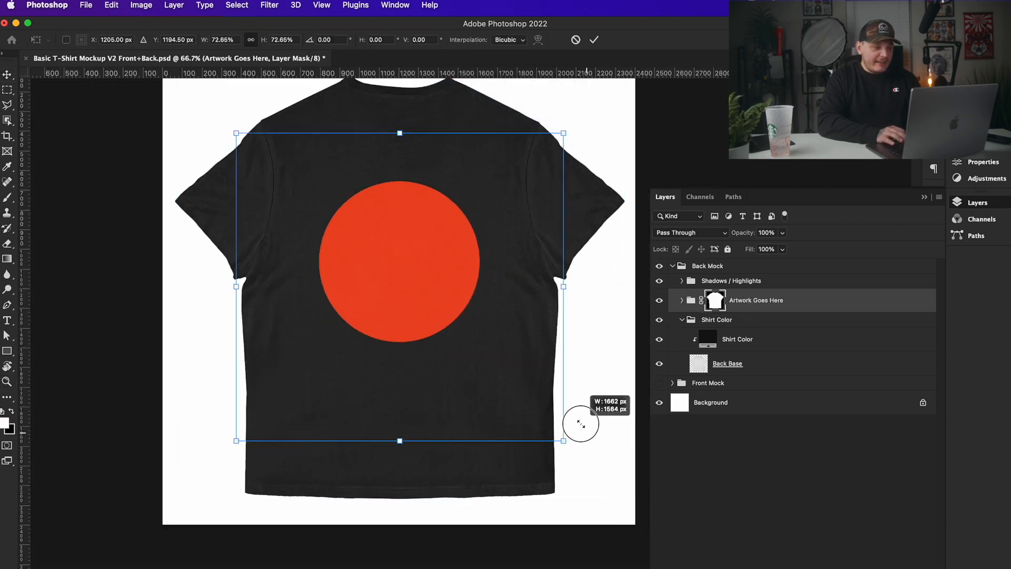
pyautogui.moveTo(452, 383); pyautogui.dragTo(453, 310)
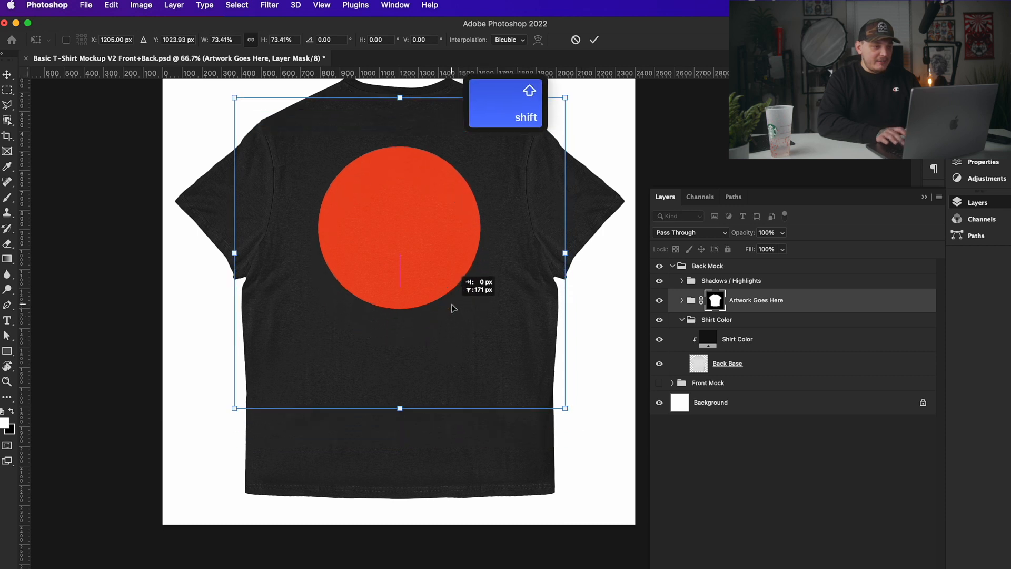
pyautogui.press('Return')
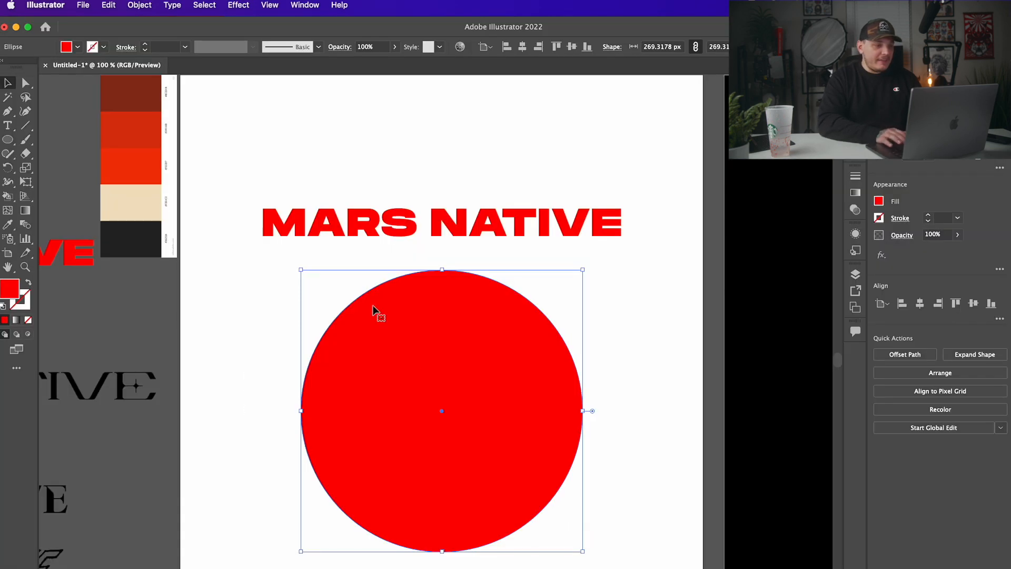
# Step: Copy the MARS NATIVE text from Illustrator and paste it as a small Smart Object on the chest of Photoshop's Front Mock
pyautogui.click(403, 218)
pyautogui.press('super+c')
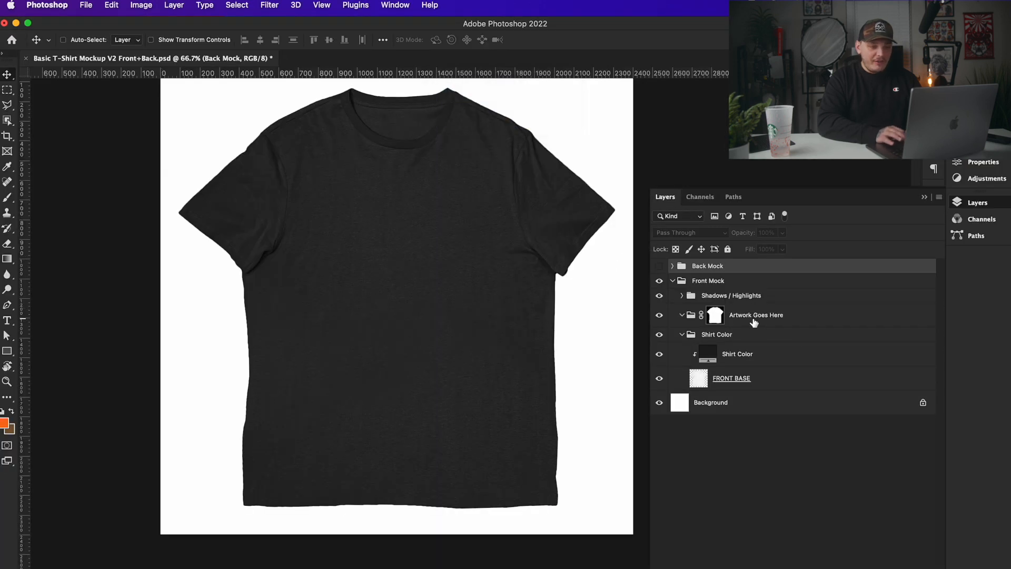
pyautogui.click(754, 322)
pyautogui.press('super+v')
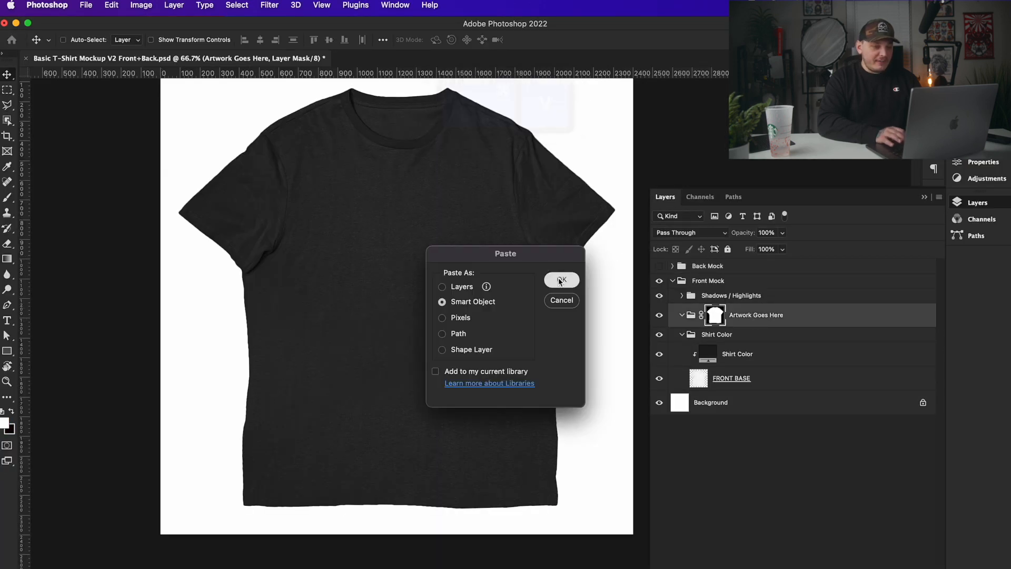
pyautogui.click(559, 280)
pyautogui.moveTo(537, 286); pyautogui.dragTo(435, 296)
pyautogui.press('Return')
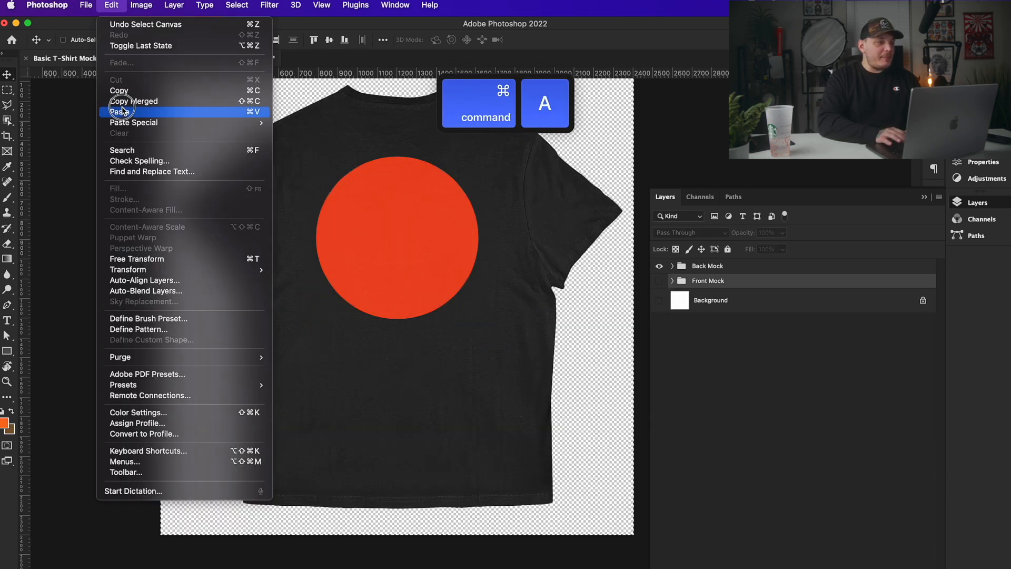
# Step: Copy the merged back shirt mockup without its background and paste it into the Illustrator document
pyautogui.click(150, 100)
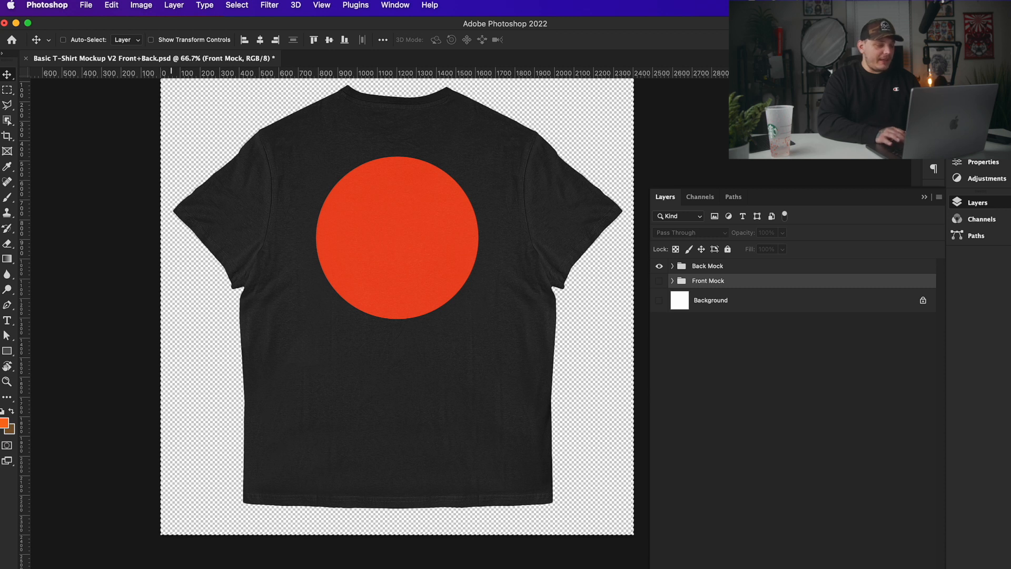
pyautogui.press('super+Tab')
pyautogui.press('super+v')
pyautogui.press('z')
pyautogui.keyDown('alt'); pyautogui.click(418, 340); pyautogui.keyUp('alt')
pyautogui.keyDown('alt'); pyautogui.click(418, 340); pyautogui.keyUp('alt')
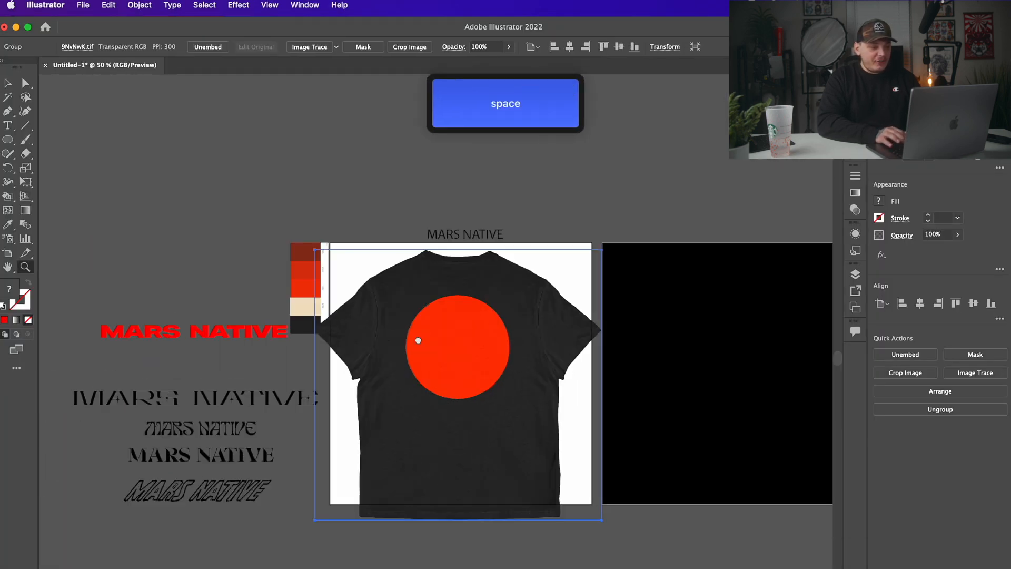
# Step: Shrink the front and back shirt images and stack them at the lower edge of the white artboard
pyautogui.moveTo(418, 340); pyautogui.dragTo(388, 254)
pyautogui.click(388, 255)
pyautogui.click(7, 85)
pyautogui.moveTo(439, 354); pyautogui.dragTo(375, 279)
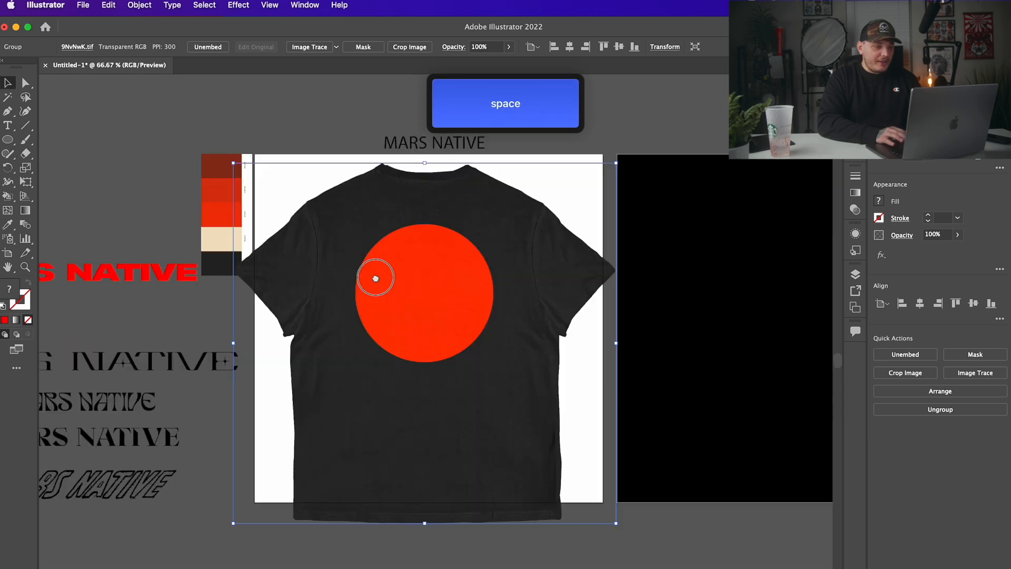
pyautogui.moveTo(376, 279); pyautogui.dragTo(354, 250)
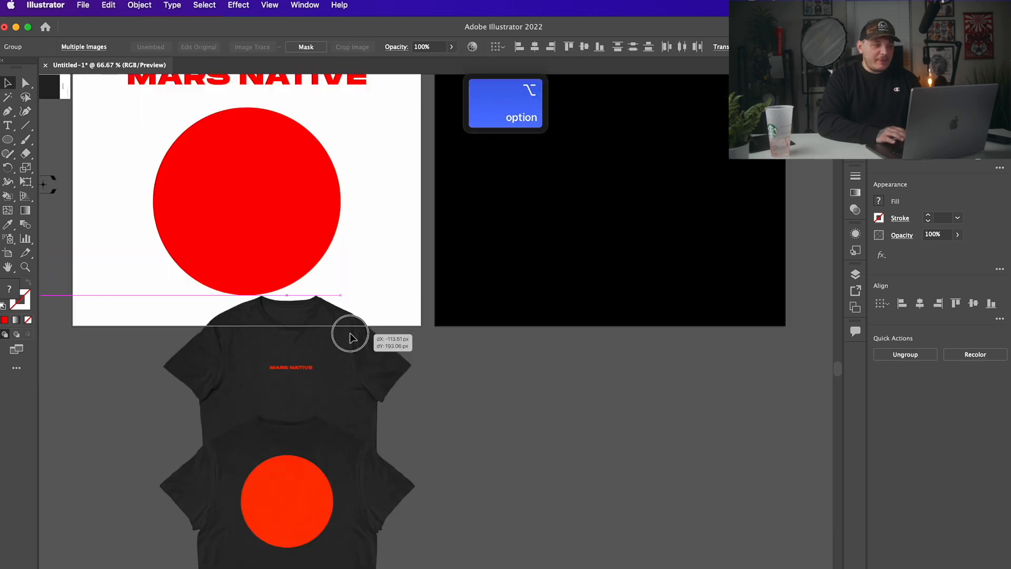
pyautogui.moveTo(352, 337)
pyautogui.mouseDown()
pyautogui.moveTo(332, 347)
pyautogui.moveTo(343, 326)
pyautogui.mouseUp()
pyautogui.click(429, 364)
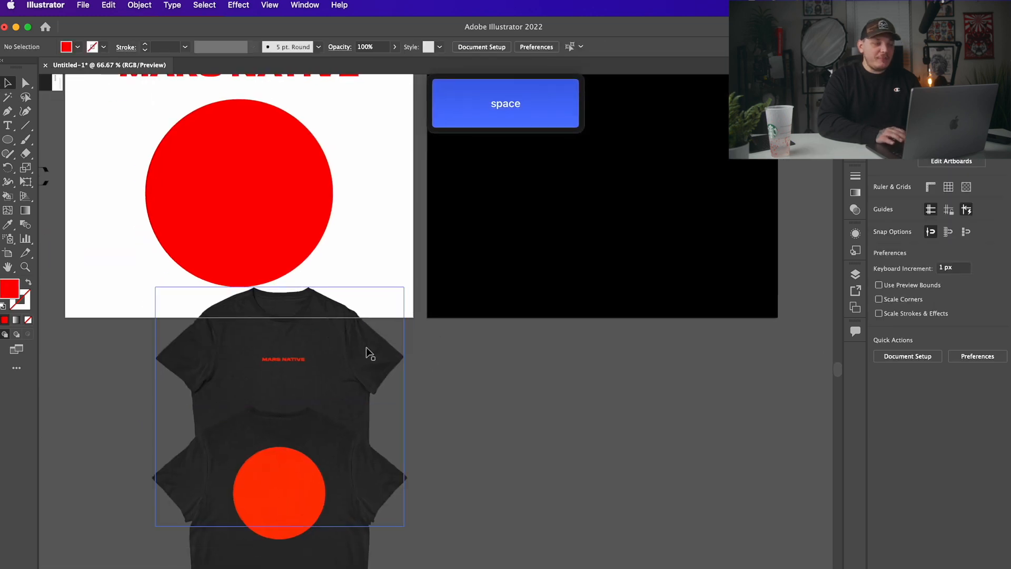
# Step: Scale both shirt images down further and place them below the white artboard, leaving the black artboard empty
pyautogui.moveTo(461, 338); pyautogui.dragTo(279, 461)
pyautogui.moveTo(279, 461); pyautogui.dragTo(307, 430)
pyautogui.moveTo(307, 429); pyautogui.dragTo(562, 228)
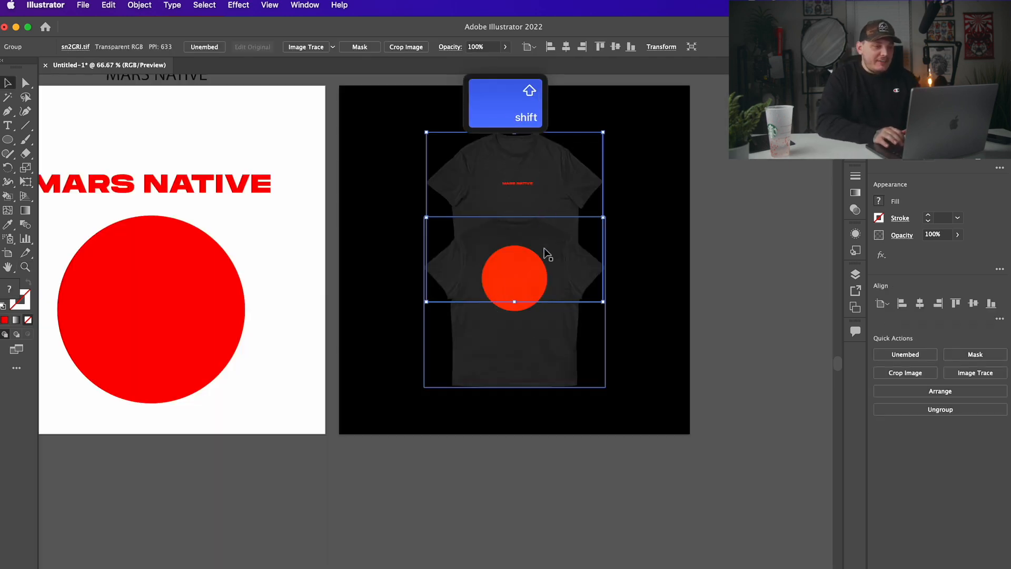
pyautogui.keyDown('shift'); pyautogui.click(548, 255); pyautogui.keyUp('shift')
pyautogui.moveTo(548, 242); pyautogui.dragTo(204, 505)
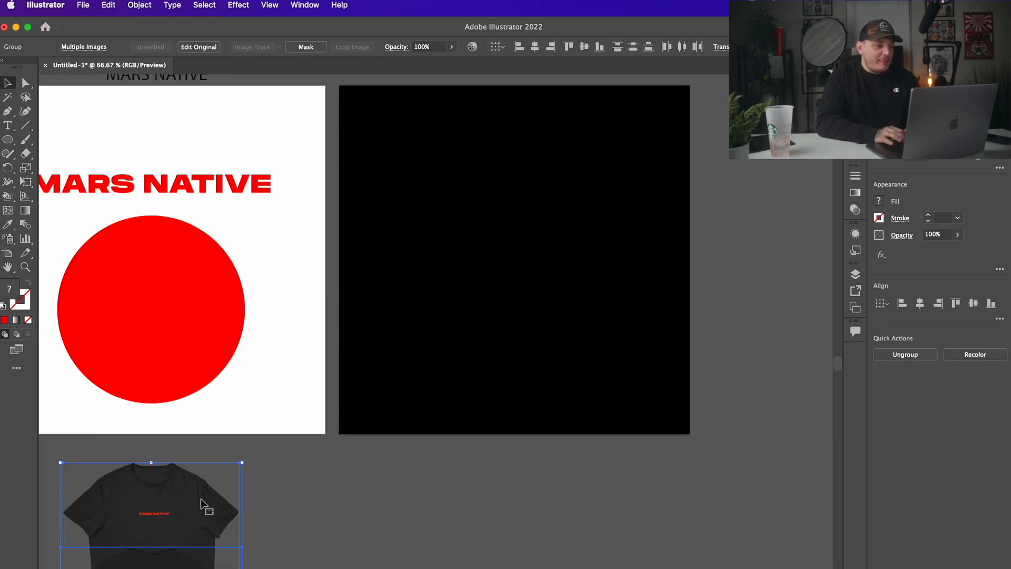
pyautogui.click(358, 408)
# Step: Draw a red square on the black artboard with the Rectangle tool
pyautogui.press('space')
pyautogui.moveTo(324, 338); pyautogui.dragTo(371, 330)
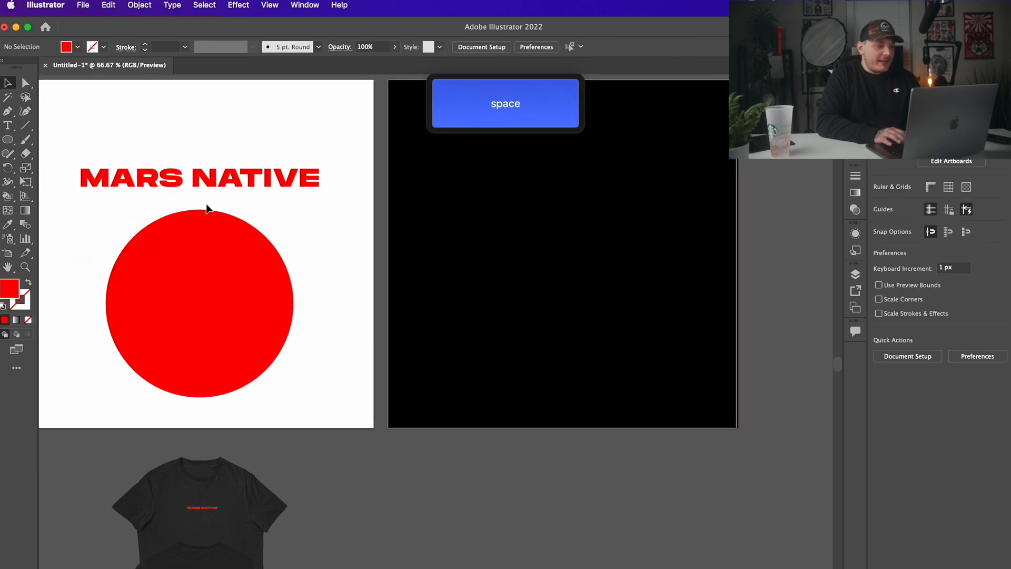
pyautogui.moveTo(331, 219); pyautogui.dragTo(295, 231)
pyautogui.click(8, 138)
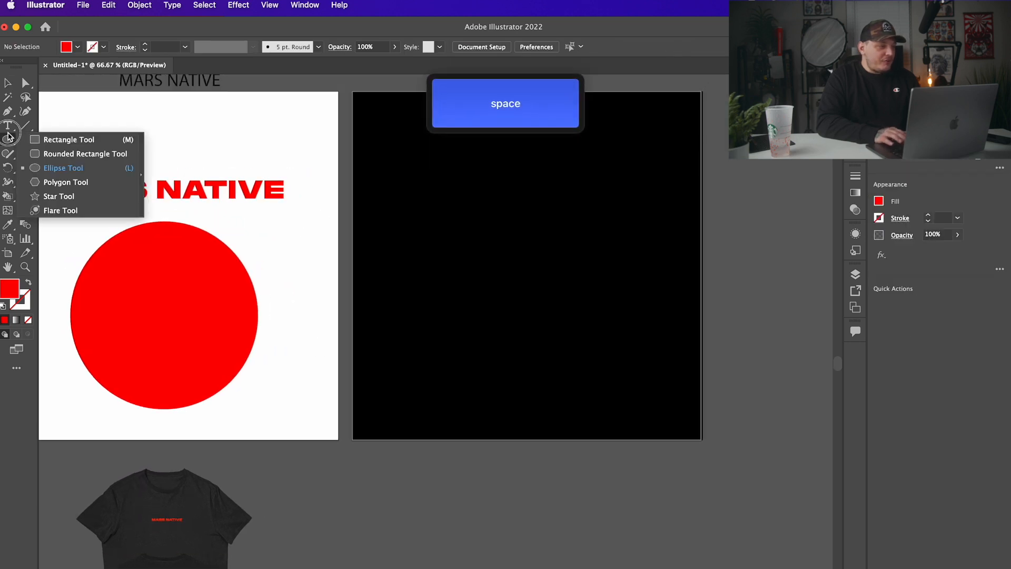
pyautogui.click(58, 138)
pyautogui.press('shift')
pyautogui.moveTo(395, 140); pyautogui.dragTo(519, 308)
# Step: Fill the square with the beige sampled from the palette image
pyautogui.click(5, 83)
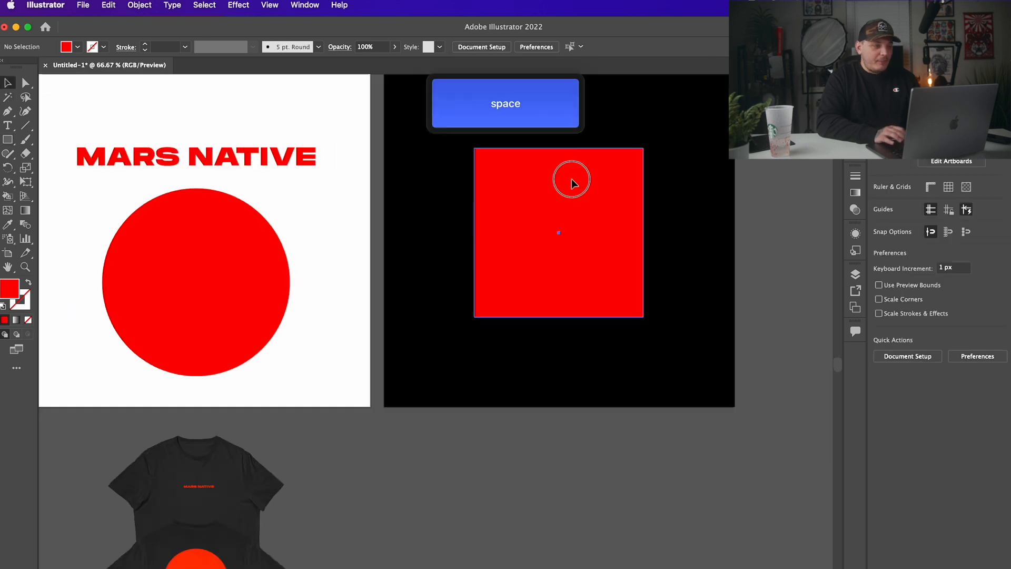
pyautogui.click(571, 179)
pyautogui.press('space')
pyautogui.moveTo(568, 180); pyautogui.dragTo(661, 178)
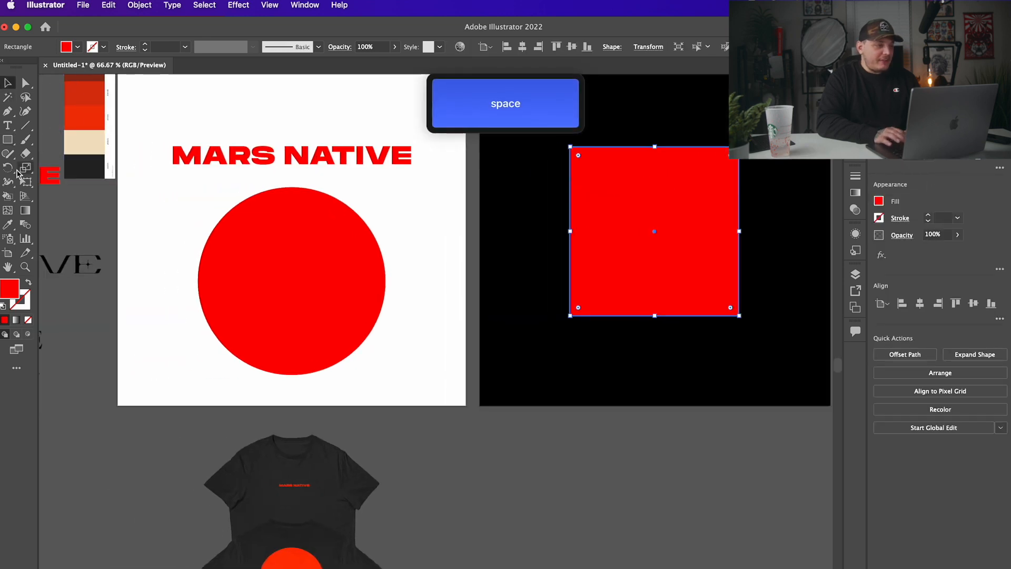
pyautogui.click(8, 225)
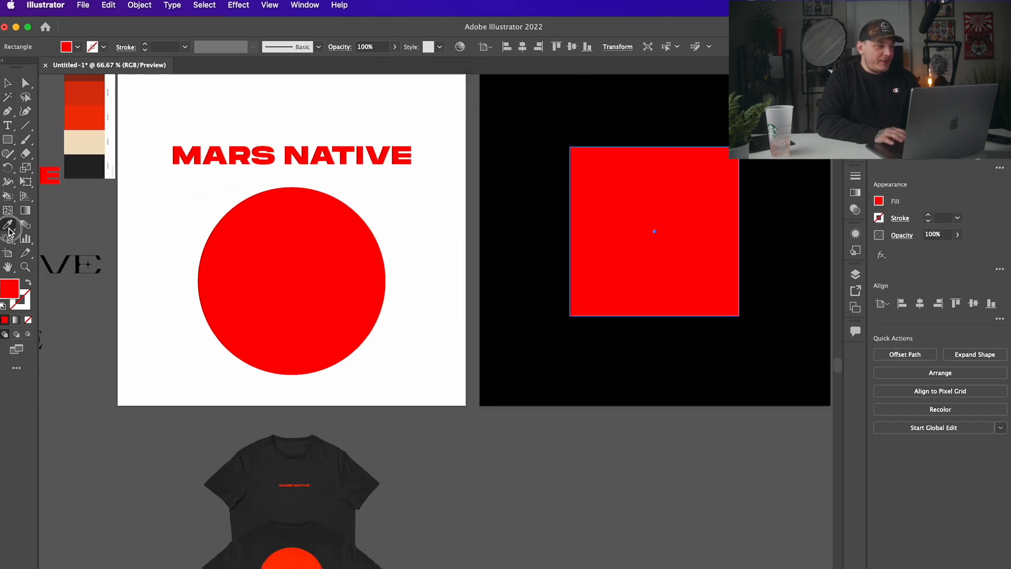
pyautogui.click(105, 134)
# Step: Place the large red circle in front of the beige square, scaled to about 190 px and centred on it
pyautogui.hscroll(5, 135, 297)
pyautogui.moveTo(135, 296); pyautogui.dragTo(486, 257)
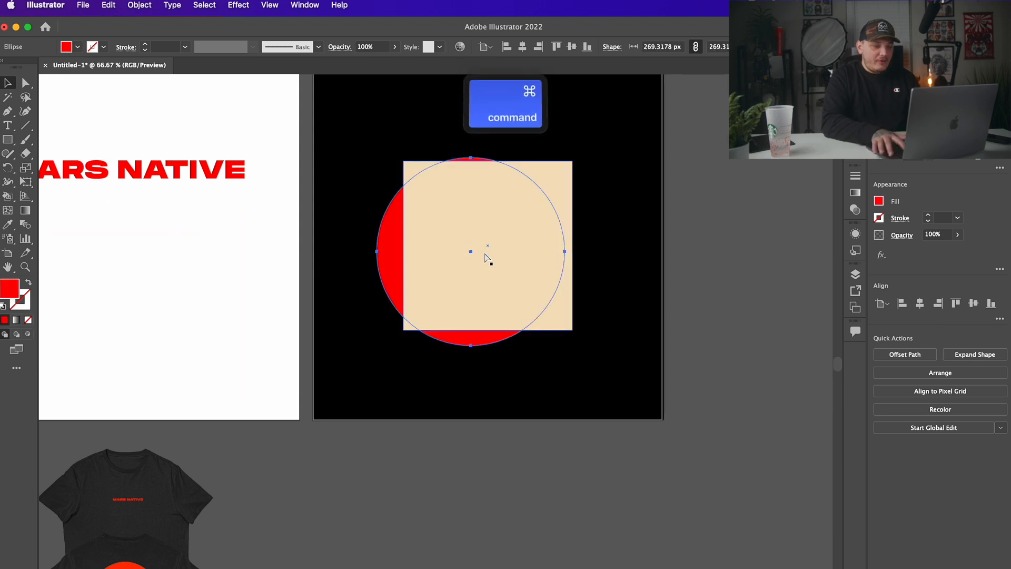
pyautogui.press('super+shift+bracketright')
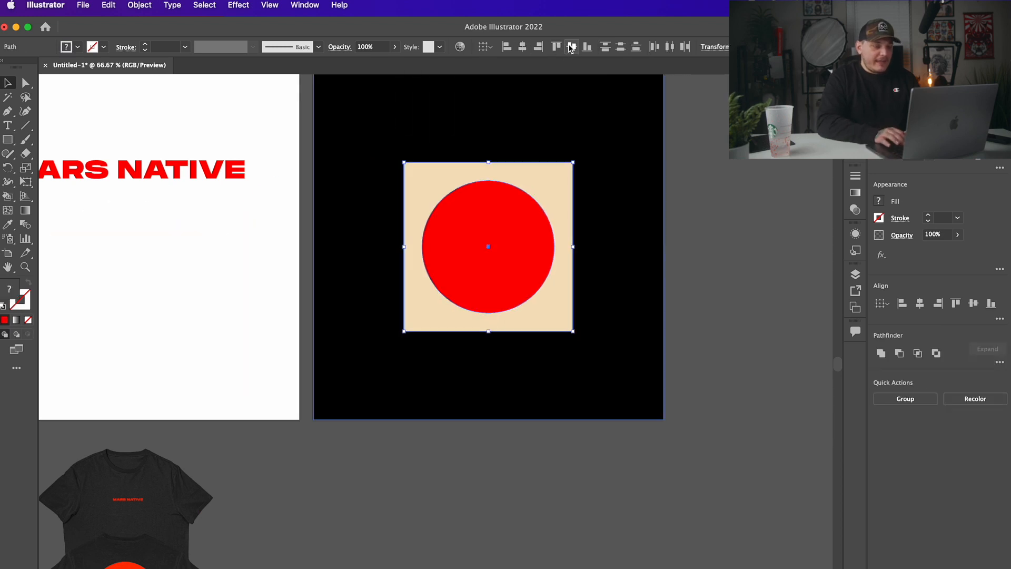
# Step: Fill the circle on the beige square with black sampled from the artboard background
pyautogui.click(510, 223)
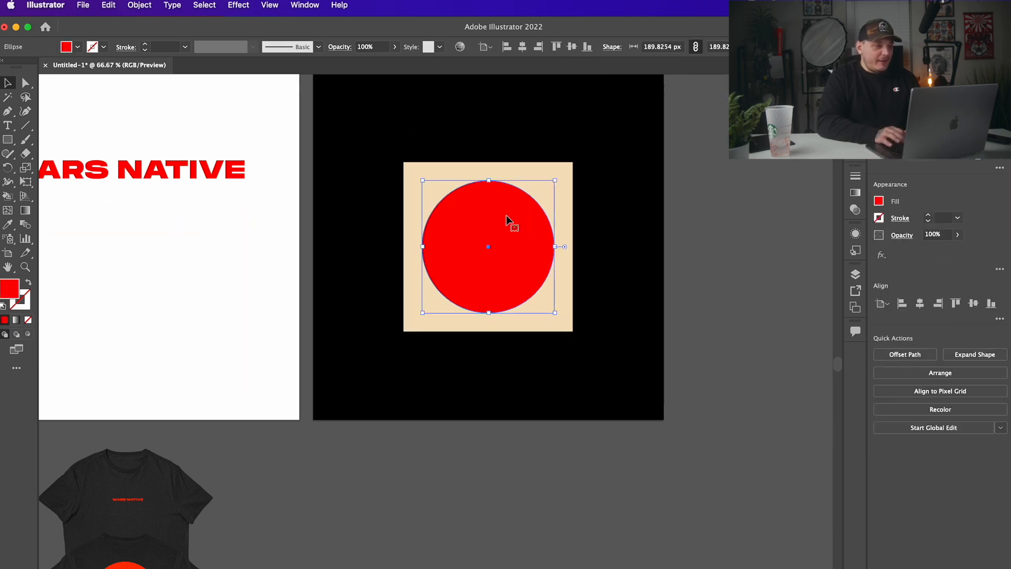
pyautogui.click(8, 225)
pyautogui.click(368, 150)
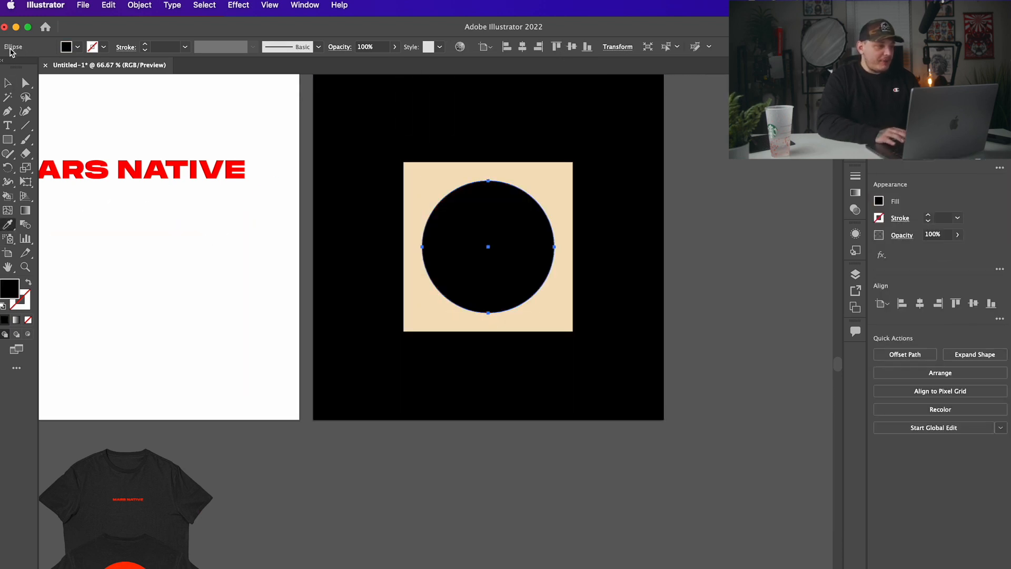
# Step: Duplicate the black circle in place, scale the copy down inside it, and fill it with the palette's red
pyautogui.click(8, 82)
pyautogui.press('super+c')
pyautogui.press('super+shift+v')
pyautogui.moveTo(554, 180); pyautogui.dragTo(546, 190)
pyautogui.click(8, 225)
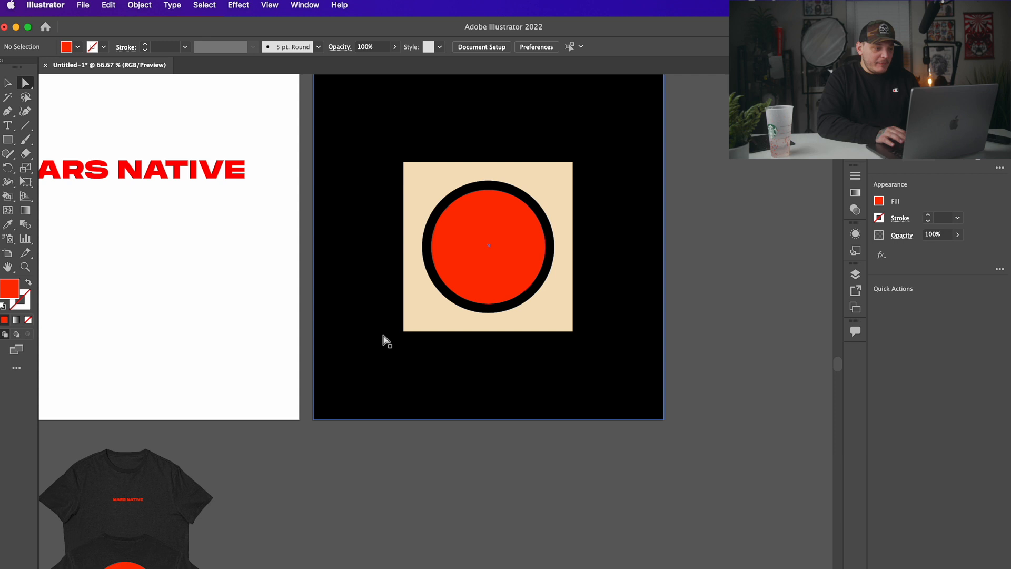
# Step: Extend the bottom edge of the beige square downward and place a copy of the MARS NATIVE text below the artboard
pyautogui.click(404, 331)
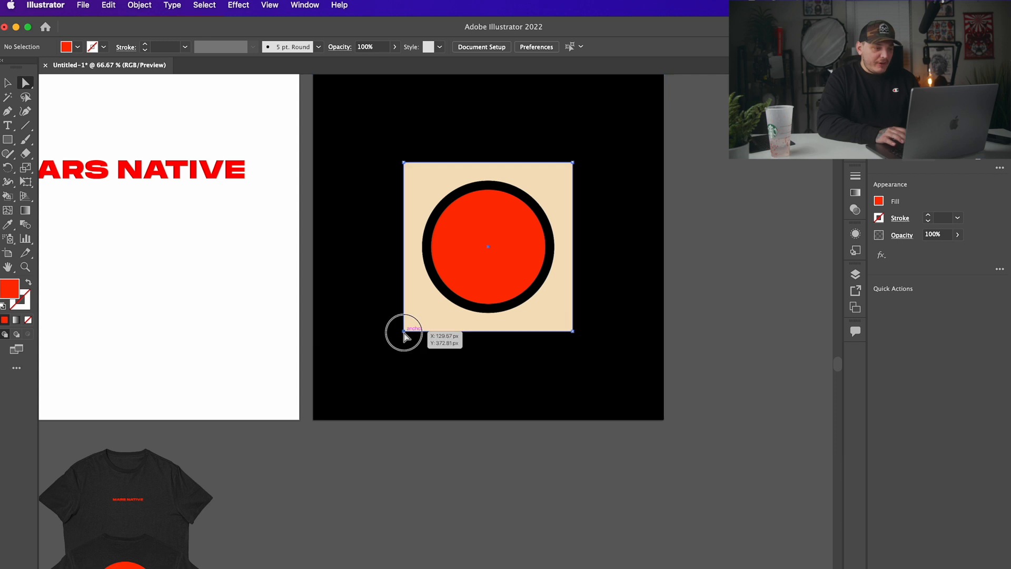
pyautogui.moveTo(575, 336); pyautogui.dragTo(577, 377)
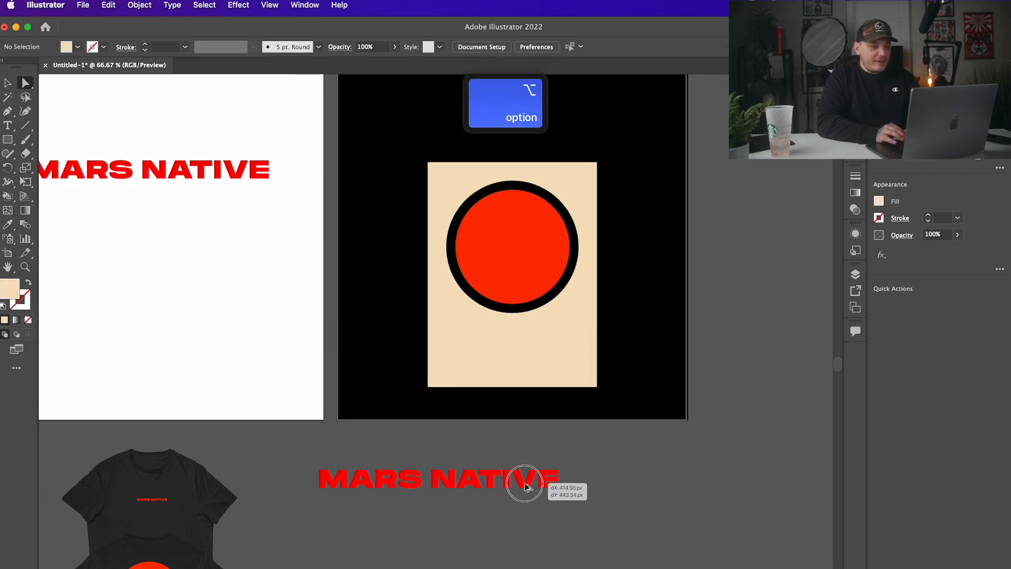
pyautogui.moveTo(524, 481); pyautogui.dragTo(531, 484)
pyautogui.doubleClick(531, 484)
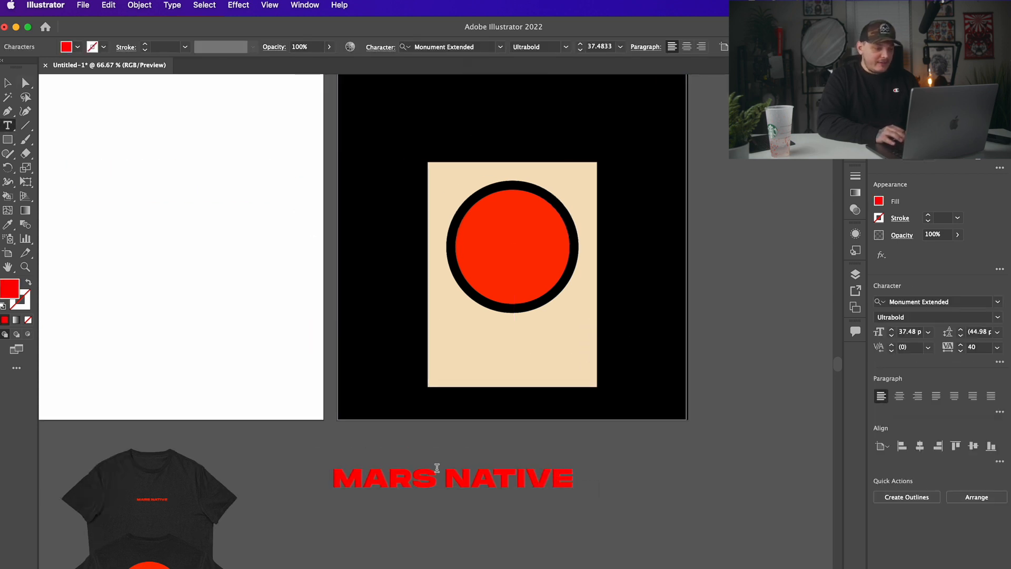
# Step: Break the copied text into two lines, MARS over NATIVE, and fit it on the beige panel beneath the circle
pyautogui.doubleClick(442, 476)
pyautogui.moveTo(443, 476); pyautogui.dragTo(582, 476)
pyautogui.click(417, 483)
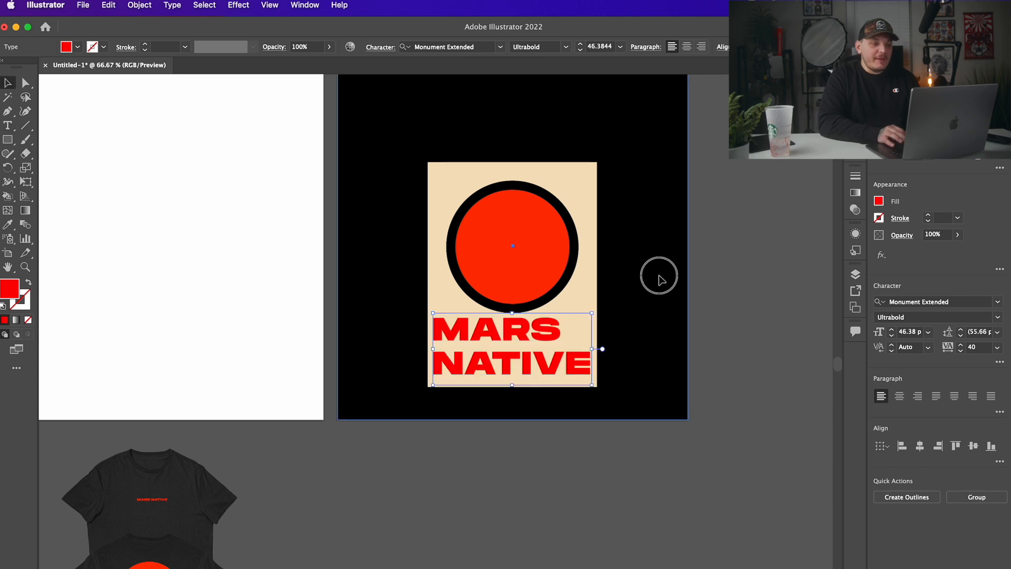
pyautogui.click(553, 330)
pyautogui.click(560, 331)
pyautogui.keyDown('shift'); pyautogui.click(567, 359); pyautogui.keyUp('shift')
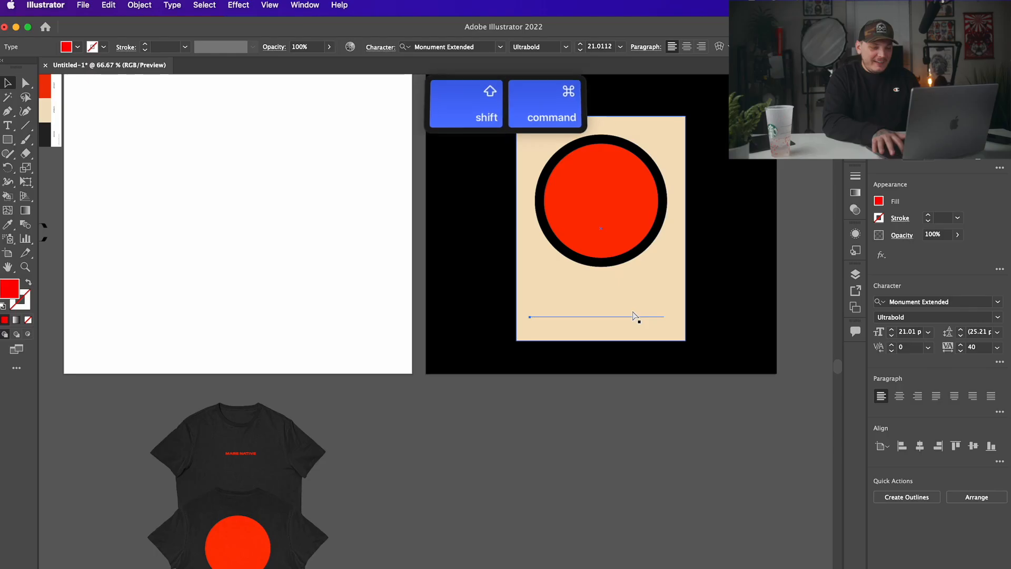
# Step: Bring the single-line MARS NATIVE text in front of the beige panel and move it slightly up beneath the circle
pyautogui.press('shift+super+bracketright')
pyautogui.moveTo(635, 312); pyautogui.dragTo(656, 292)
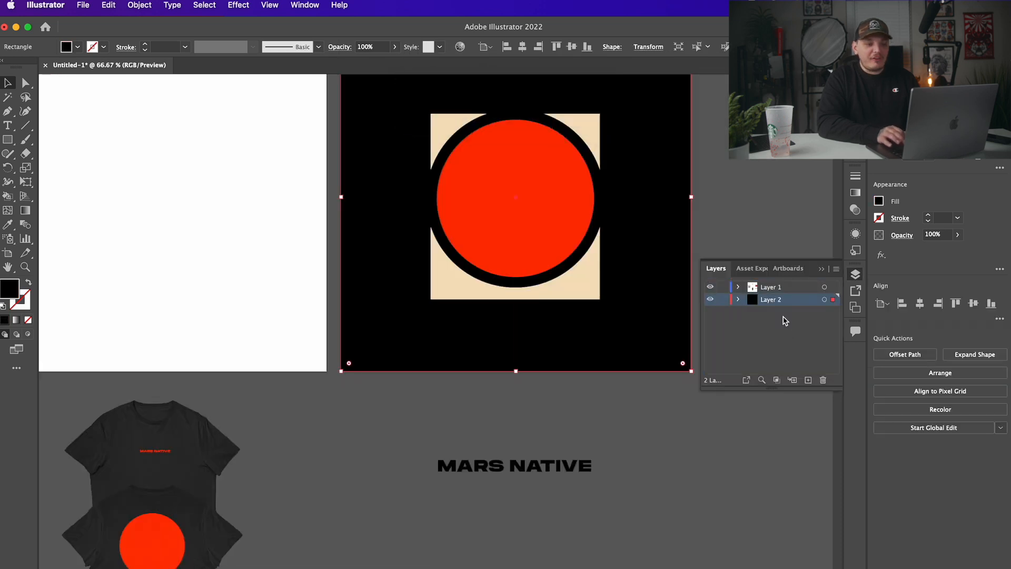
# Step: Lock Layer 2 holding the black background and vertically centre the circles and the beige rectangle on each other
pyautogui.click(724, 301)
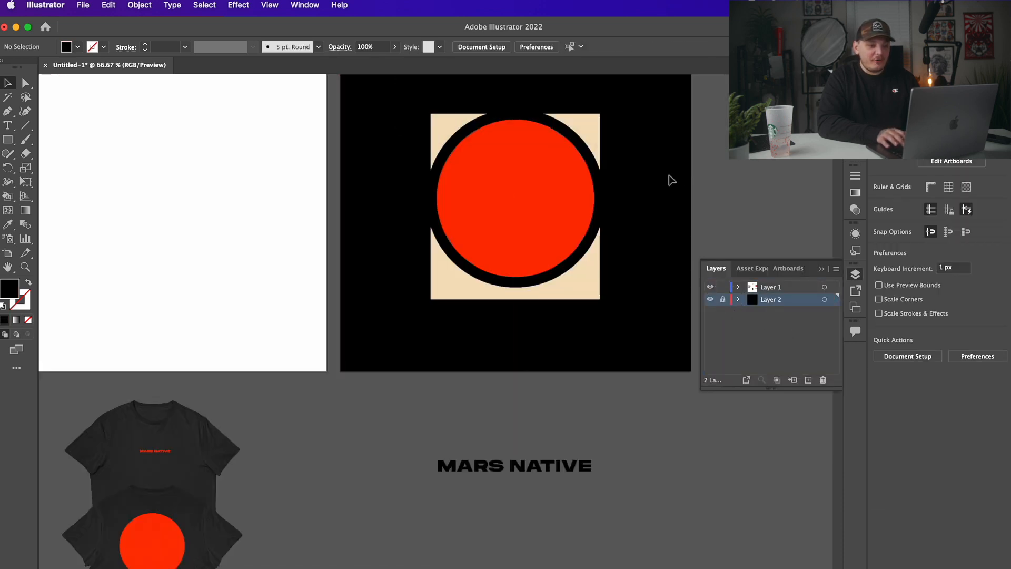
pyautogui.press('space')
pyautogui.moveTo(715, 169); pyautogui.dragTo(670, 197)
pyautogui.click(551, 188)
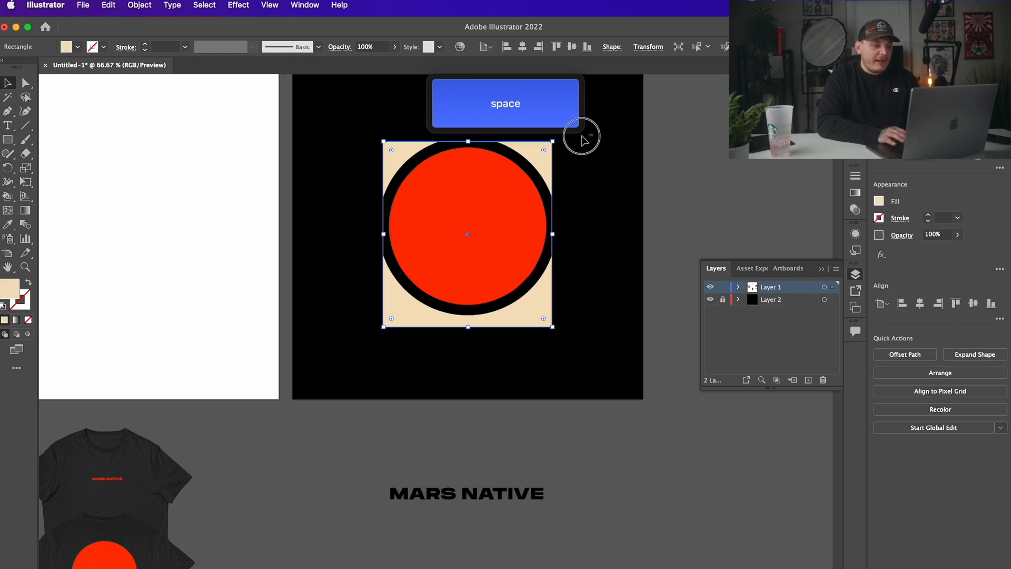
pyautogui.moveTo(583, 141); pyautogui.dragTo(365, 373)
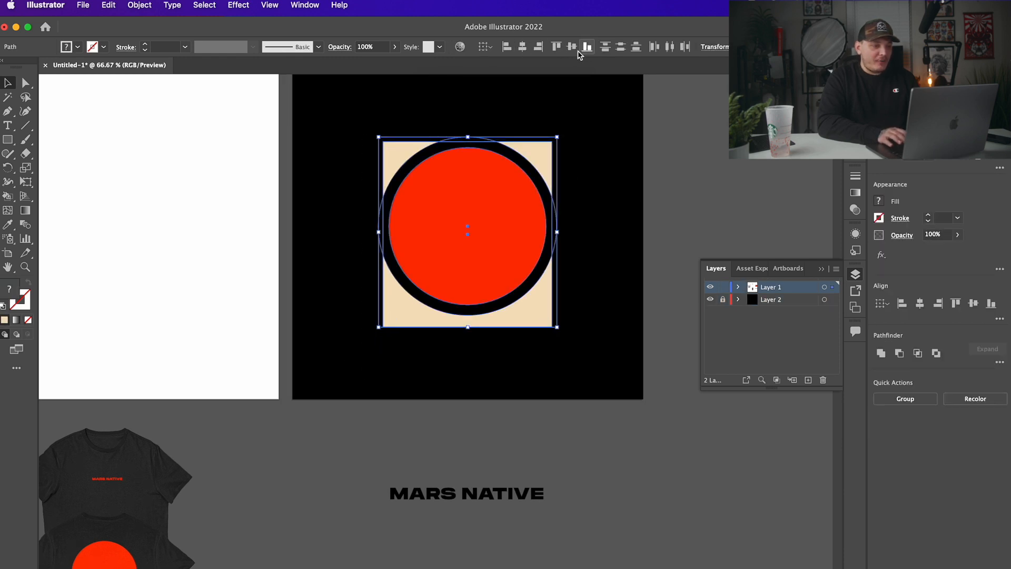
pyautogui.click(586, 47)
pyautogui.click(668, 165)
pyautogui.press('space')
pyautogui.moveTo(668, 165); pyautogui.dragTo(624, 169)
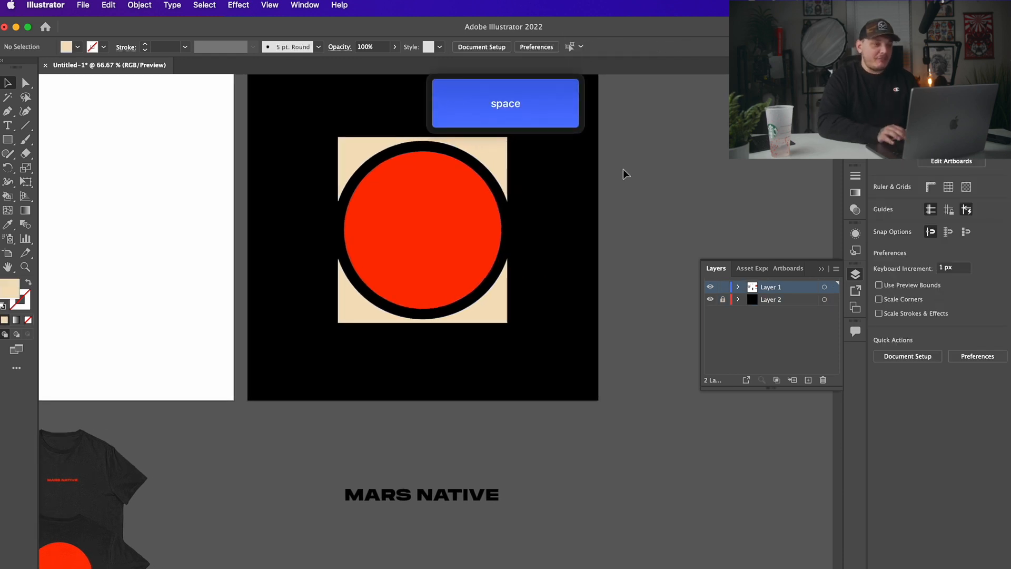
# Step: Reduce the beige rectangle's height from its centre to match the black circle's height
pyautogui.click(492, 149)
pyautogui.press('alt')
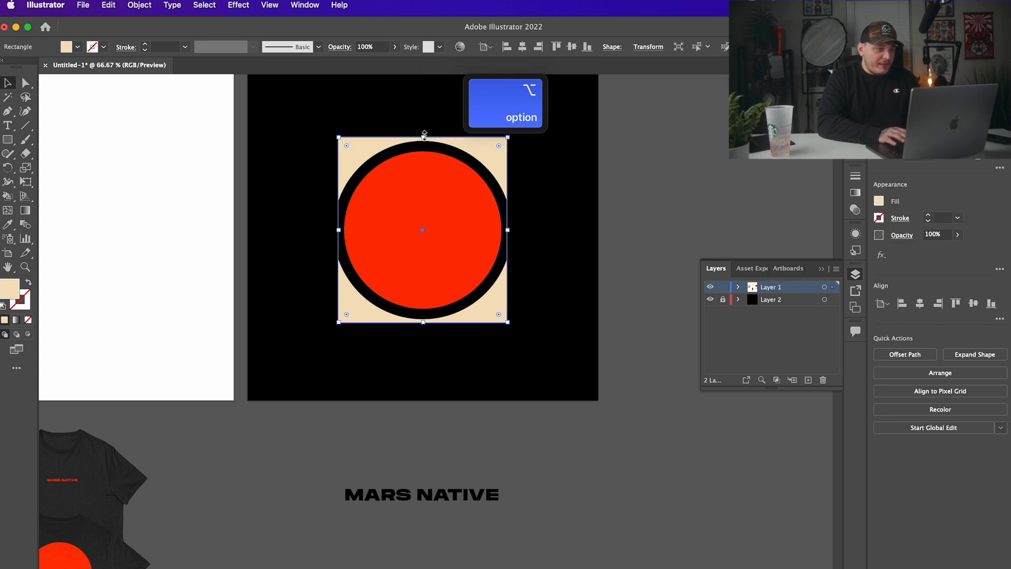
pyautogui.moveTo(424, 136); pyautogui.dragTo(423, 140)
pyautogui.click(679, 210)
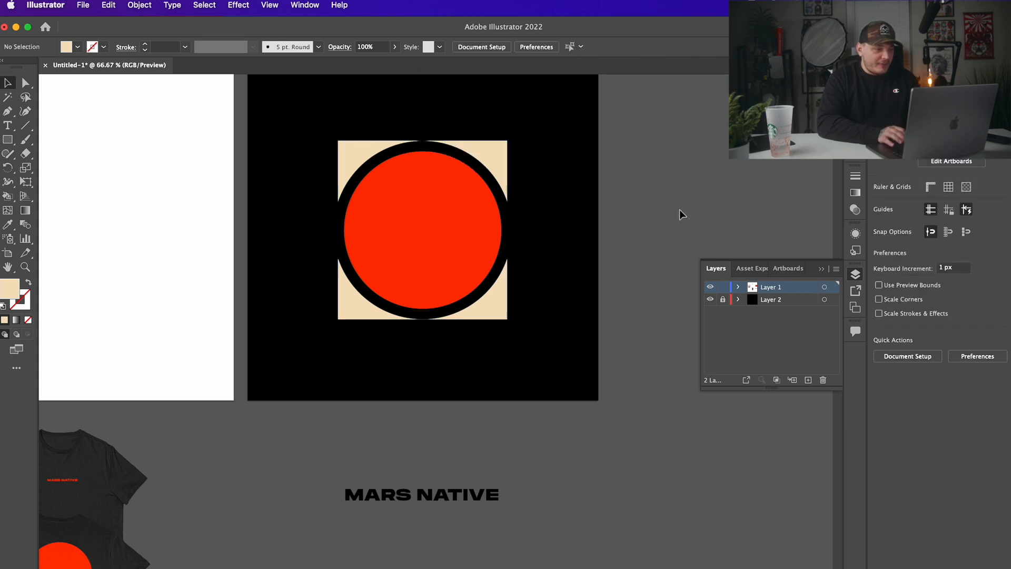
pyautogui.click(437, 221)
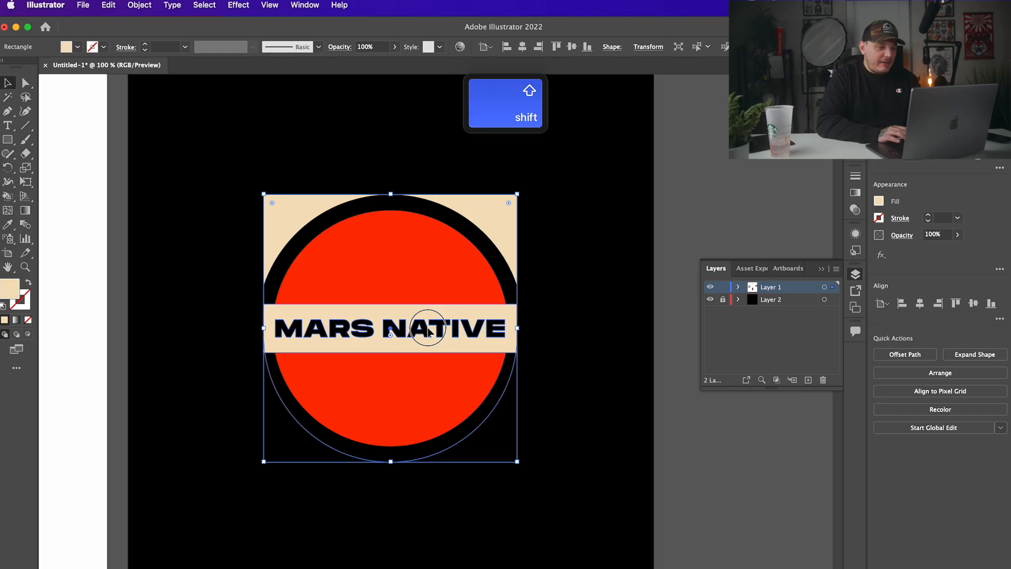
pyautogui.keyDown('shift'); pyautogui.click(424, 325); pyautogui.keyUp('shift')
pyautogui.moveTo(405, 329); pyautogui.dragTo(683, 183)
pyautogui.press('super+z')
pyautogui.press('super+z')
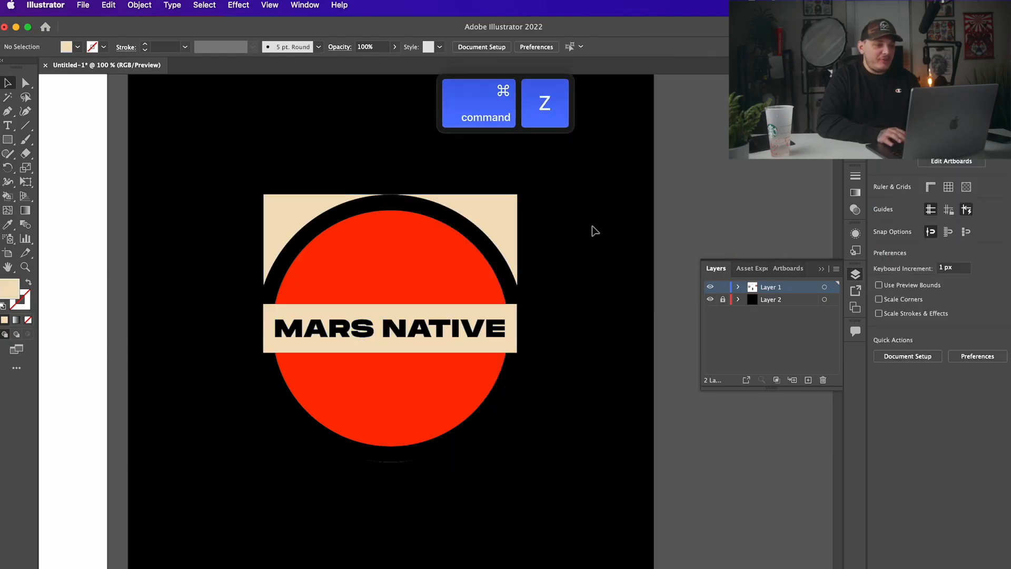
# Step: Group the MARS NATIVE badge, copy it to the artboard's upper-left corner, and scale the copy to about half size
pyautogui.moveTo(557, 183); pyautogui.dragTo(222, 522)
pyautogui.press('super+g')
pyautogui.moveTo(515, 332); pyautogui.dragTo(391, 177)
pyautogui.press('super+z')
pyautogui.moveTo(406, 315); pyautogui.dragTo(280, 198)
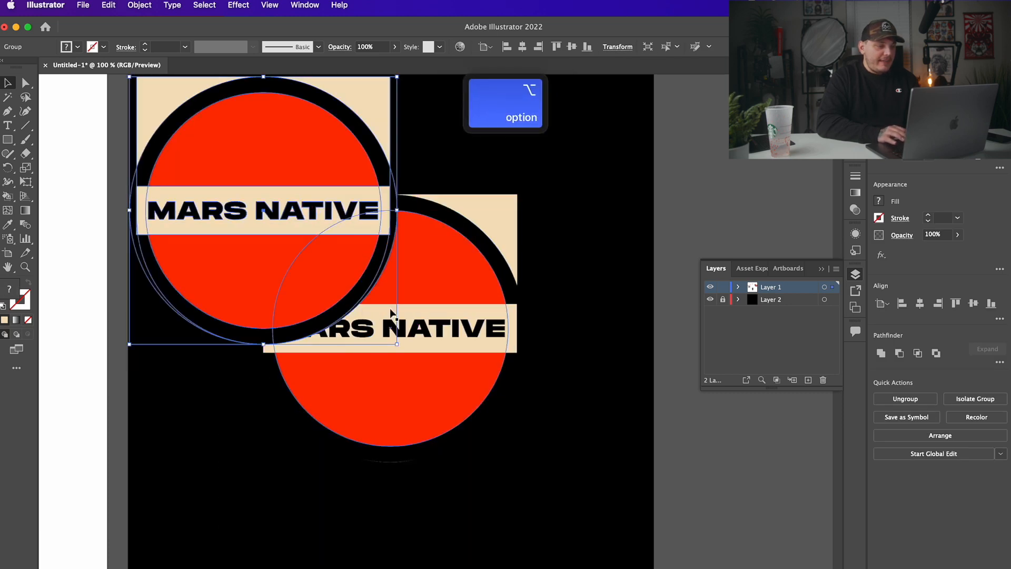
pyautogui.moveTo(398, 345); pyautogui.dragTo(289, 217)
# Step: In the large badge, set the MARS NATIVE band above the circle and square off the beige rectangle's rounded bottom corners
pyautogui.press('space')
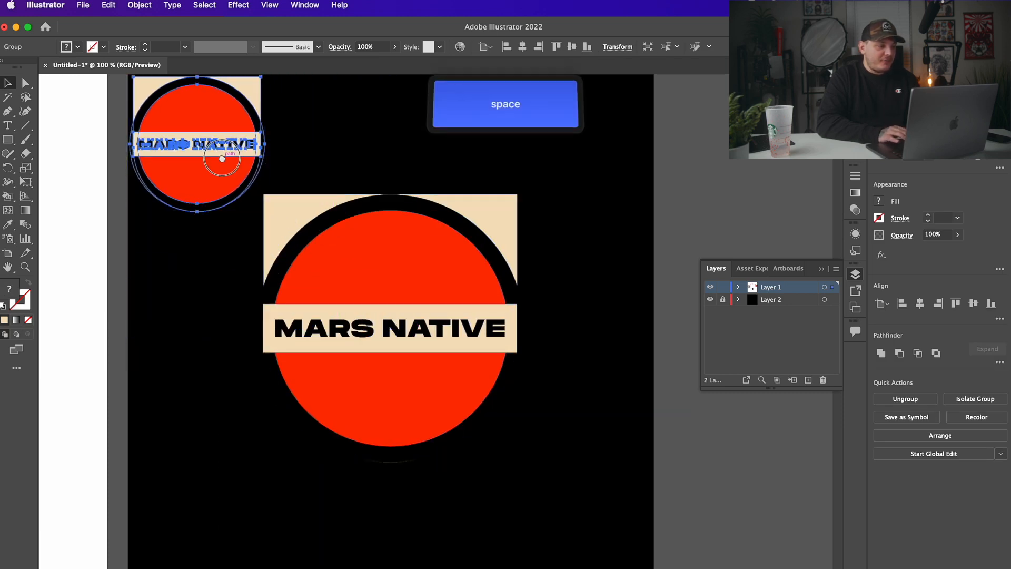
pyautogui.moveTo(224, 173); pyautogui.dragTo(235, 263)
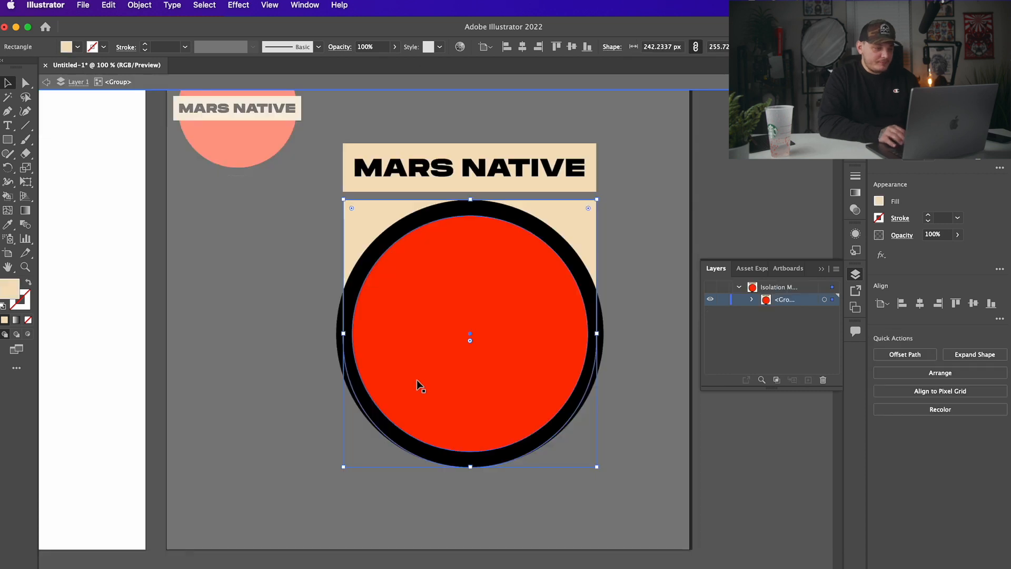
pyautogui.moveTo(416, 380); pyautogui.dragTo(373, 410)
pyautogui.doubleClick(709, 194)
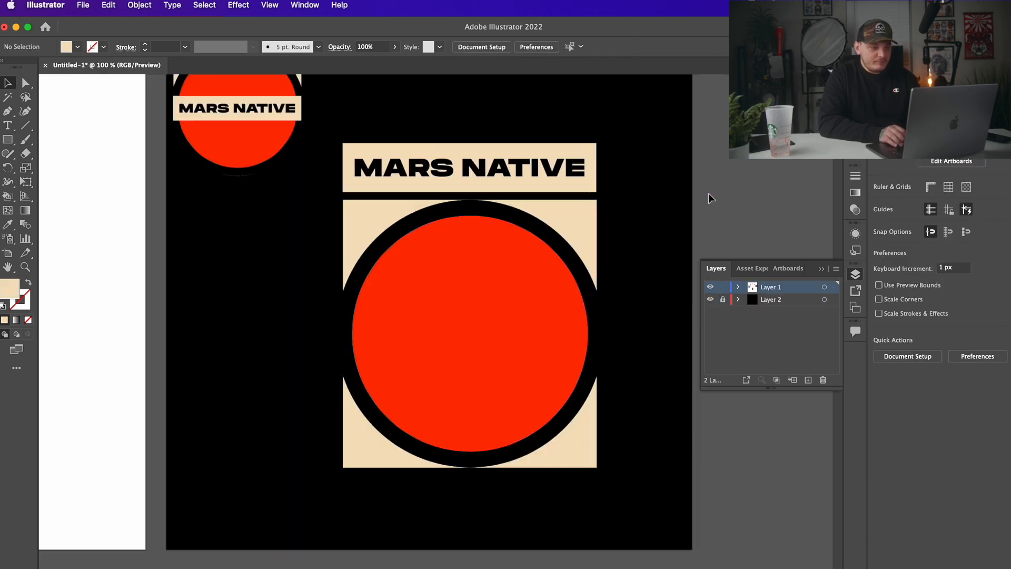
# Step: Scale down the badge with the band above its circle and place it beside the first small badge
pyautogui.press('space')
pyautogui.moveTo(709, 194); pyautogui.dragTo(706, 168)
pyautogui.click(495, 301)
pyautogui.click(686, 198)
pyautogui.press('z')
pyautogui.keyDown('alt'); pyautogui.click(579, 246); pyautogui.keyUp('alt')
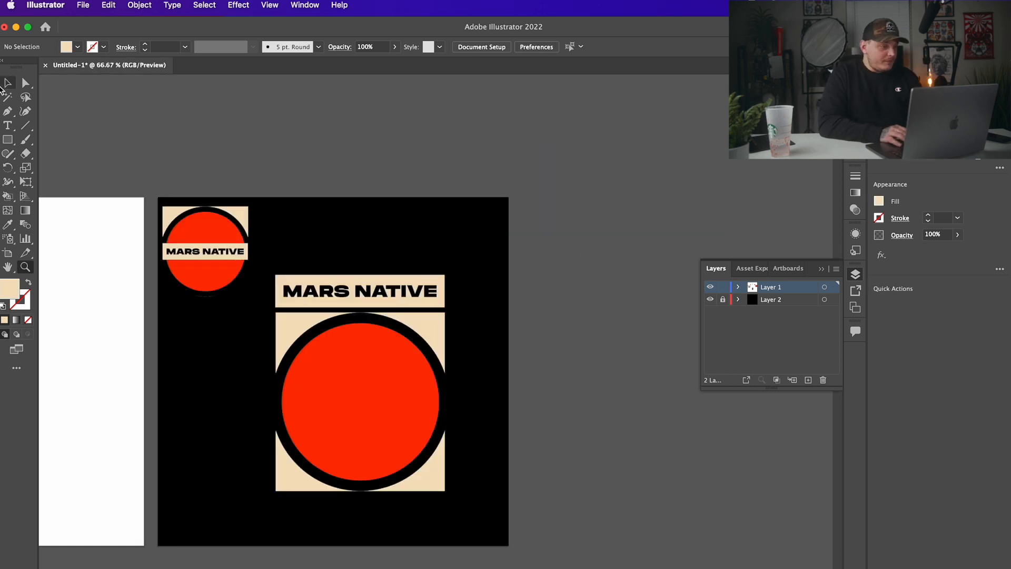
pyautogui.press('z')
pyautogui.click(338, 334)
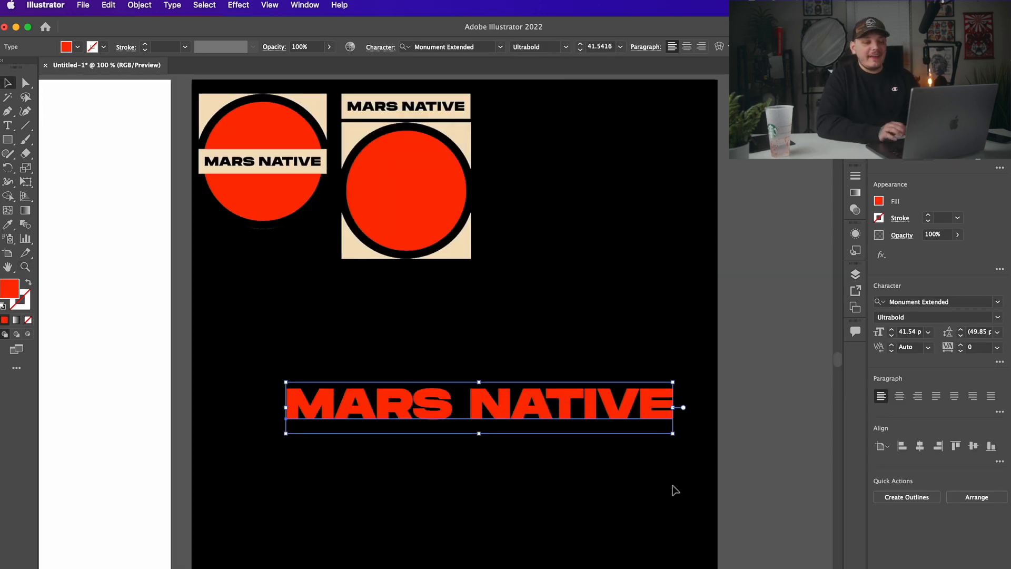
# Step: Move the large red MARS NATIVE text lower on the black artboard and copy the second badge's red circle beside it
pyautogui.moveTo(505, 404); pyautogui.dragTo(524, 433)
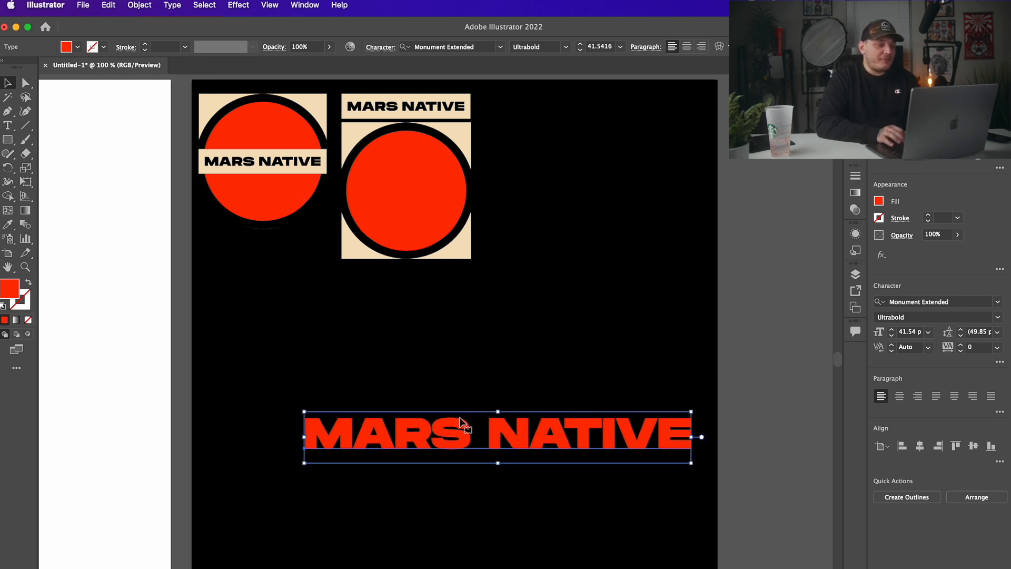
pyautogui.click(437, 384)
pyautogui.doubleClick(429, 191)
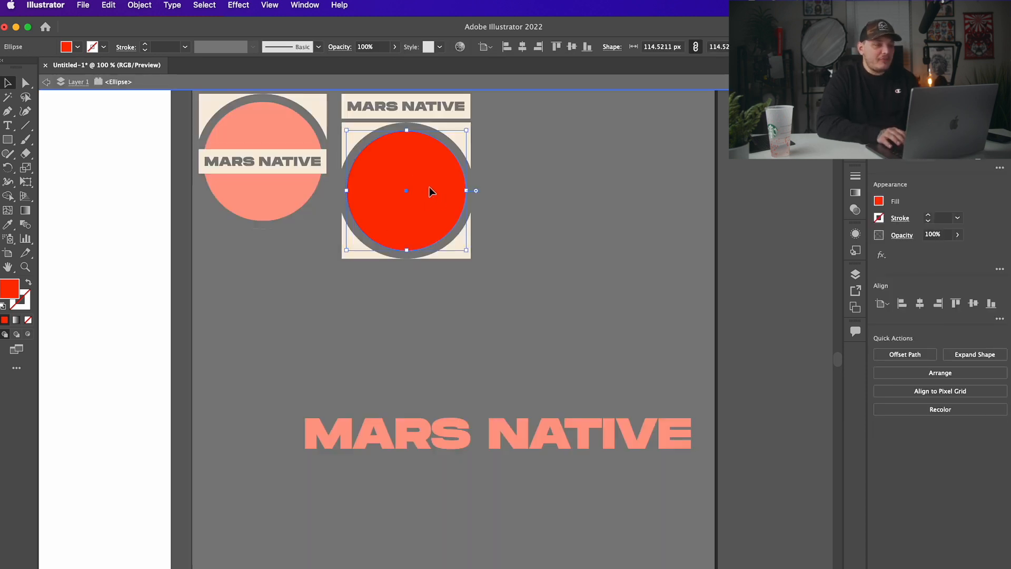
pyautogui.moveTo(444, 173); pyautogui.dragTo(265, 402)
pyautogui.doubleClick(311, 349)
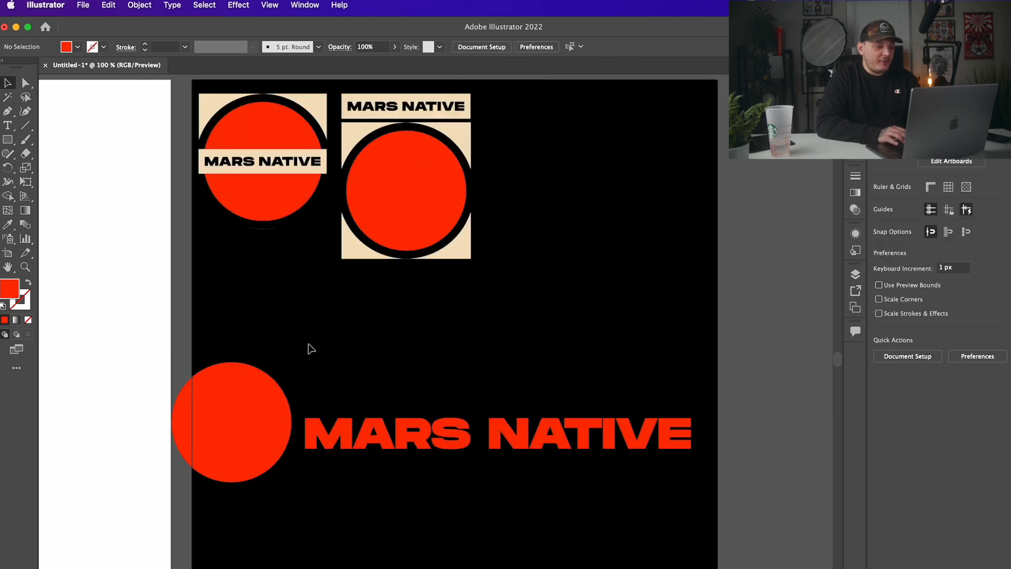
# Step: Scale the copied red circle down to about 33 px and position it just before the word MARS
pyautogui.click(263, 380)
pyautogui.moveTo(291, 362); pyautogui.dragTo(270, 429)
pyautogui.moveTo(276, 423); pyautogui.dragTo(277, 424)
# Step: Convert the large MARS NATIVE text to outlines and align it with the red circle on their vertical centres
pyautogui.click(336, 439)
pyautogui.press('super+shift+o')
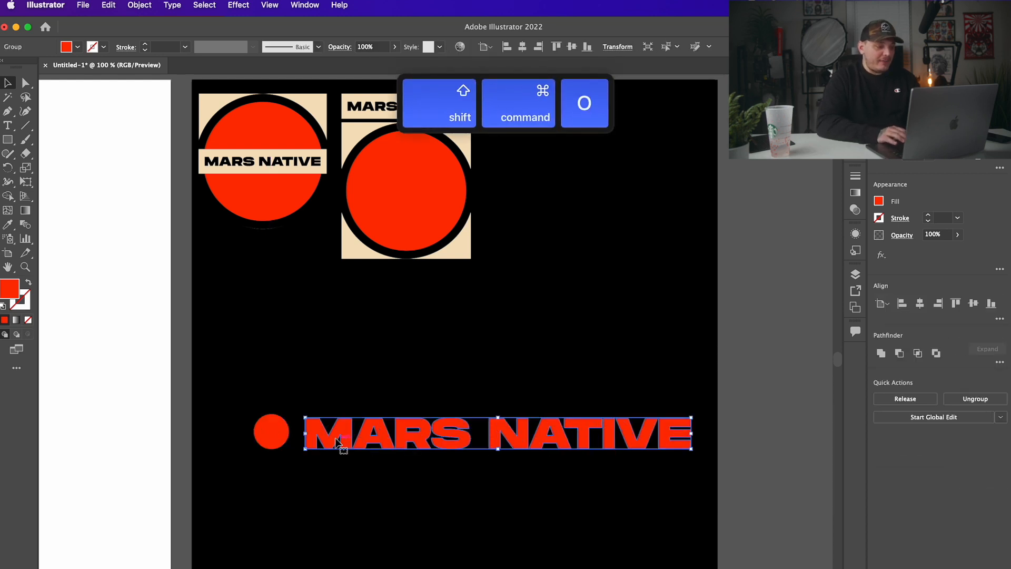
pyautogui.keyDown('shift'); pyautogui.click(272, 425); pyautogui.keyUp('shift')
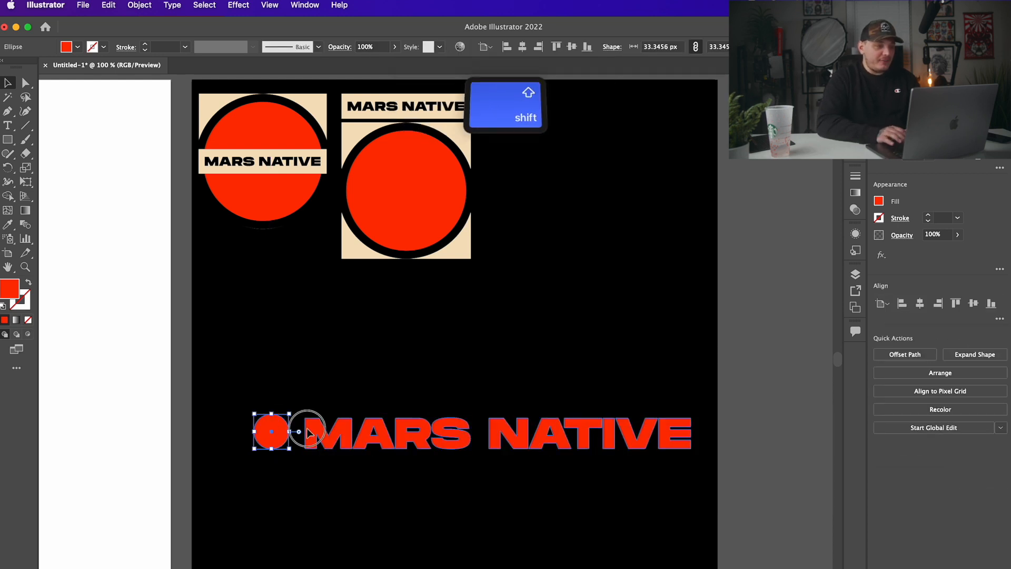
pyautogui.click(572, 47)
pyautogui.click(549, 256)
pyautogui.press('super+z')
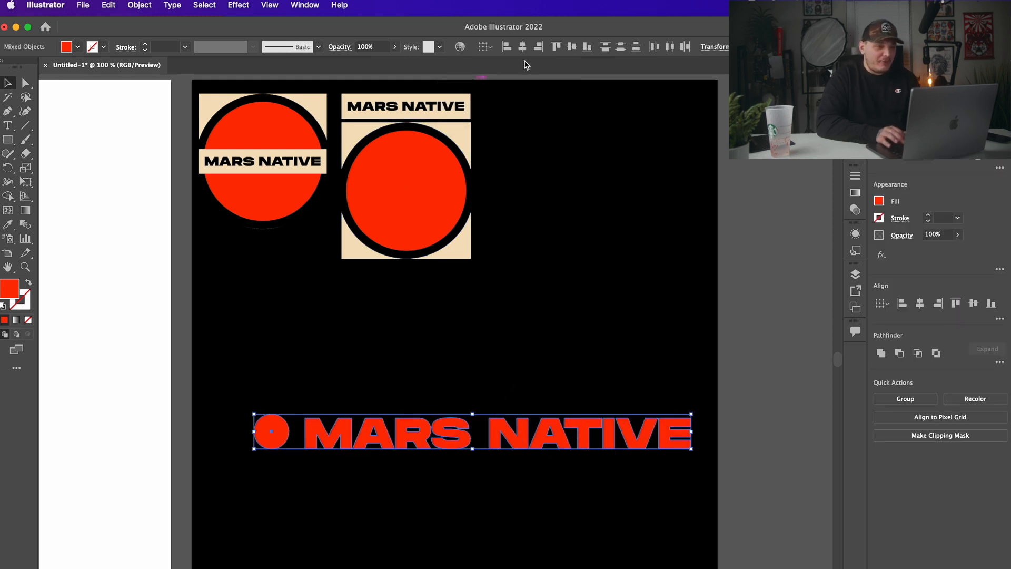
pyautogui.click(572, 48)
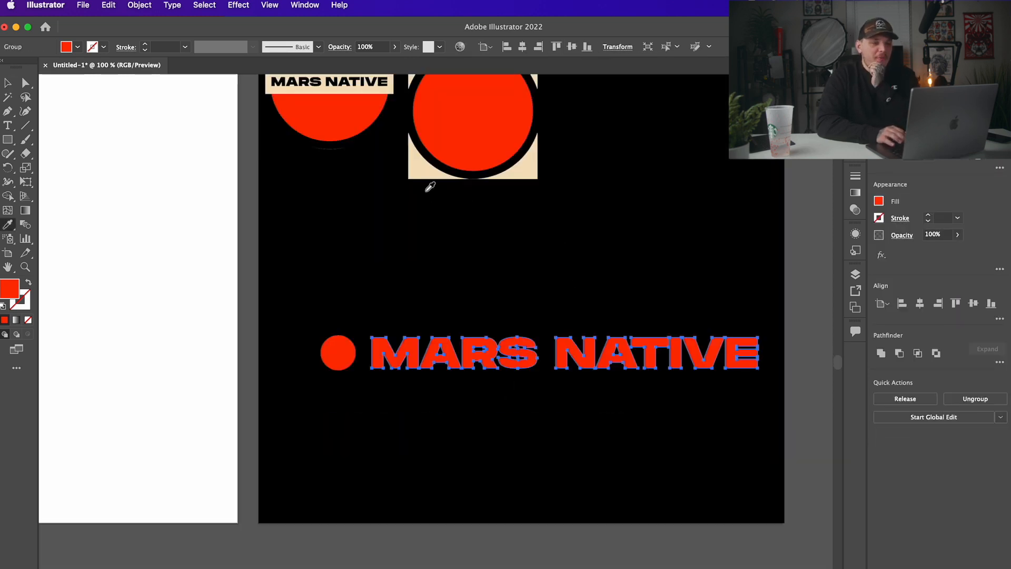
# Step: Fill the outlined MARS NATIVE lettering with the beige sampled from the second badge
pyautogui.click(426, 166)
pyautogui.click(8, 83)
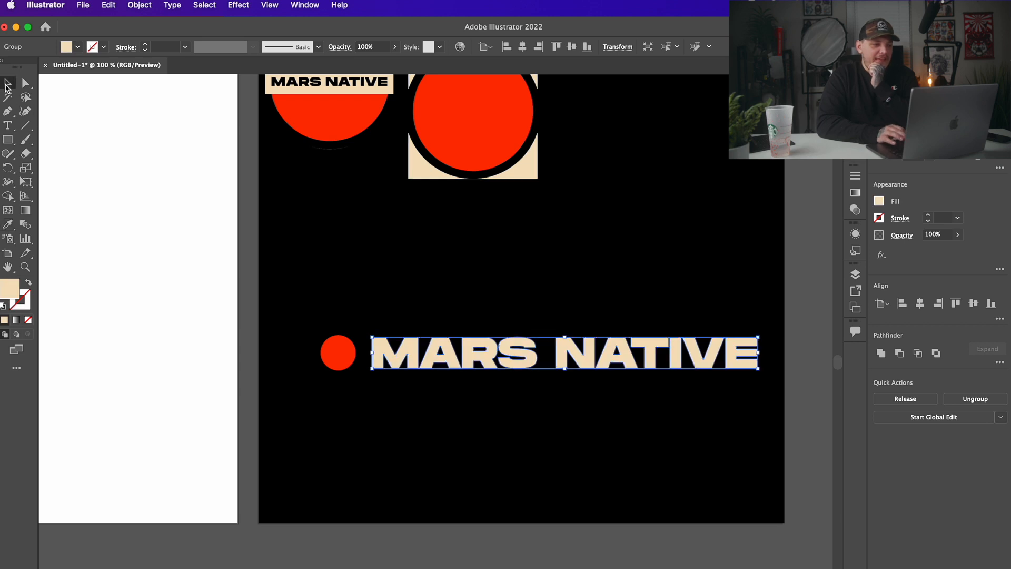
pyautogui.click(377, 322)
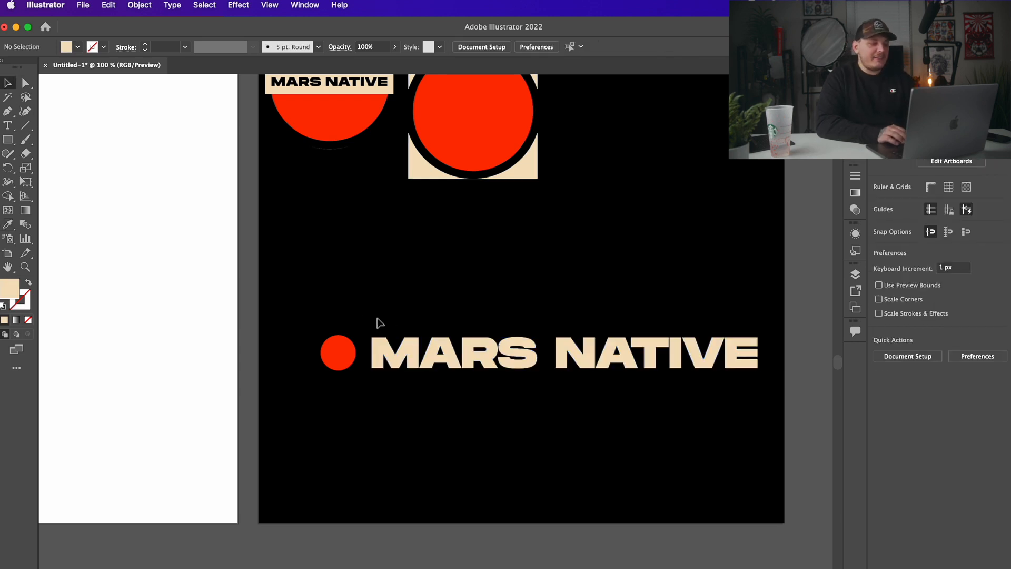
# Step: Move the red circle to the end of the lettering, just after the final E of NATIVE
pyautogui.doubleClick(341, 362)
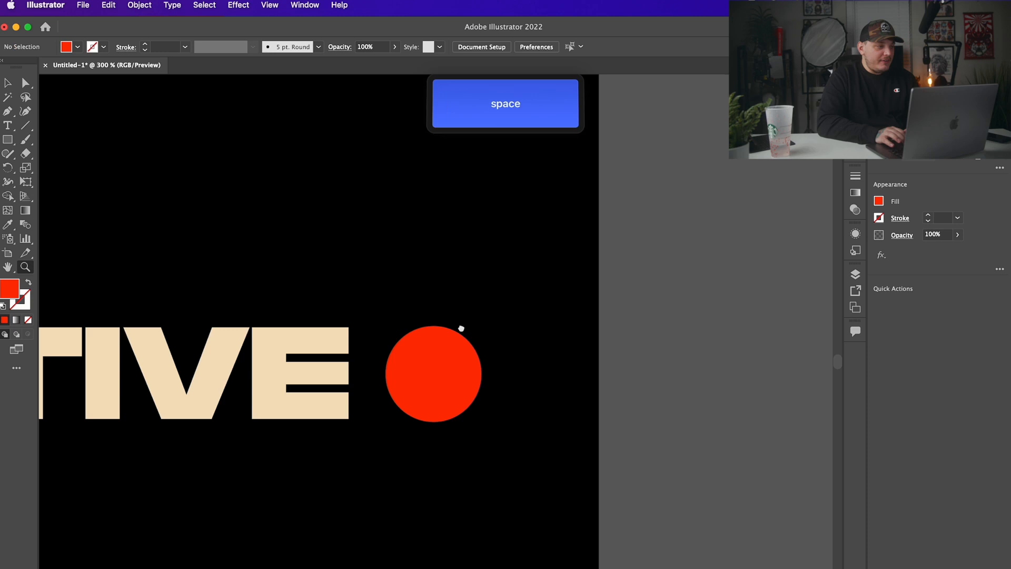
pyautogui.moveTo(460, 329); pyautogui.dragTo(518, 261)
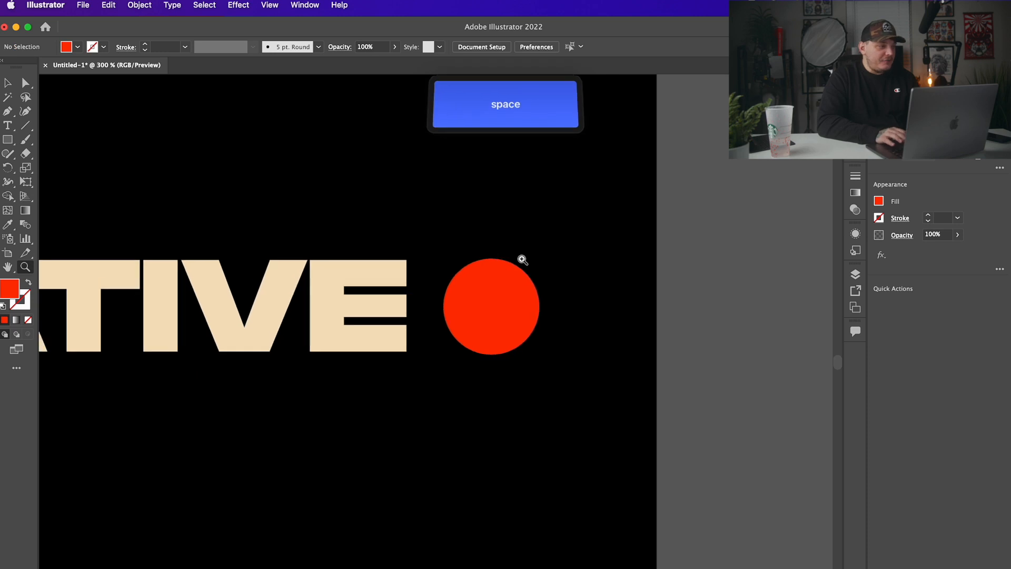
# Step: Extend the top and bottom arms of the final E toward the red circle and place the circle over their ends
pyautogui.press('a')
pyautogui.click(409, 263)
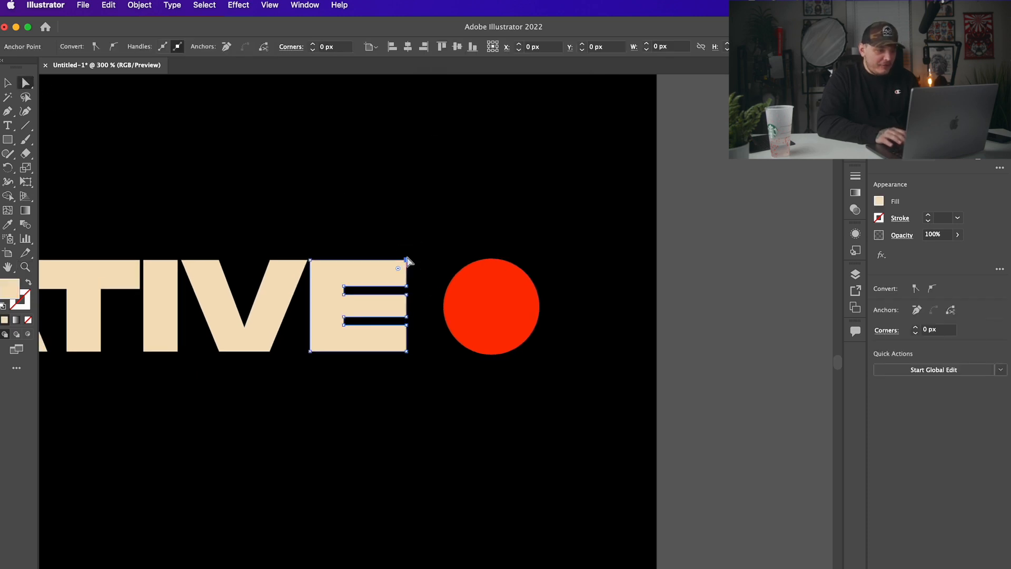
pyautogui.moveTo(404, 289); pyautogui.dragTo(466, 286)
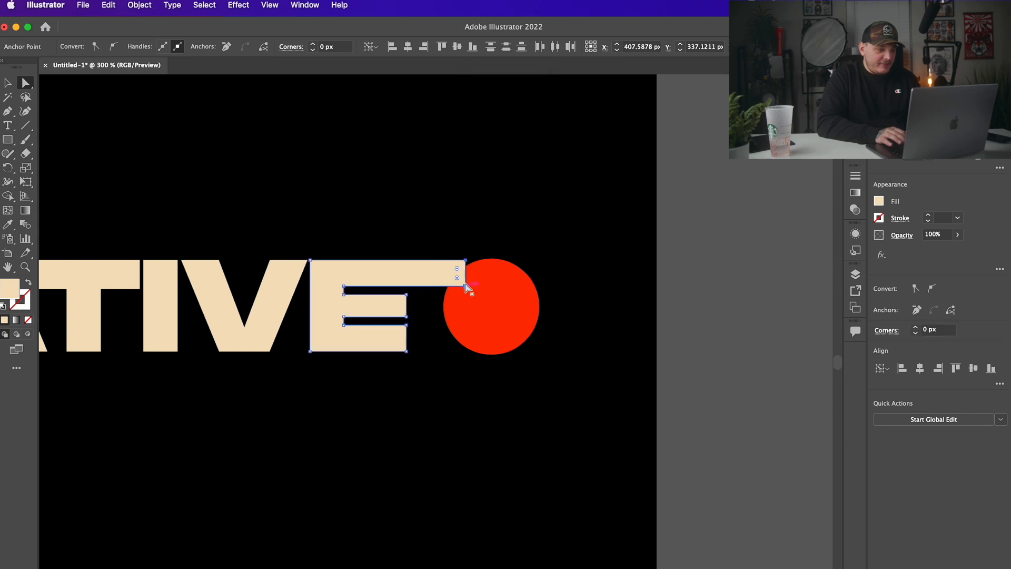
pyautogui.moveTo(407, 351); pyautogui.dragTo(465, 352)
pyautogui.press('shift+super+v')
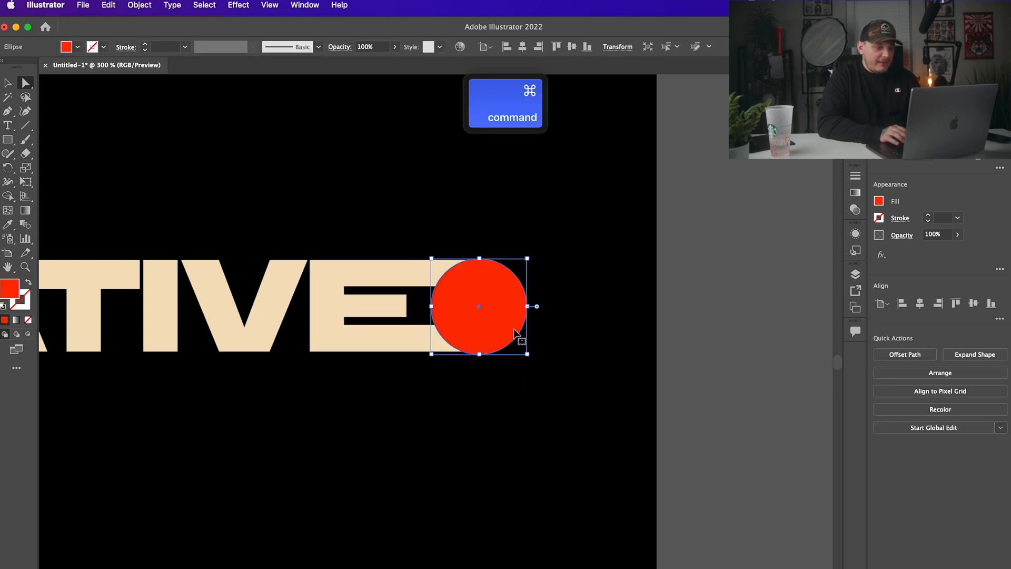
# Step: Place a slightly enlarged copy of the red circle behind the original and fill it with the background's black
pyautogui.moveTo(527, 259); pyautogui.dragTo(547, 252)
pyautogui.press('super+bracketleft')
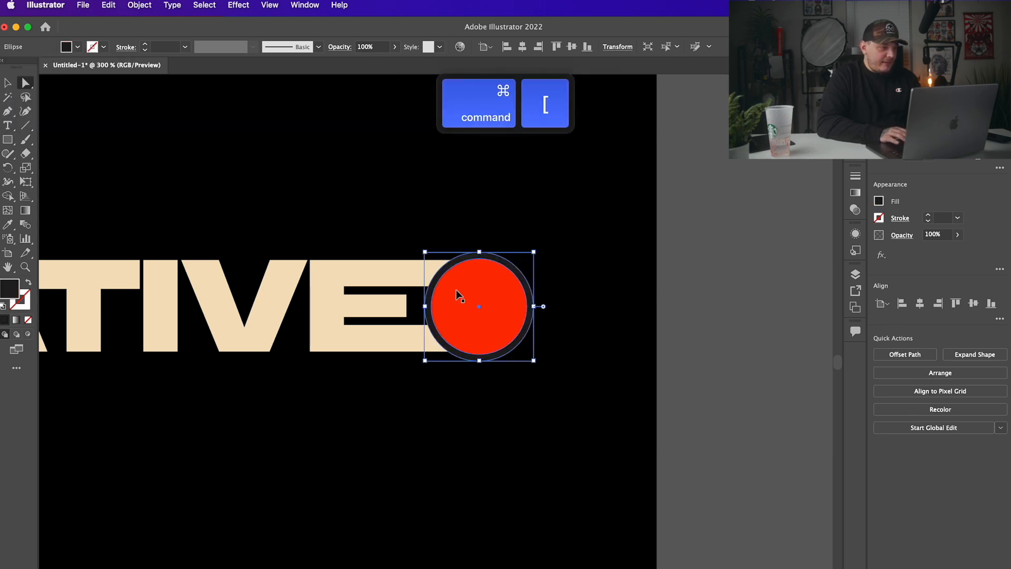
pyautogui.click(9, 231)
pyautogui.click(253, 216)
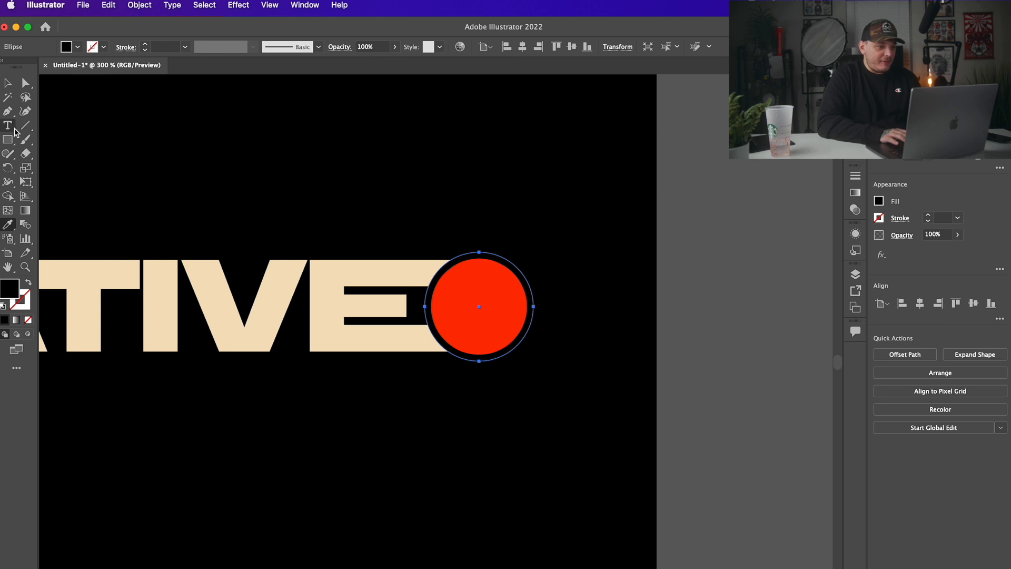
pyautogui.press('v')
pyautogui.click(298, 157)
# Step: In the stacked MARS NATIVE version, shorten the final E's arms so they end flush with the red circle's outer edge
pyautogui.press('z')
pyautogui.keyDown('alt'); pyautogui.click(545, 324); pyautogui.keyUp('alt')
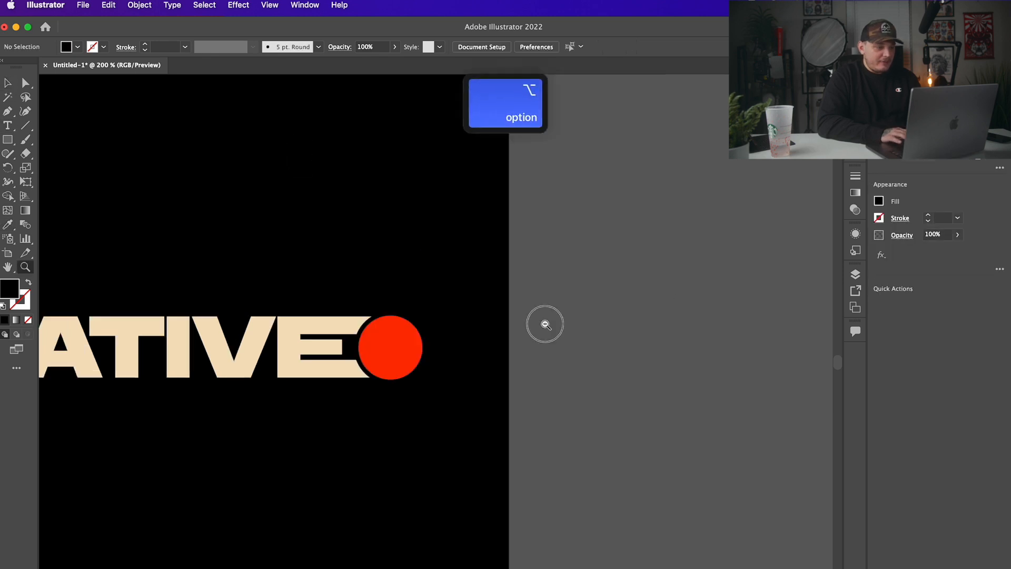
pyautogui.keyDown('alt'); pyautogui.click(545, 323); pyautogui.keyUp('alt')
pyautogui.moveTo(405, 368); pyautogui.dragTo(792, 327)
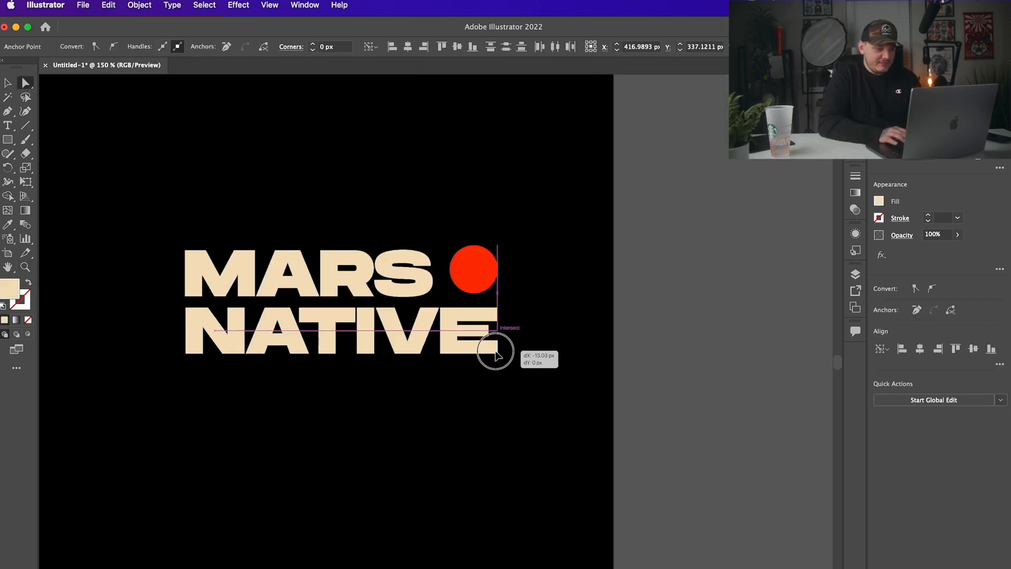
pyautogui.moveTo(495, 354)
pyautogui.mouseDown()
pyautogui.moveTo(479, 348)
pyautogui.moveTo(498, 353)
pyautogui.mouseUp()
pyautogui.click(547, 326)
pyautogui.press('v')
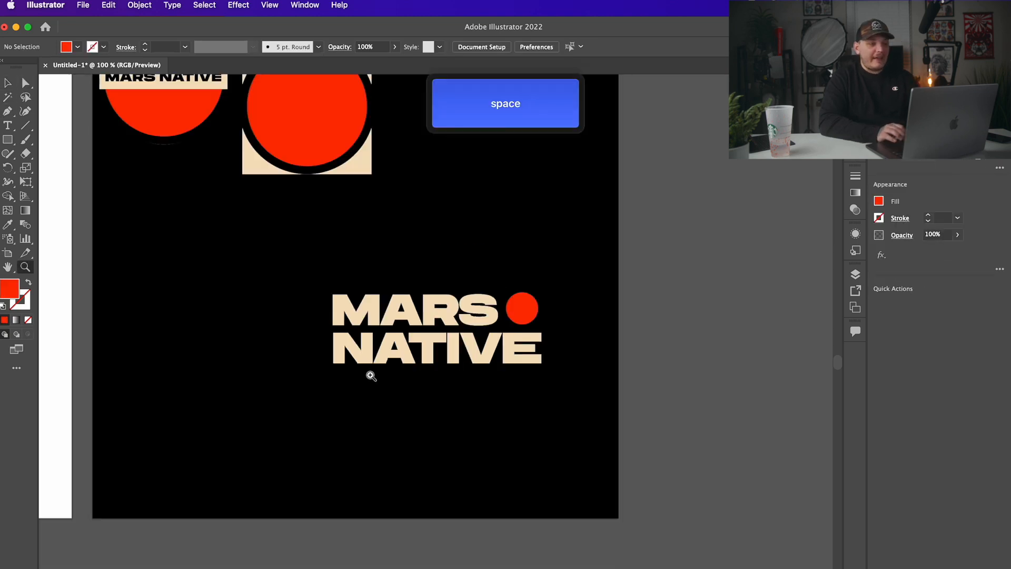
# Step: Draw a rectangle around the stacked MARS NATIVE lettering and circle, with a 1 pt red stroke and no fill
pyautogui.click(370, 374)
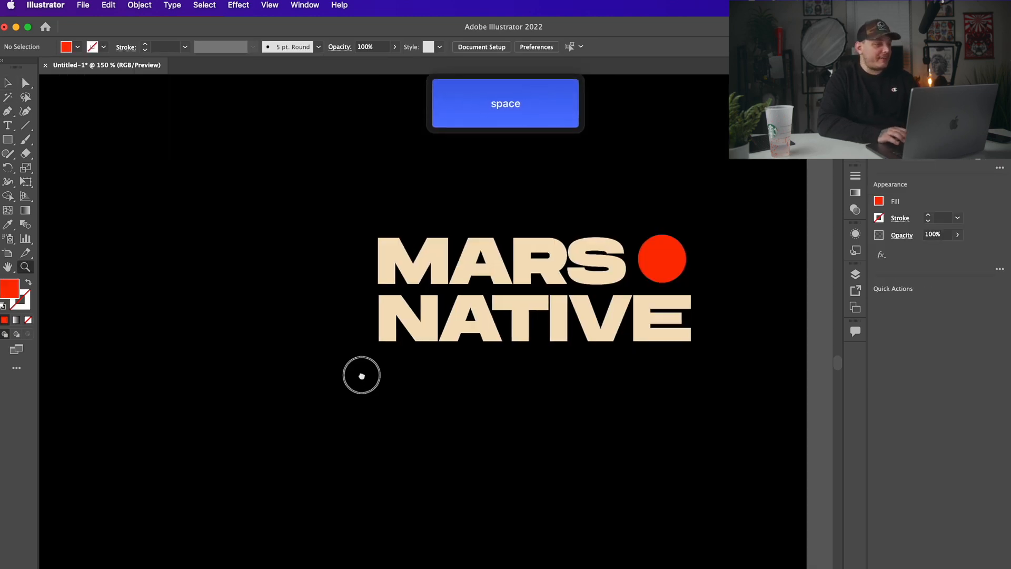
pyautogui.moveTo(361, 374); pyautogui.dragTo(239, 379)
pyautogui.click(7, 140)
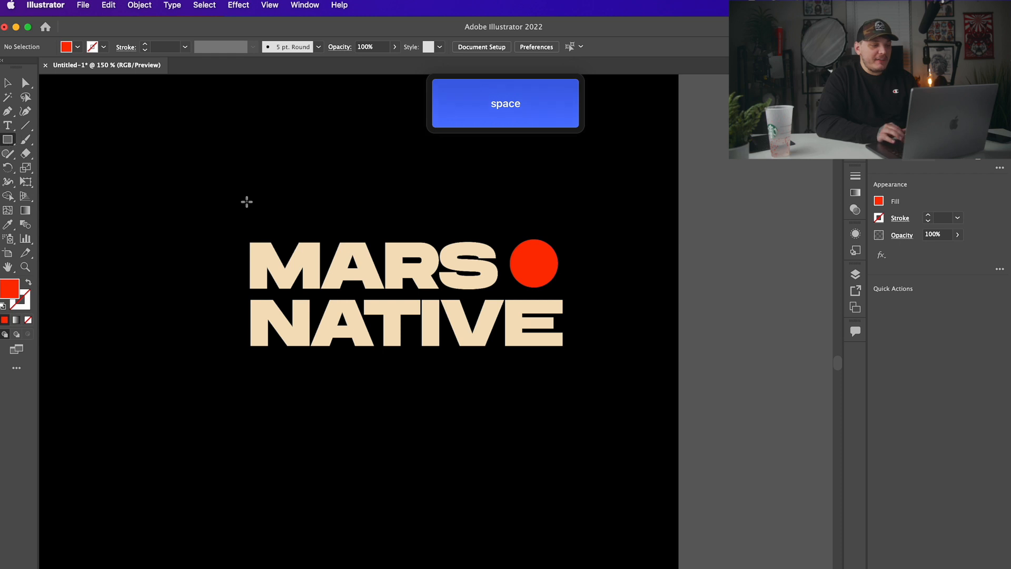
pyautogui.moveTo(232, 213)
pyautogui.mouseDown()
pyautogui.moveTo(632, 404)
pyautogui.moveTo(529, 364)
pyautogui.moveTo(585, 362)
pyautogui.mouseUp()
pyautogui.hotkey('shift', 'x')
pyautogui.click(16, 94)
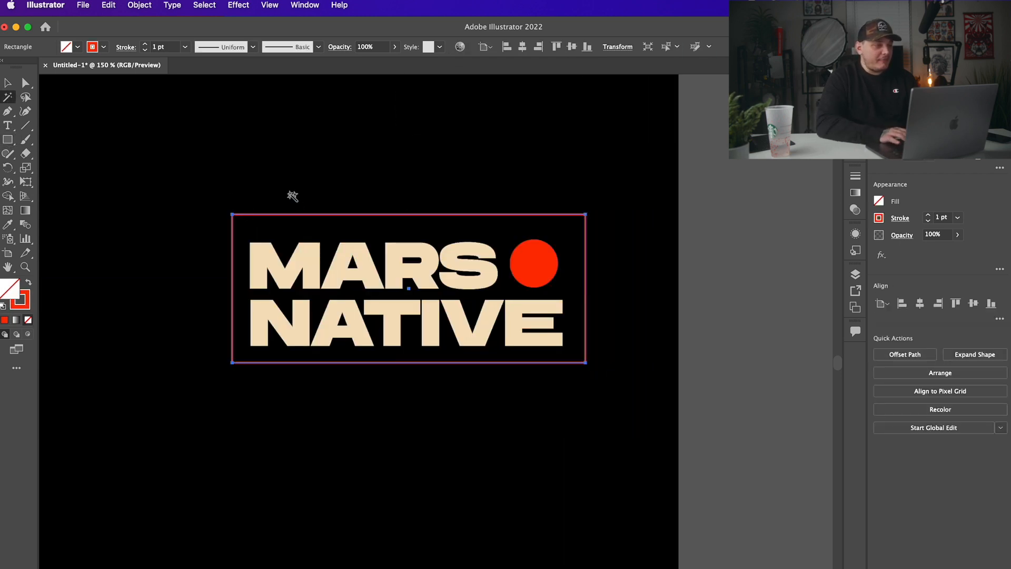
pyautogui.click(8, 84)
pyautogui.click(203, 196)
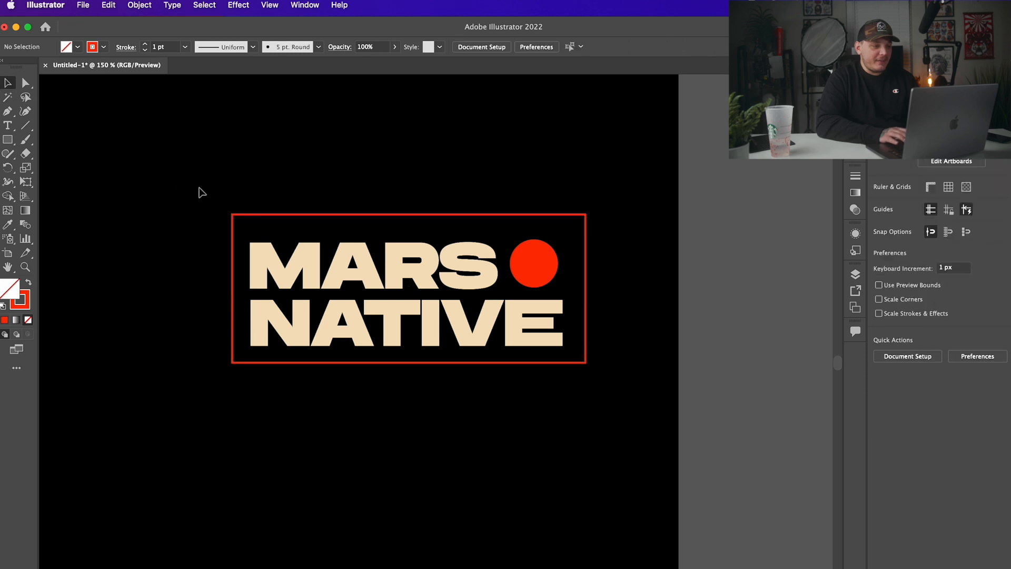
pyautogui.click(294, 266)
pyautogui.keyDown('shift'); pyautogui.click(332, 319); pyautogui.keyUp('shift')
pyautogui.keyDown('shift'); pyautogui.click(517, 308); pyautogui.keyUp('shift')
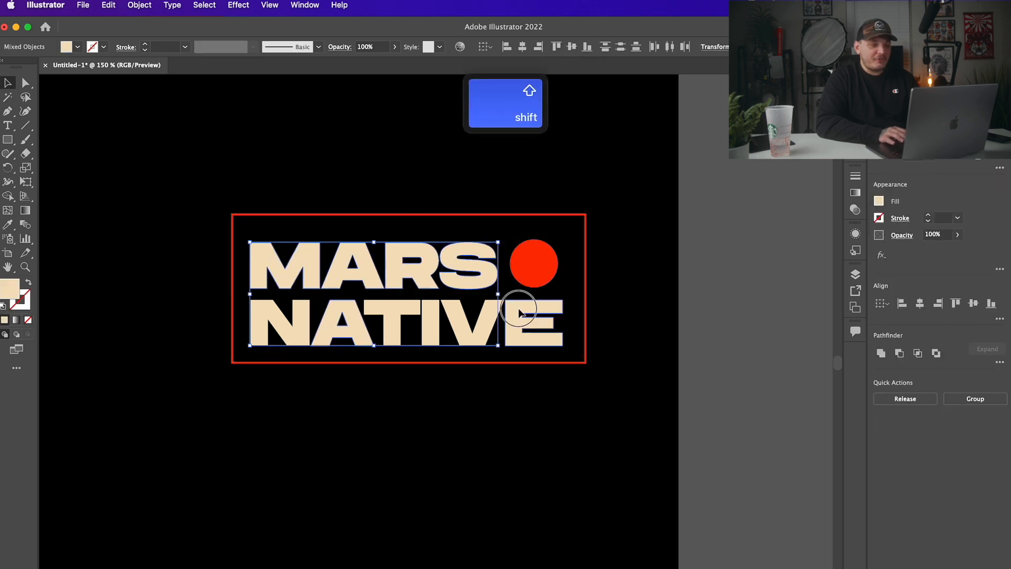
pyautogui.keyDown('shift'); pyautogui.click(533, 265); pyautogui.keyUp('shift')
pyautogui.press('super+z')
# Step: Move the red frame below the lettering, and group the stacked MARS NATIVE letters with the red circle
pyautogui.moveTo(547, 217); pyautogui.dragTo(547, 441)
pyautogui.moveTo(198, 226); pyautogui.dragTo(594, 371)
pyautogui.press('super+g')
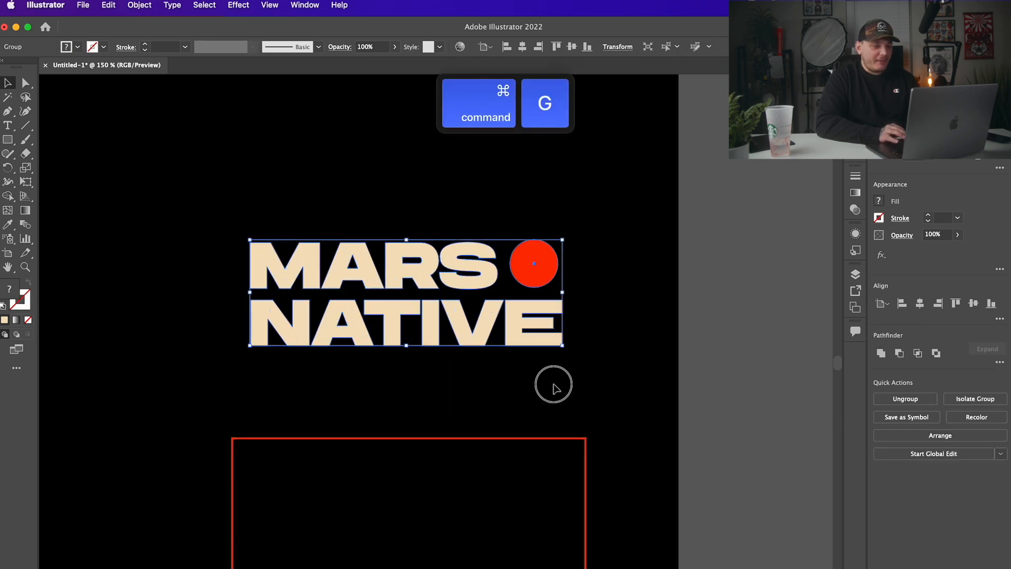
# Step: Return the red frame around the MARS NATIVE group and align both on their horizontal and vertical centres
pyautogui.click(531, 422)
pyautogui.moveTo(521, 438); pyautogui.dragTo(479, 234)
pyautogui.moveTo(191, 181); pyautogui.dragTo(659, 409)
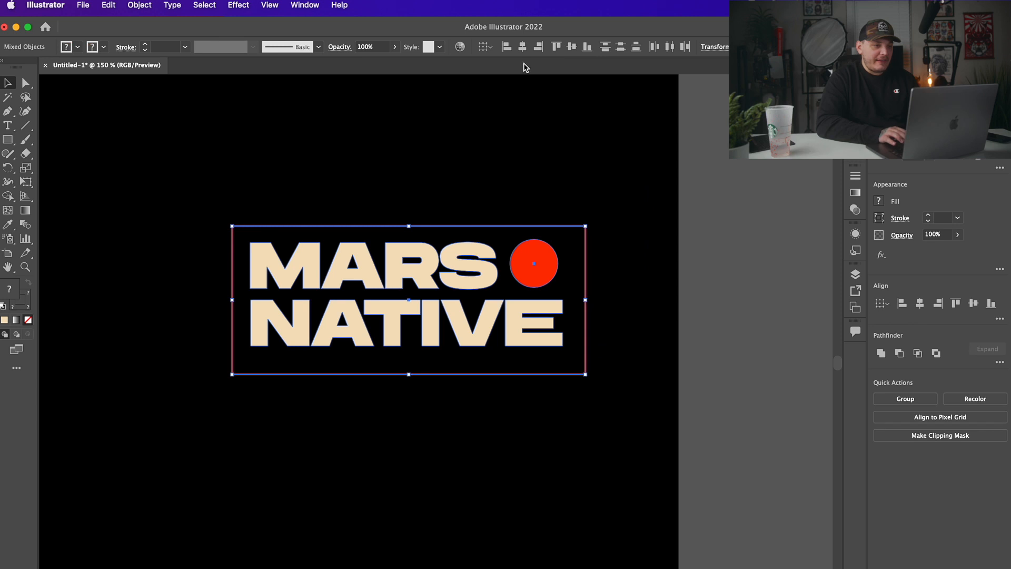
pyautogui.click(523, 49)
pyautogui.click(572, 49)
# Step: Round all four corners of the red frame generously and equally
pyautogui.press('a')
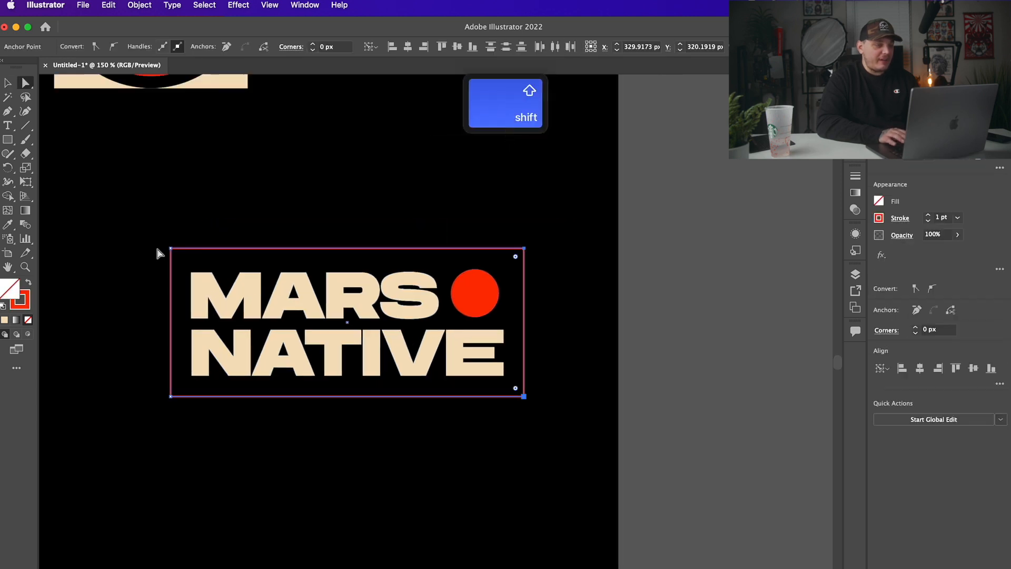
pyautogui.keyDown('shift'); pyautogui.click(170, 249); pyautogui.keyUp('shift')
pyautogui.keyDown('shift'); pyautogui.click(170, 396); pyautogui.keyUp('shift')
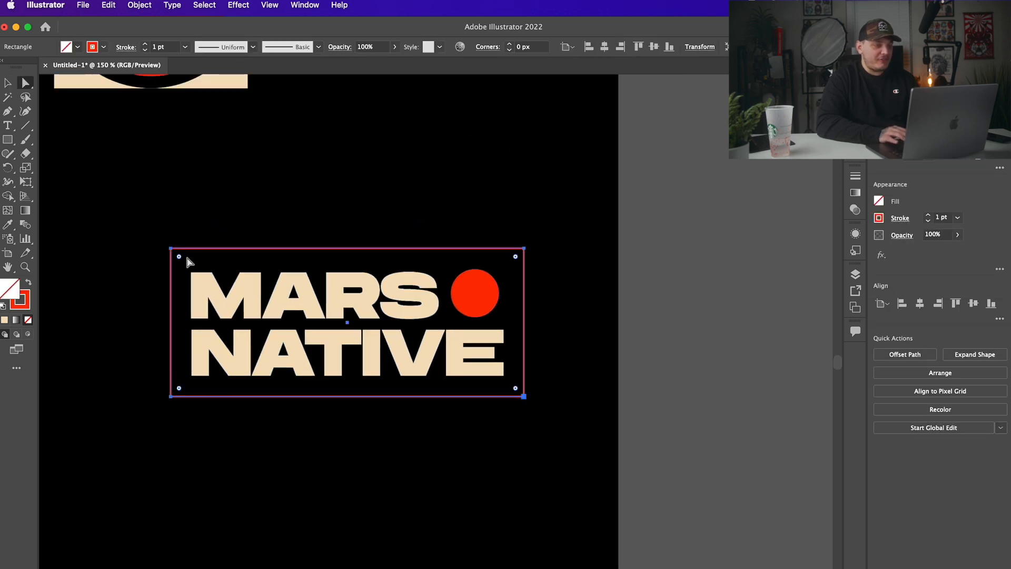
pyautogui.moveTo(180, 257); pyautogui.dragTo(228, 274)
pyautogui.click(242, 188)
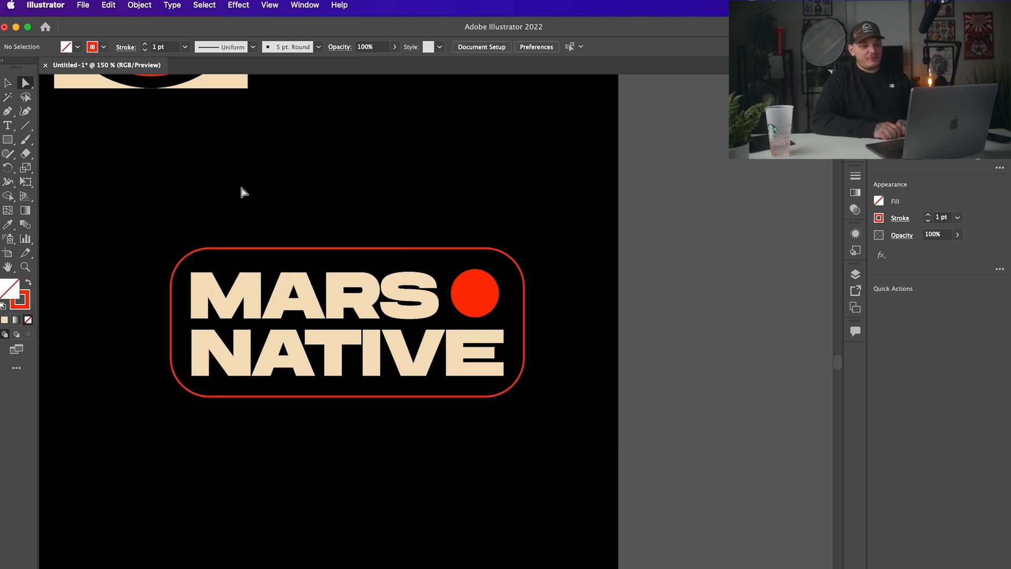
# Step: Set the rounded red frame's stroke weight to 4 pt
pyautogui.click(8, 83)
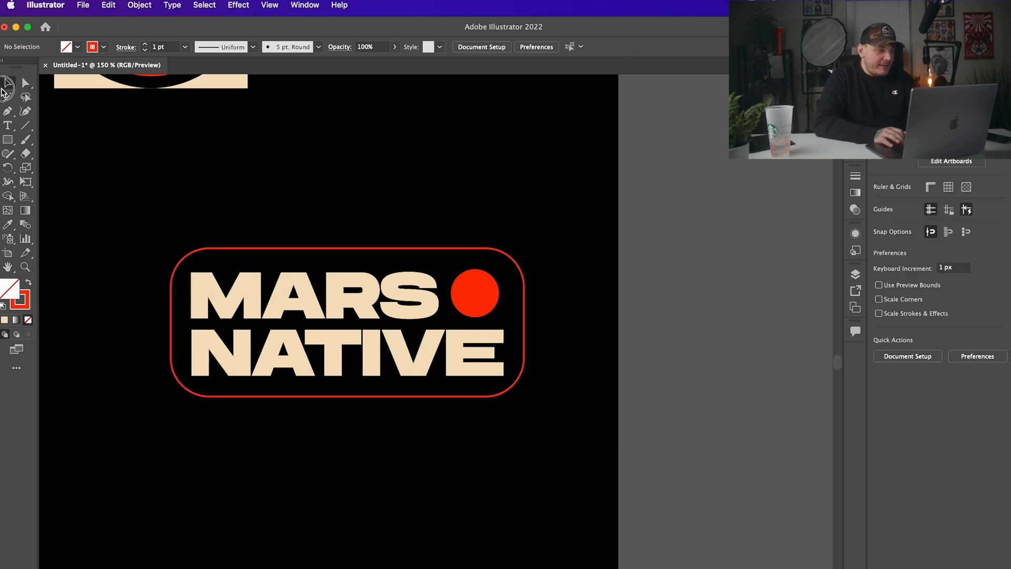
pyautogui.click(240, 248)
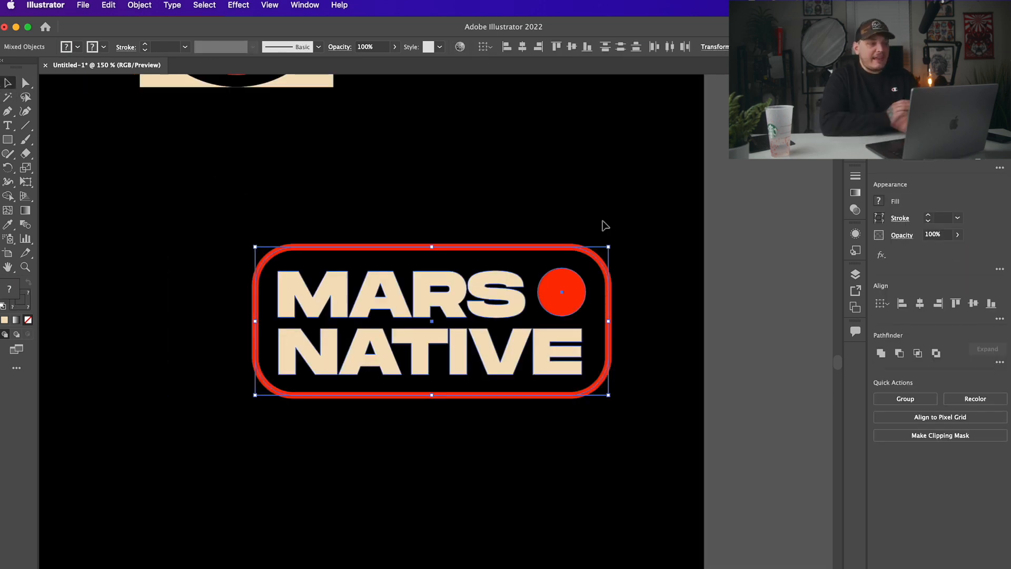
pyautogui.click(605, 224)
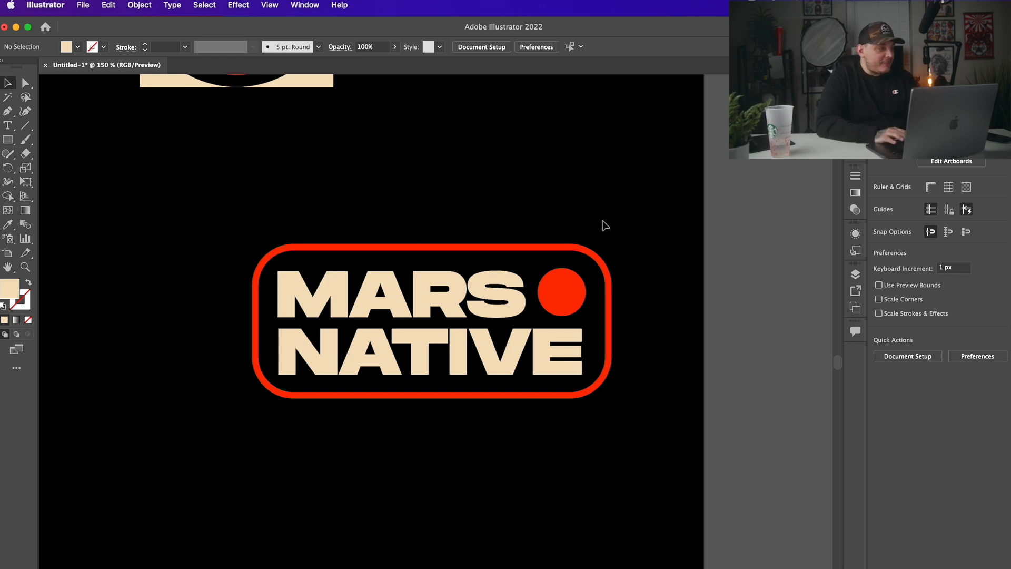
# Step: Slightly round the corners of the MARS NATIVE letters inside the red frame
pyautogui.click(30, 84)
pyautogui.click(341, 281)
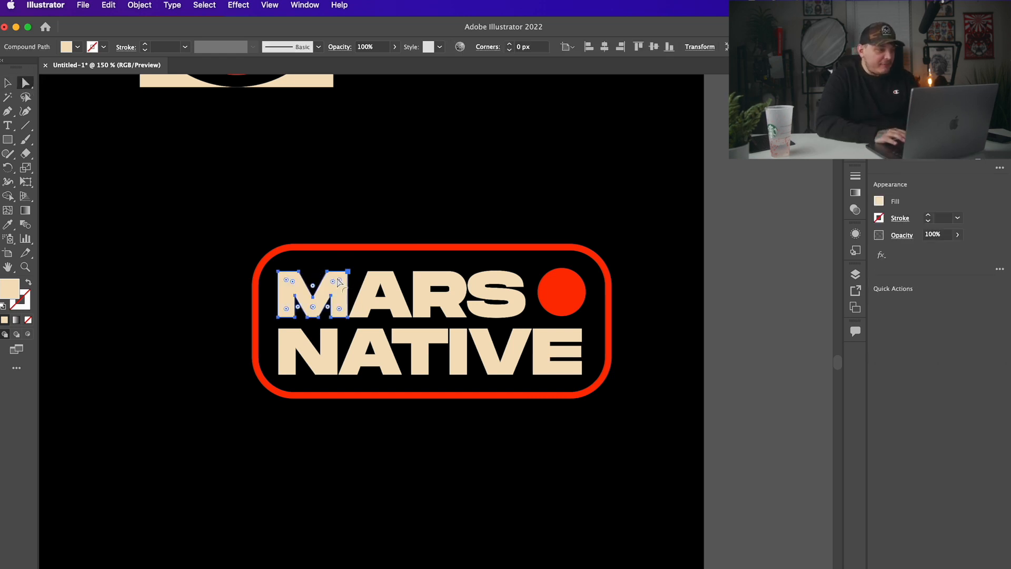
pyautogui.click(8, 82)
pyautogui.click(370, 279)
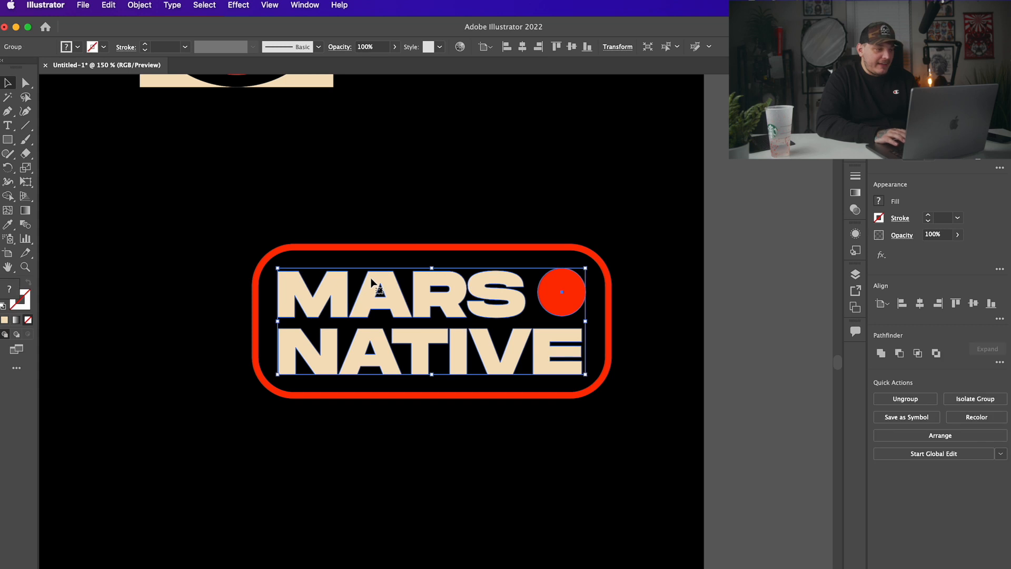
pyautogui.click(25, 84)
# Step: Switch to Photoshop and paste the copied artwork as a Smart Object at the front T-shirt mockup's Vector Smart Object layer
pyautogui.click(689, 287)
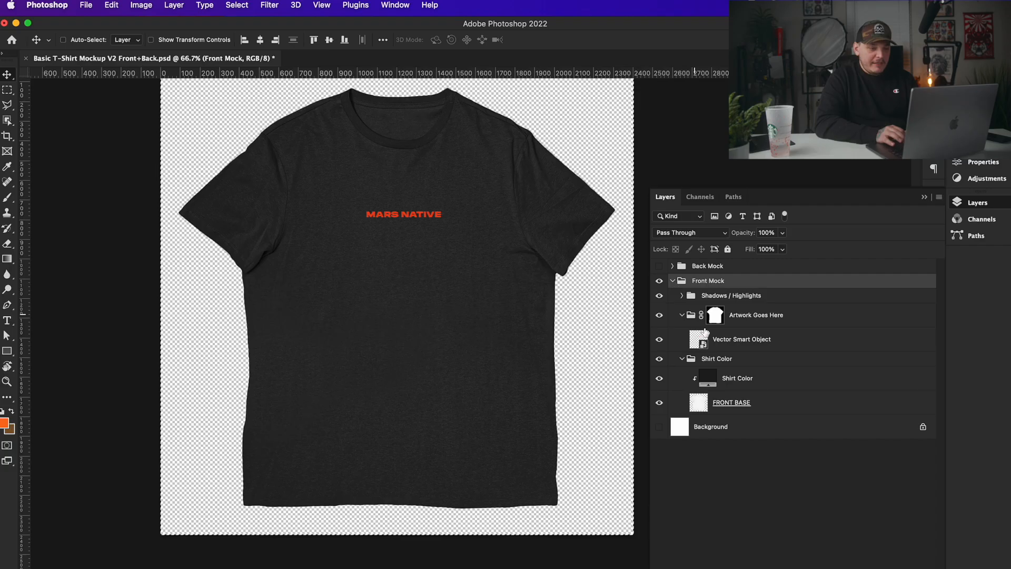
pyautogui.click(756, 338)
pyautogui.press('super+v')
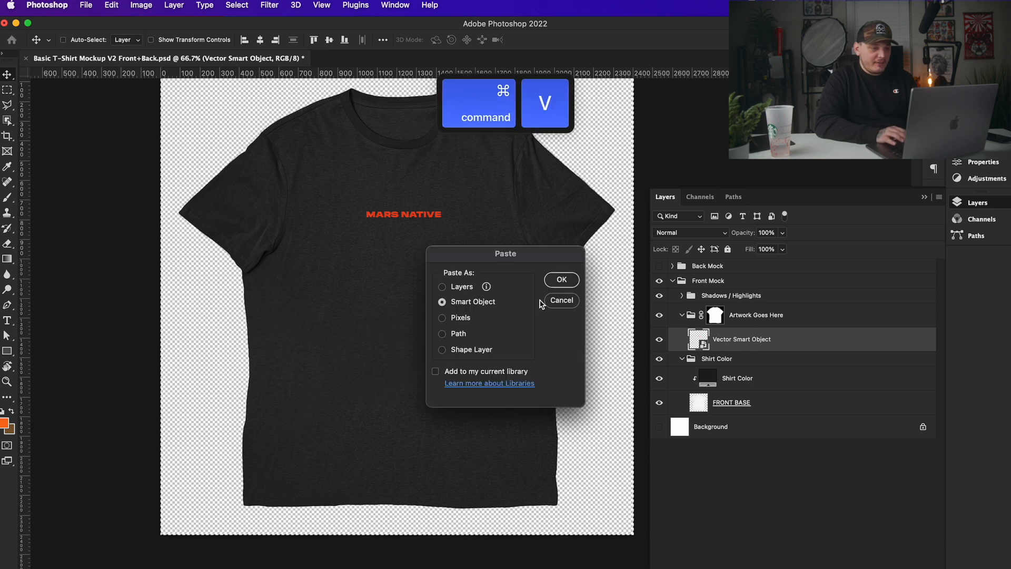
pyautogui.click(561, 279)
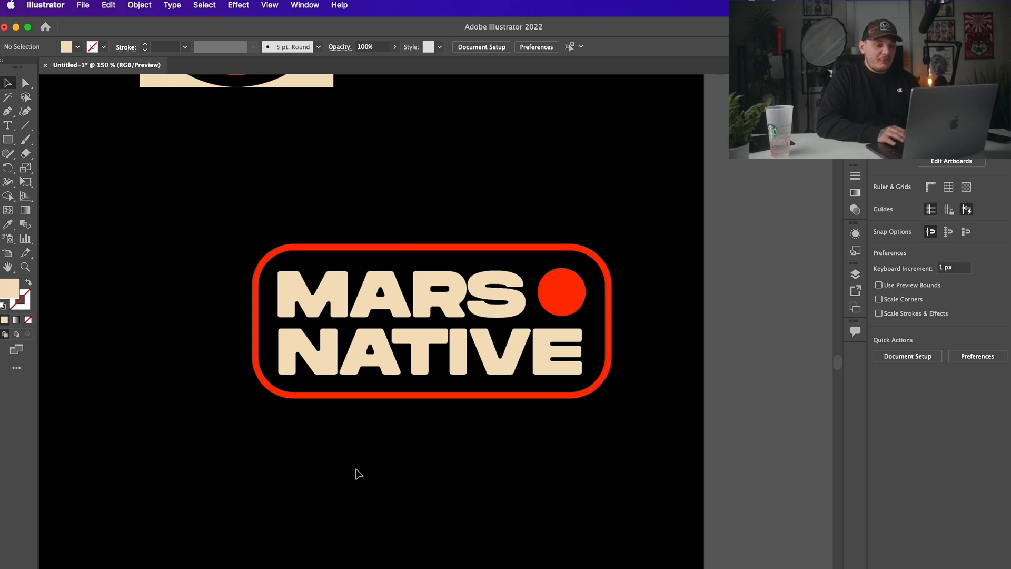
# Step: In Illustrator, group the MARS NATIVE lettering with its rounded frame and move the badge up beneath the earlier badges
pyautogui.moveTo(240, 215); pyautogui.dragTo(614, 460)
pyautogui.press('super+g')
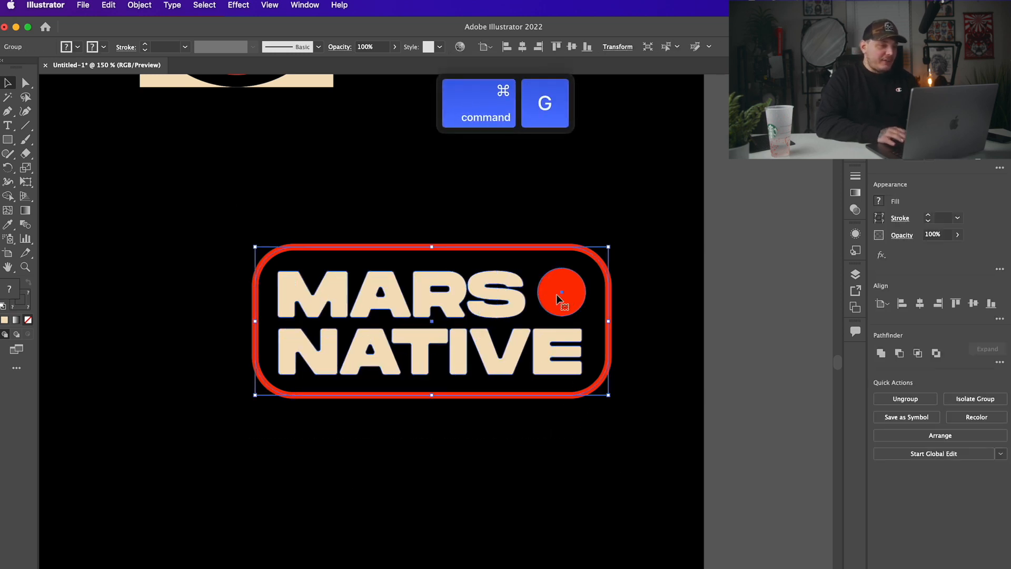
pyautogui.moveTo(560, 289); pyautogui.dragTo(356, 159)
pyautogui.click(494, 256)
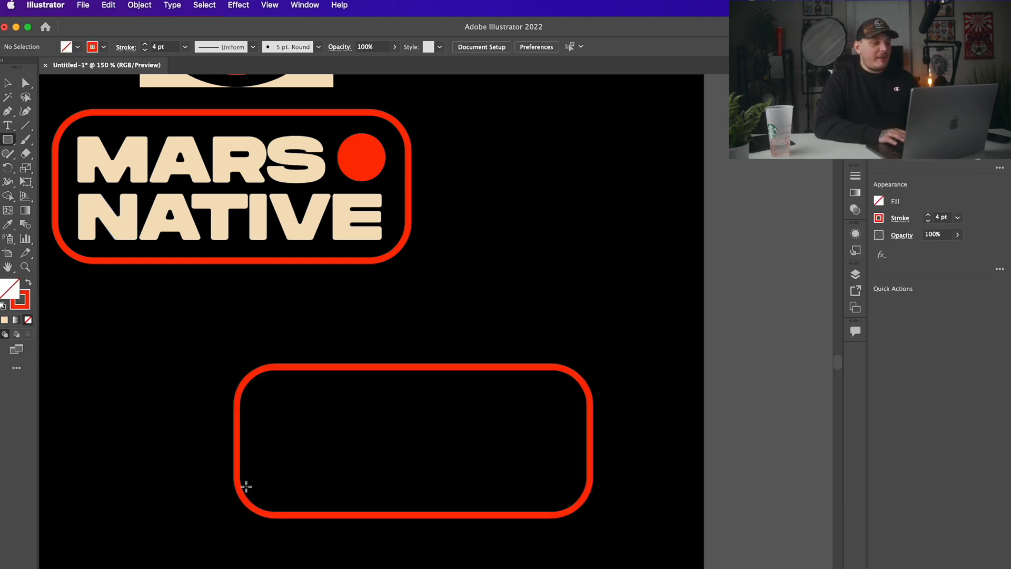
# Step: Draw a bar about 318 px wide across the empty rounded frame's lower part and fill it with the circle's red, without stroke
pyautogui.press('space')
pyautogui.moveTo(242, 490); pyautogui.dragTo(242, 417)
pyautogui.moveTo(175, 393); pyautogui.dragTo(678, 465)
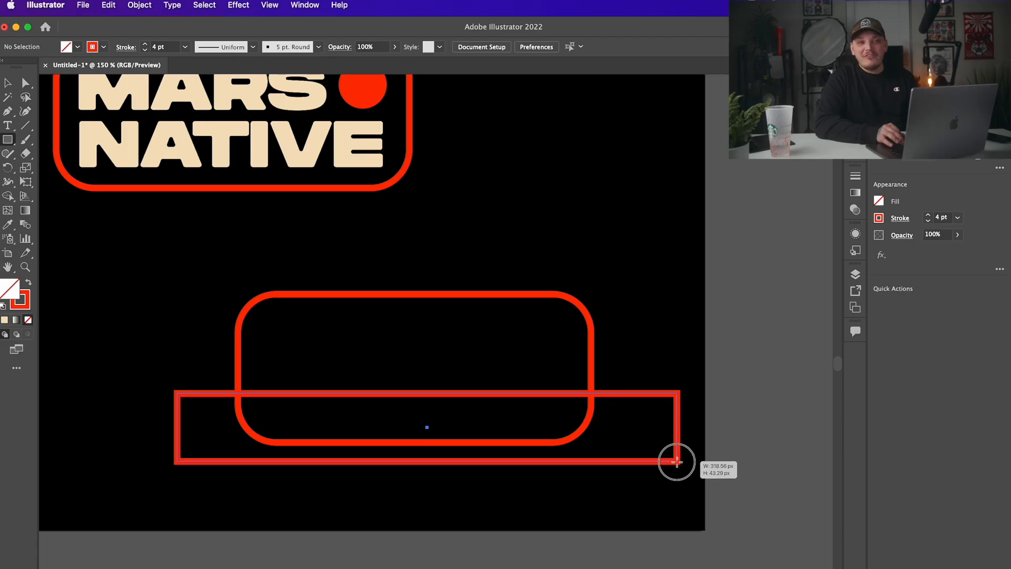
pyautogui.moveTo(678, 463); pyautogui.dragTo(675, 438)
pyautogui.click(9, 225)
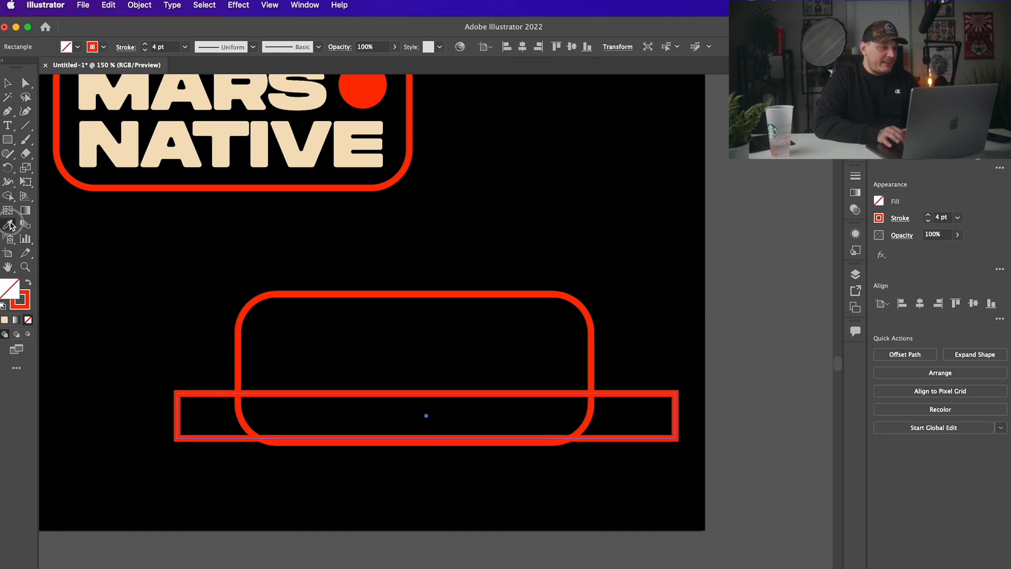
pyautogui.click(362, 88)
pyautogui.press('v')
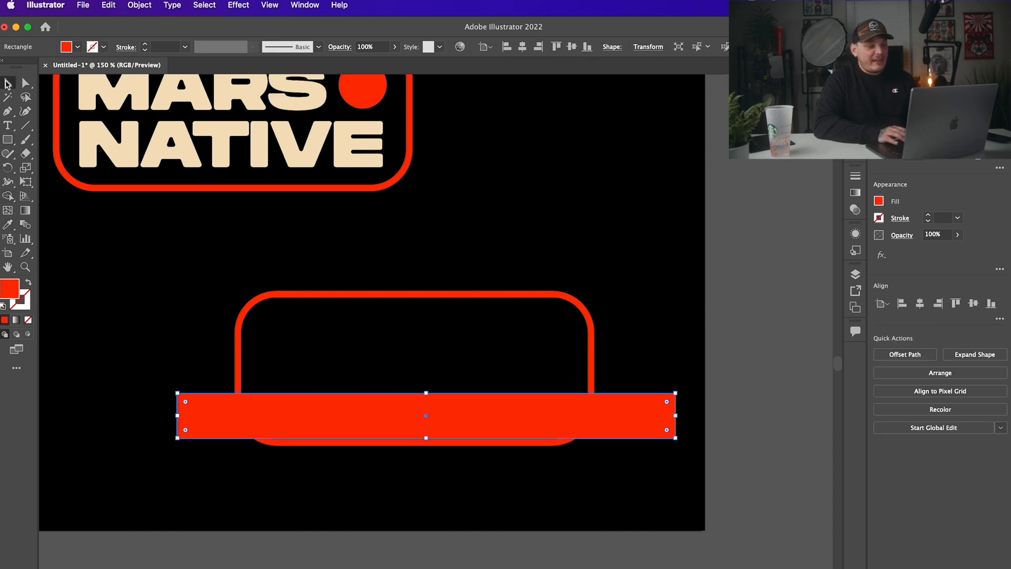
# Step: Lower the red bar slightly and move the empty rounded frame aside, past the artboard's right edge
pyautogui.click(192, 289)
pyautogui.moveTo(263, 417); pyautogui.dragTo(267, 439)
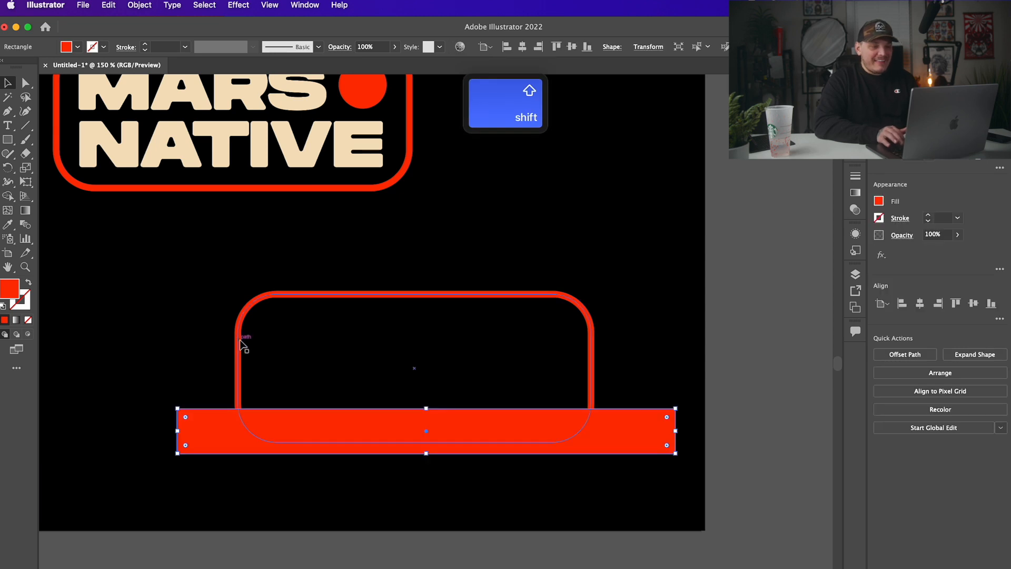
pyautogui.moveTo(242, 345); pyautogui.dragTo(587, 219)
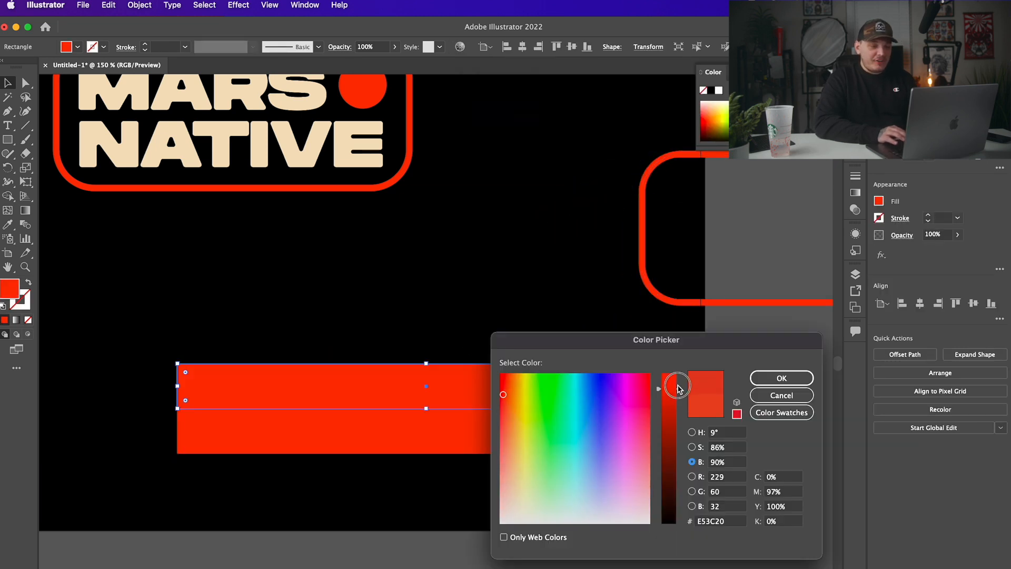
# Step: Stack a copy of the red bar directly above it and darken the copy's fill to #C1331B
pyautogui.moveTo(678, 389); pyautogui.dragTo(679, 399)
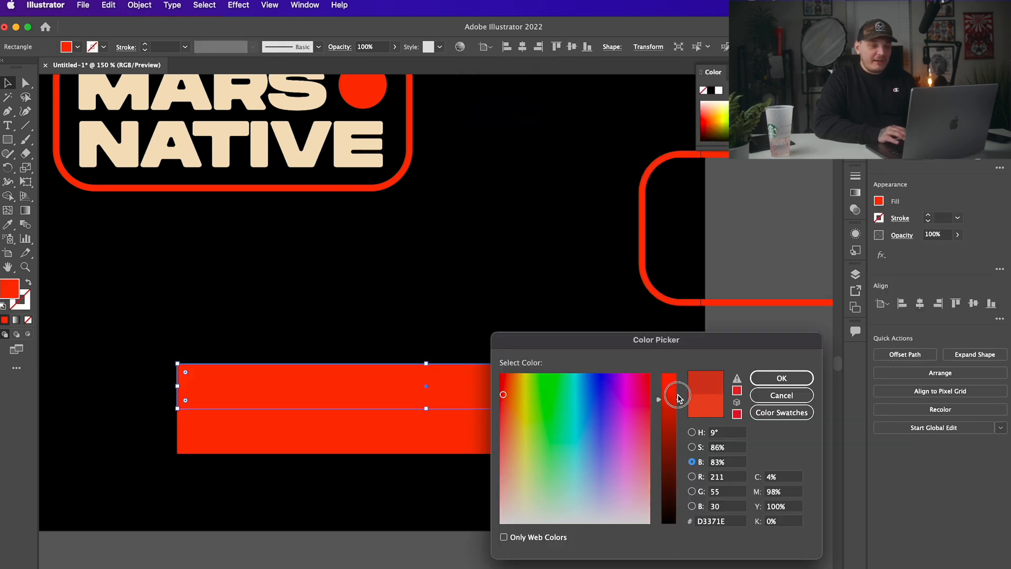
pyautogui.press('Return')
pyautogui.click(409, 342)
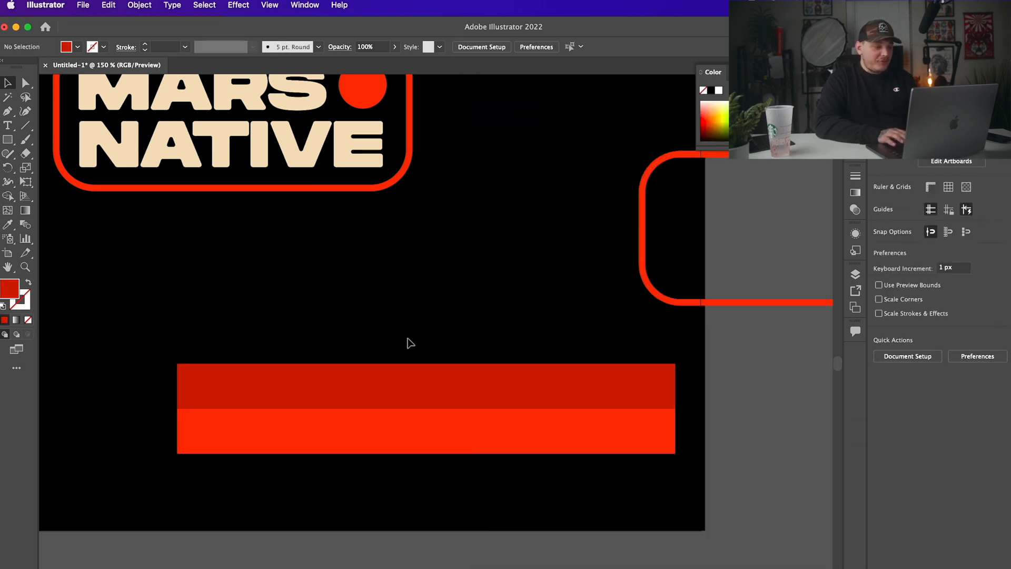
# Step: Stack another copy of the dark red bar above the existing two and darken its fill to #962617
pyautogui.moveTo(389, 399); pyautogui.dragTo(391, 356)
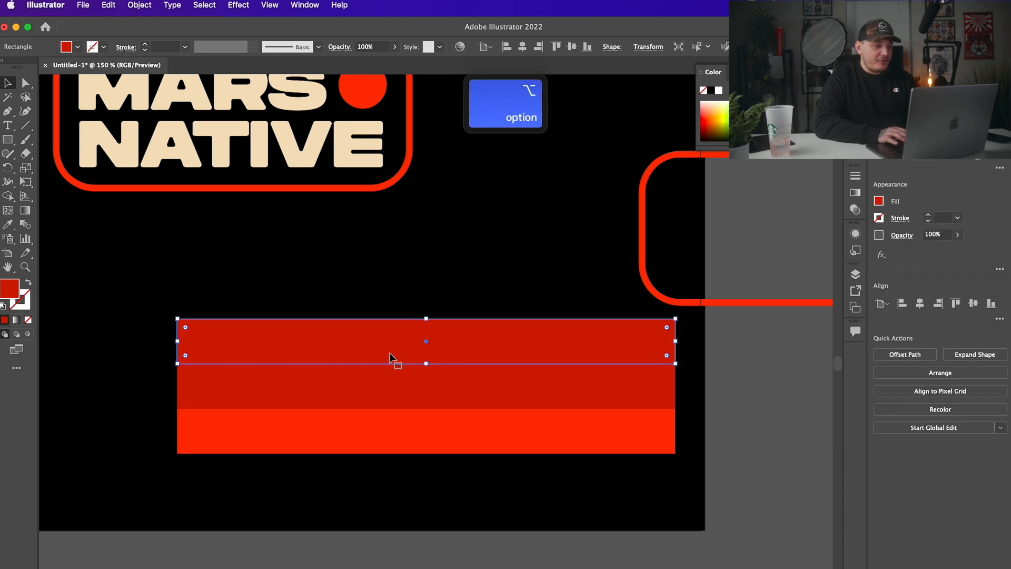
pyautogui.click(309, 241)
pyautogui.click(299, 320)
pyautogui.doubleClick(9, 290)
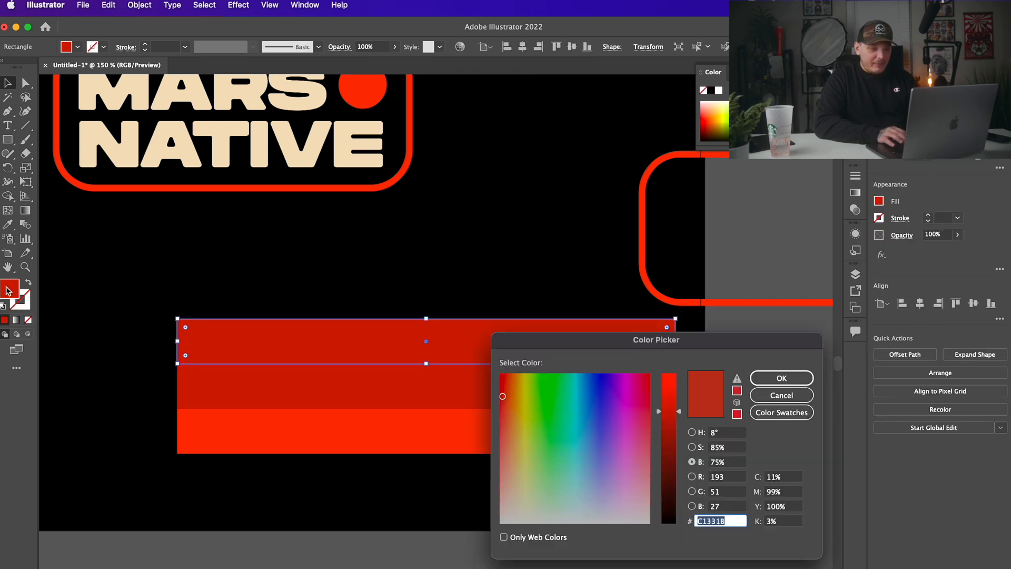
pyautogui.moveTo(677, 416); pyautogui.dragTo(677, 438)
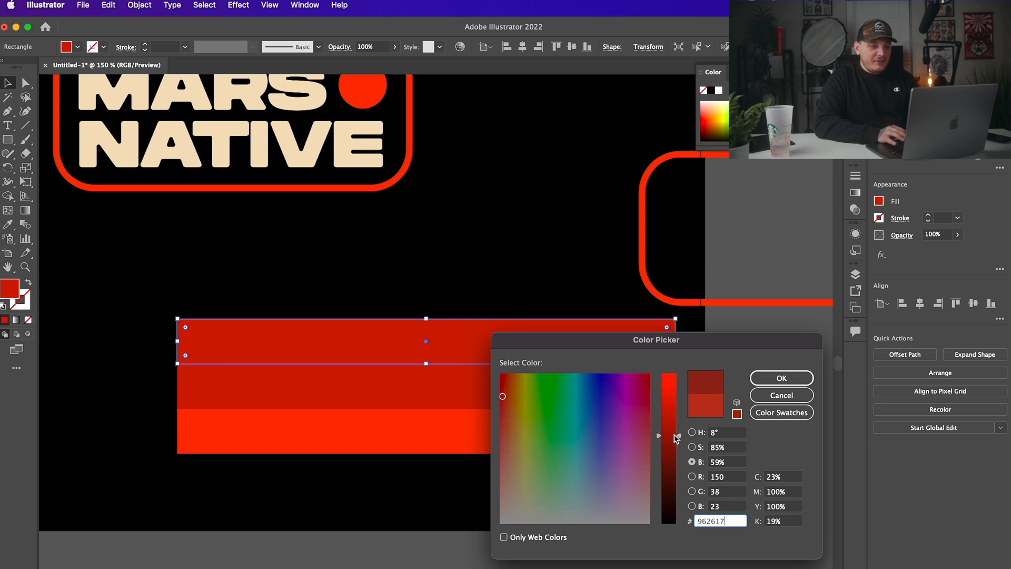
pyautogui.click(787, 371)
pyautogui.click(442, 272)
# Step: Stack further copies of the bar upward, each with a darker fill, ending with #3F0E0A and #210706
pyautogui.moveTo(413, 336); pyautogui.dragTo(418, 298)
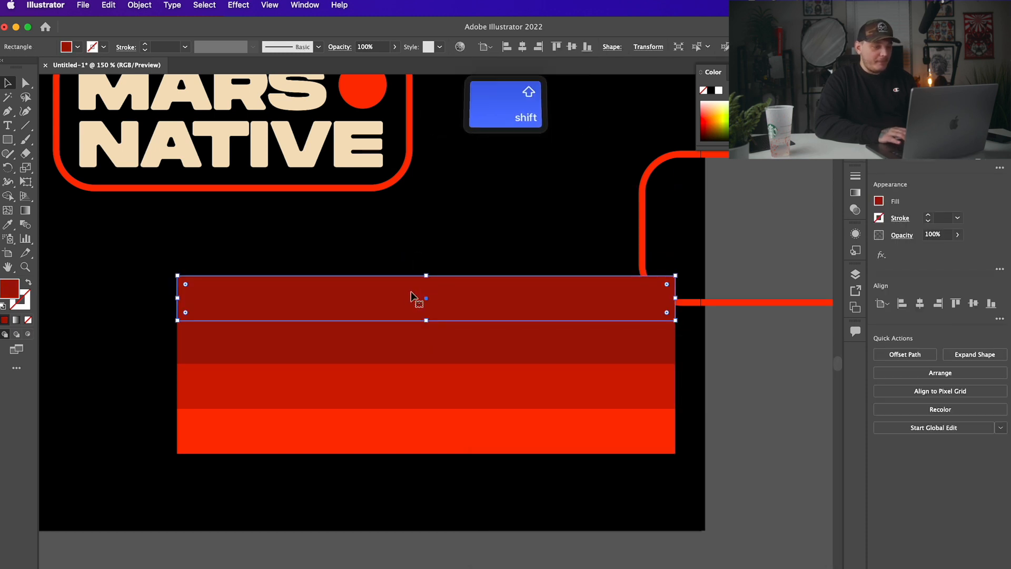
pyautogui.doubleClick(9, 289)
pyautogui.moveTo(676, 441); pyautogui.dragTo(679, 458)
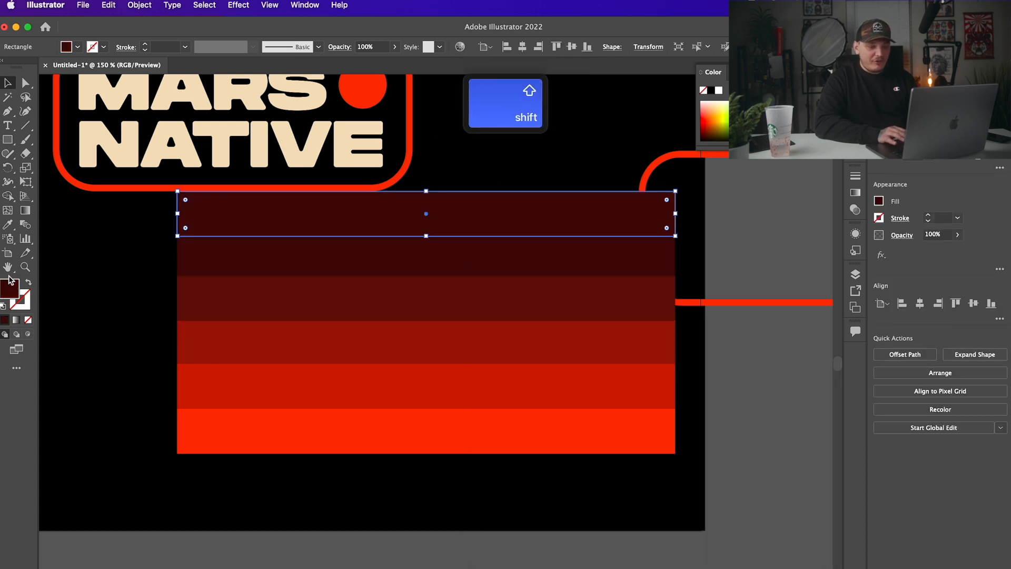
pyautogui.doubleClick(9, 289)
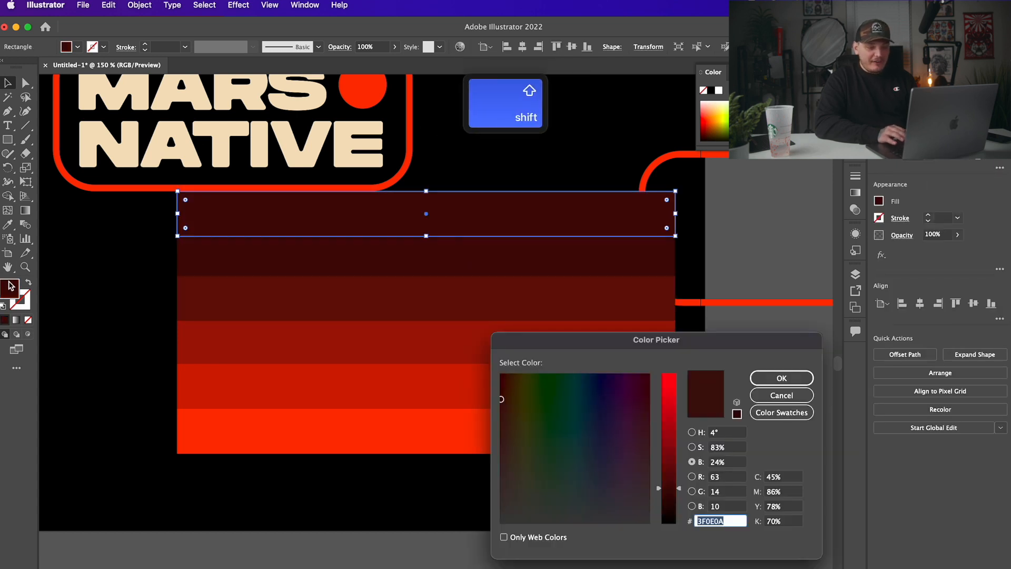
pyautogui.press('Return')
# Step: Add one more copy of the bar above the stack and darken its fill to #070101
pyautogui.click(481, 188)
pyautogui.moveTo(483, 193); pyautogui.dragTo(470, 170)
pyautogui.doubleClick(10, 286)
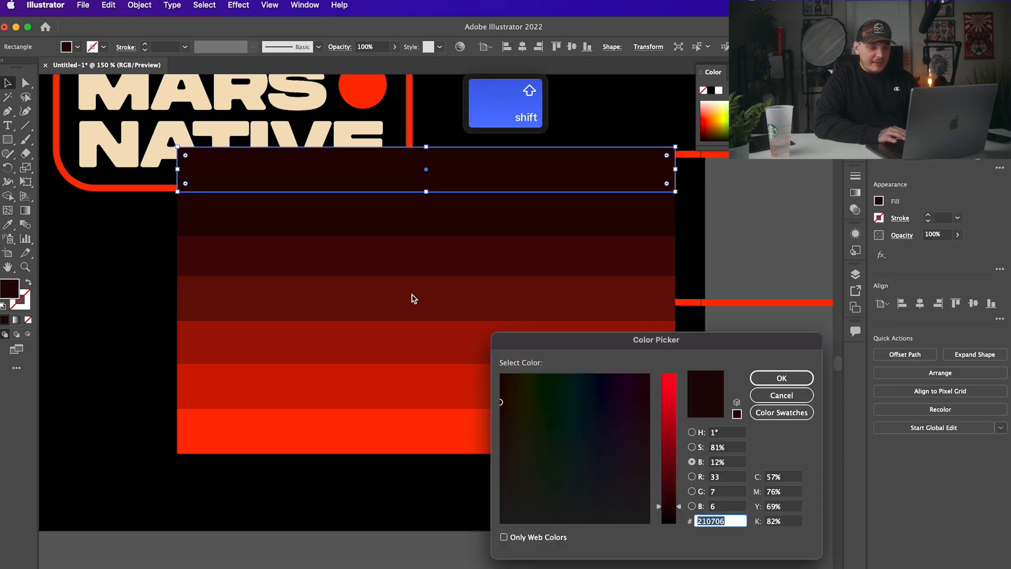
pyautogui.moveTo(670, 514); pyautogui.dragTo(675, 521)
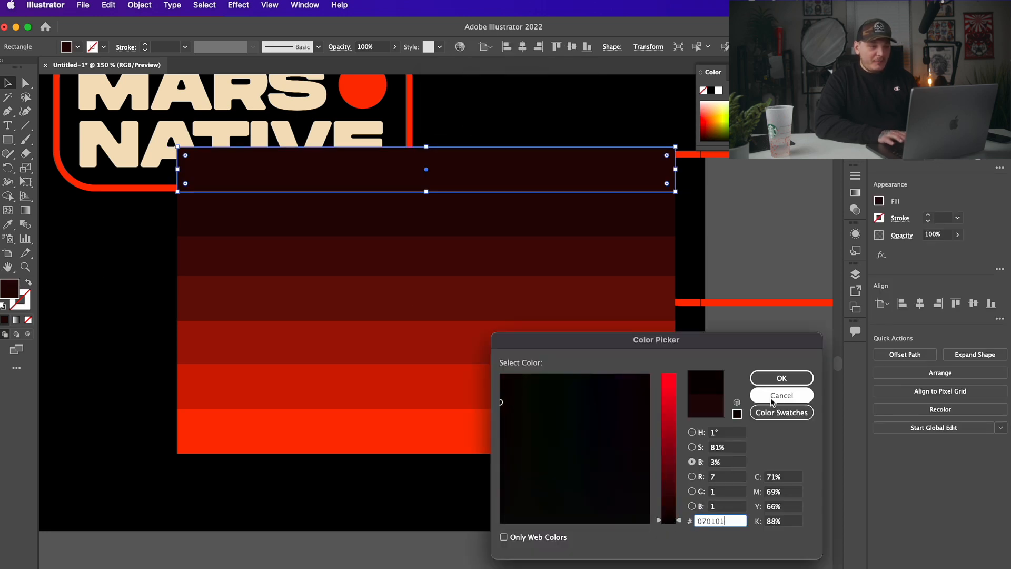
pyautogui.click(780, 378)
# Step: Squash the striped stack vertically and place the empty rounded frame over it
pyautogui.click(606, 134)
pyautogui.moveTo(507, 140); pyautogui.dragTo(501, 497)
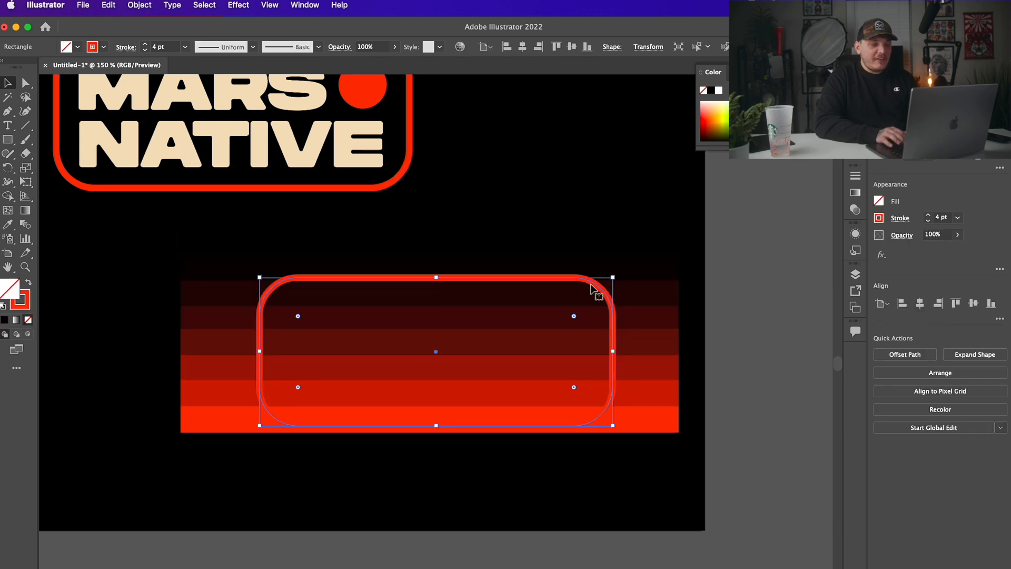
pyautogui.moveTo(597, 288)
pyautogui.mouseDown()
pyautogui.moveTo(634, 234)
pyautogui.moveTo(593, 264)
pyautogui.moveTo(587, 295)
pyautogui.moveTo(591, 288)
pyautogui.mouseUp()
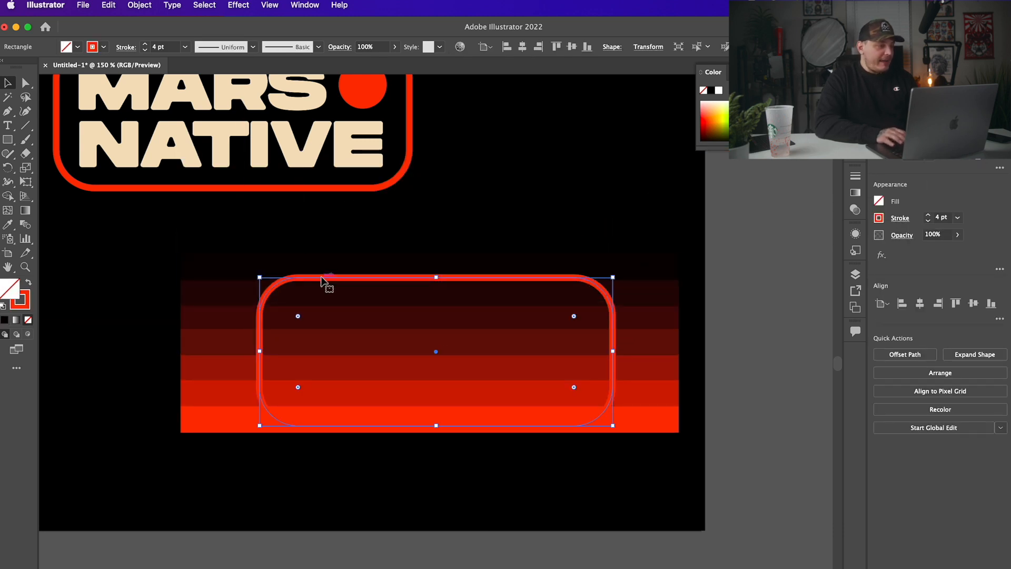
# Step: Remove the rounded frame's stroke and fill it with white
pyautogui.click(94, 46)
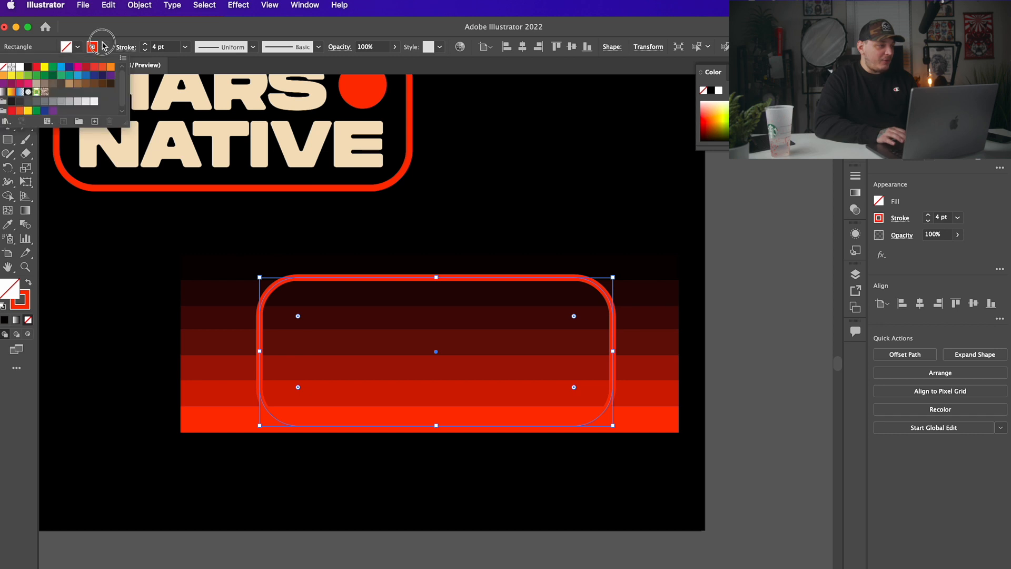
pyautogui.click(5, 68)
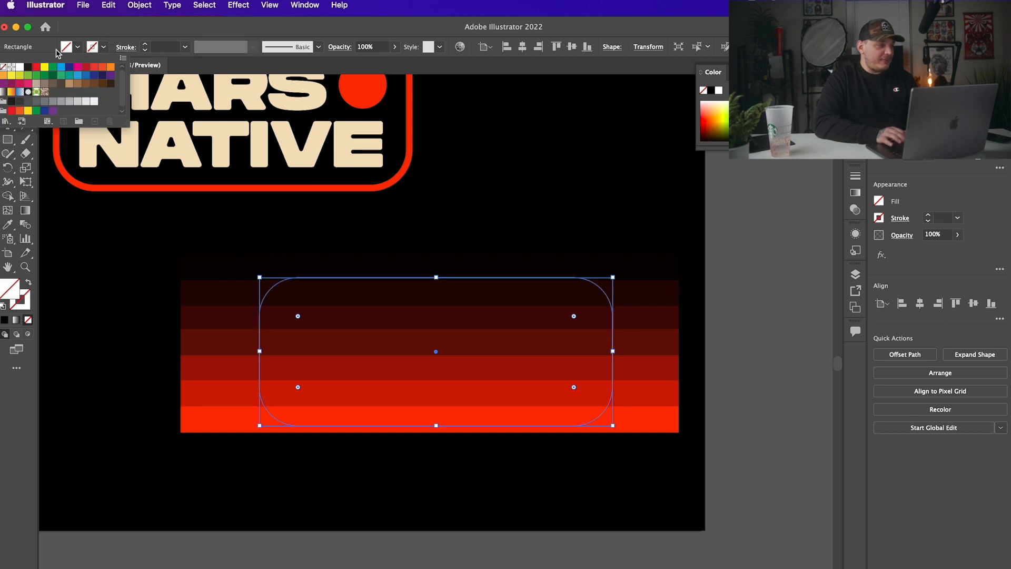
pyautogui.click(20, 68)
pyautogui.click(352, 315)
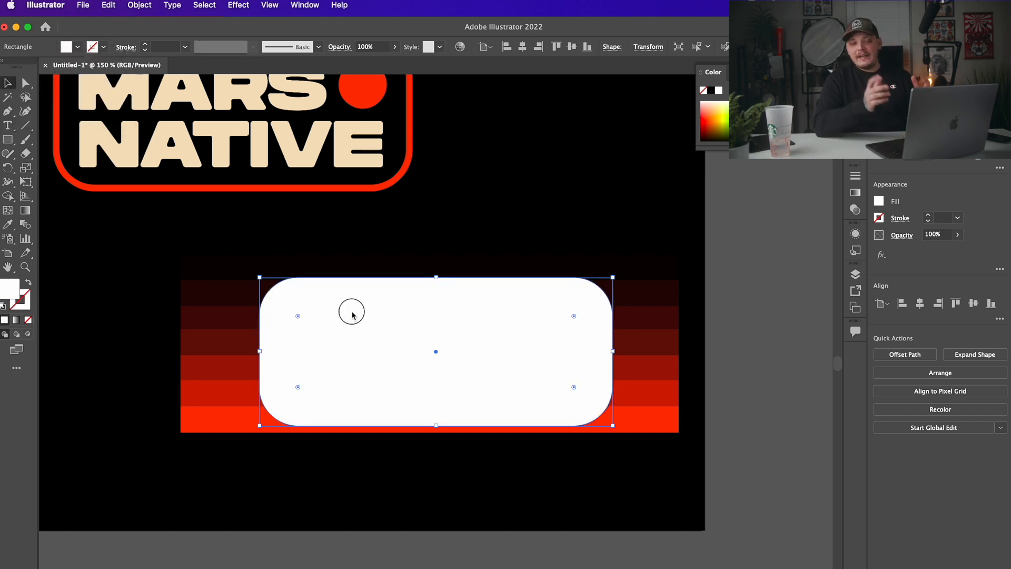
# Step: Cut away the stripe parts outside the white rounded rectangle with the Shape Builder
pyautogui.keyDown('shift'); pyautogui.click(232, 337); pyautogui.keyUp('shift')
pyautogui.click(113, 356)
pyautogui.click(305, 336)
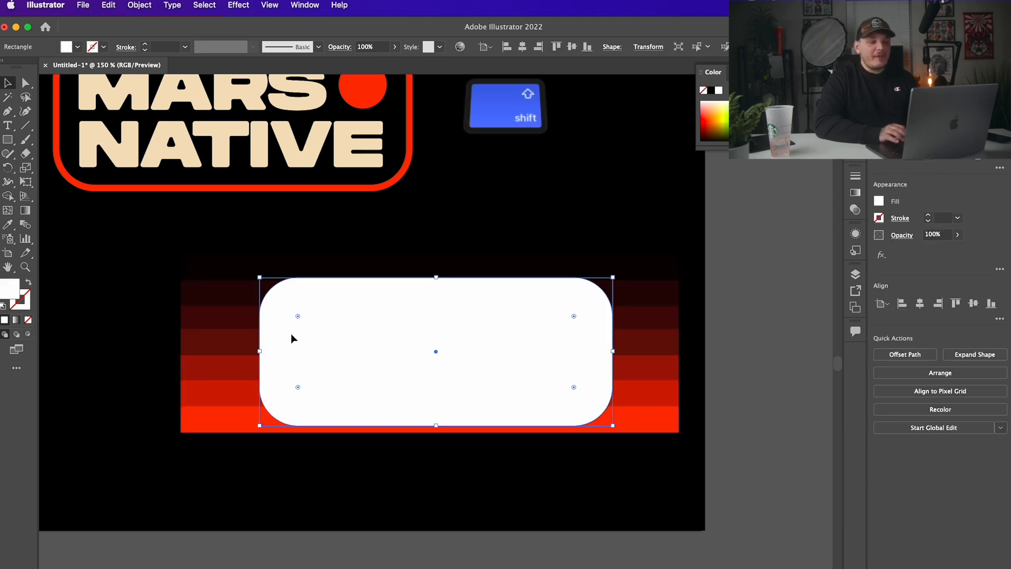
pyautogui.keyDown('shift'); pyautogui.click(245, 333); pyautogui.keyUp('shift')
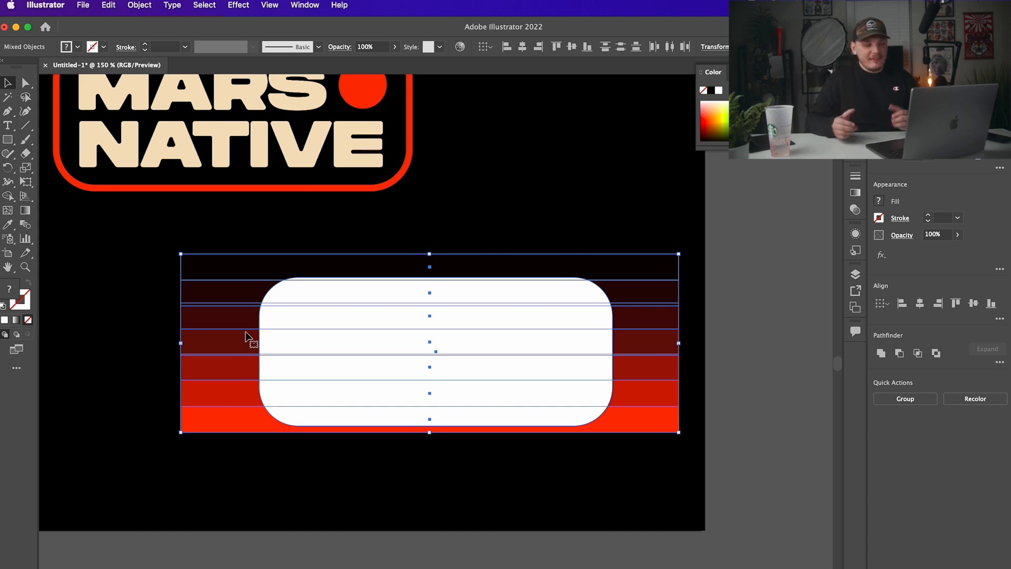
pyautogui.click(8, 196)
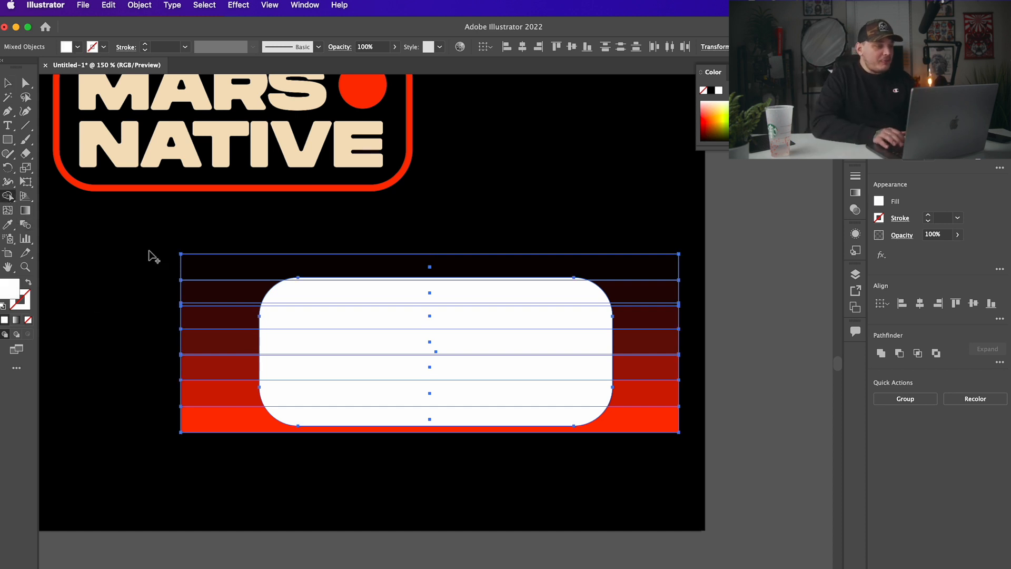
pyautogui.press('alt')
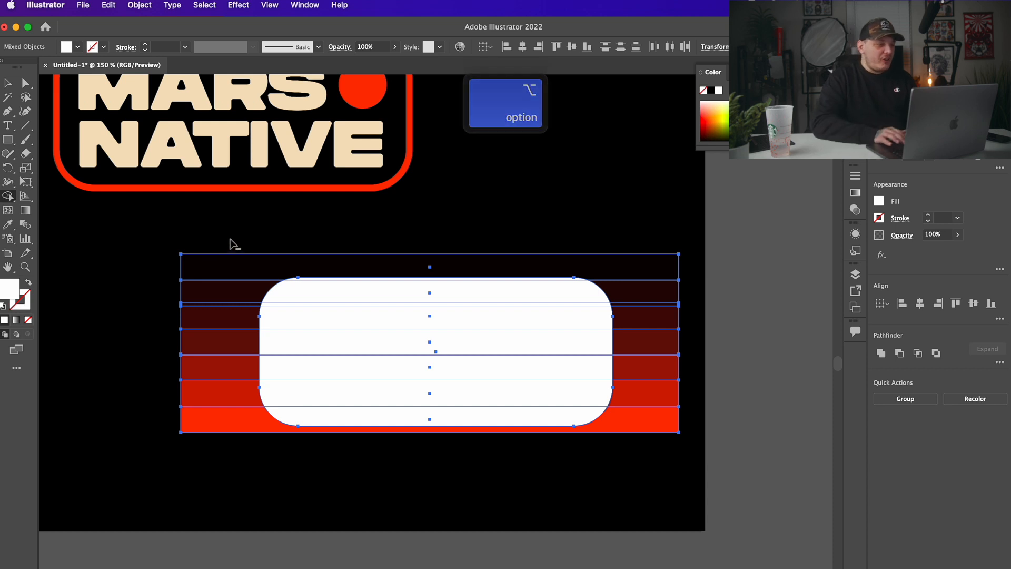
pyautogui.moveTo(242, 243)
pyautogui.mouseDown()
pyautogui.moveTo(219, 403)
pyautogui.moveTo(242, 466)
pyautogui.mouseUp()
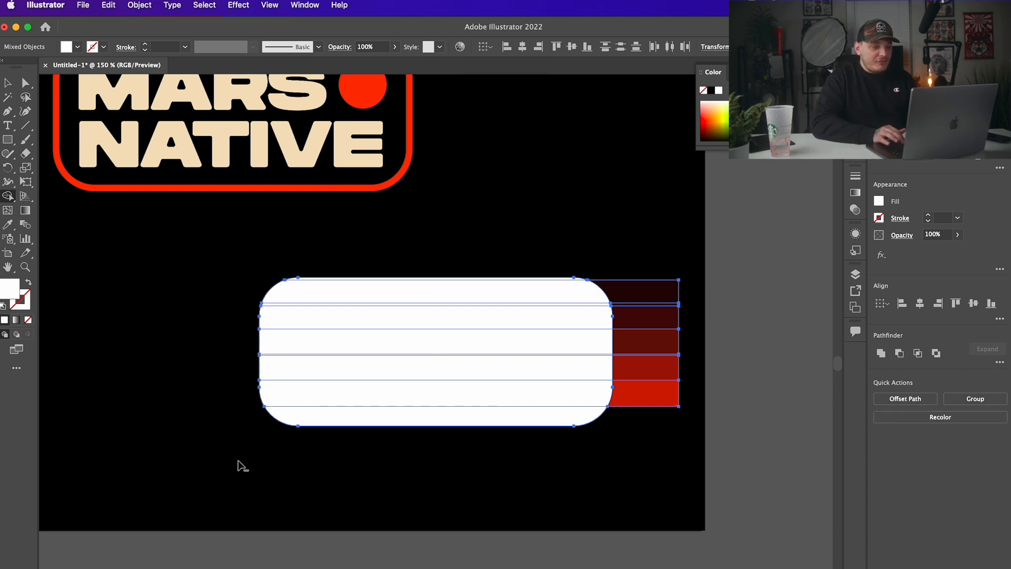
pyautogui.moveTo(639, 263)
pyautogui.mouseDown()
pyautogui.moveTo(640, 350)
pyautogui.moveTo(621, 454)
pyautogui.mouseUp()
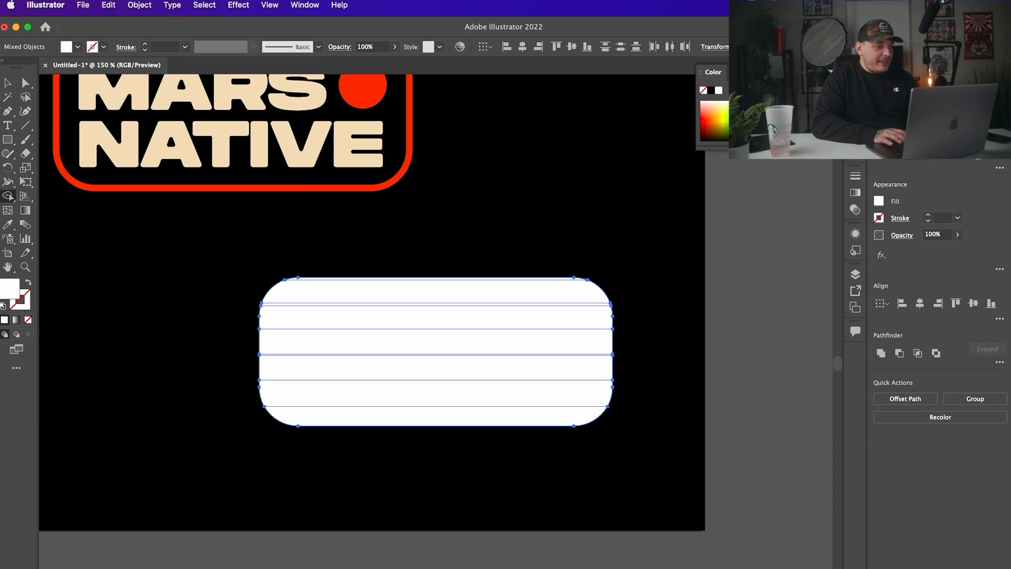
pyautogui.press('v')
pyautogui.click(188, 262)
# Step: Send the white rounded shape behind the stripes and give it a red stroke as the badge outline
pyautogui.moveTo(365, 334); pyautogui.dragTo(310, 542)
pyautogui.press('super+z')
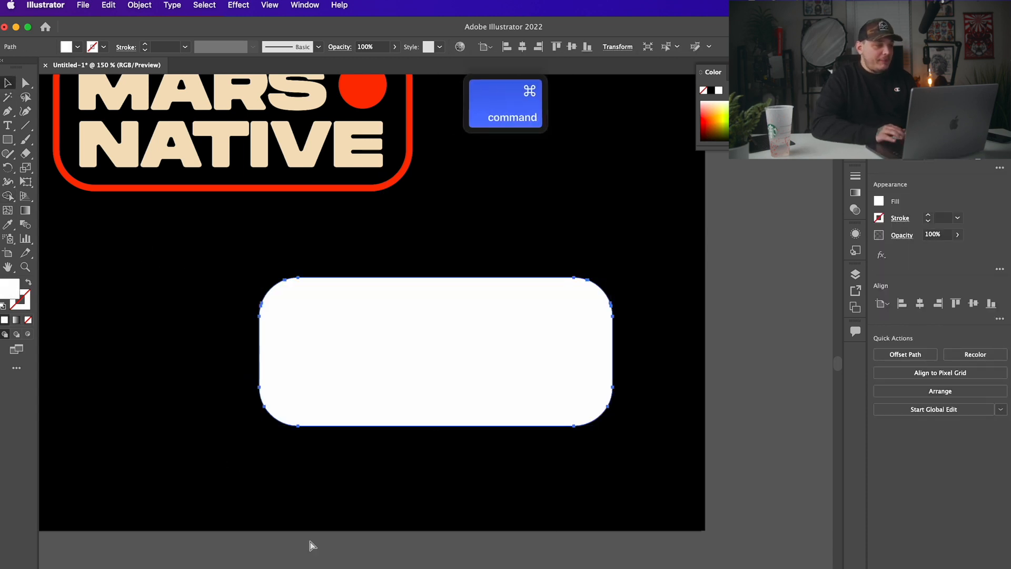
pyautogui.press('super+shift+bracketleft')
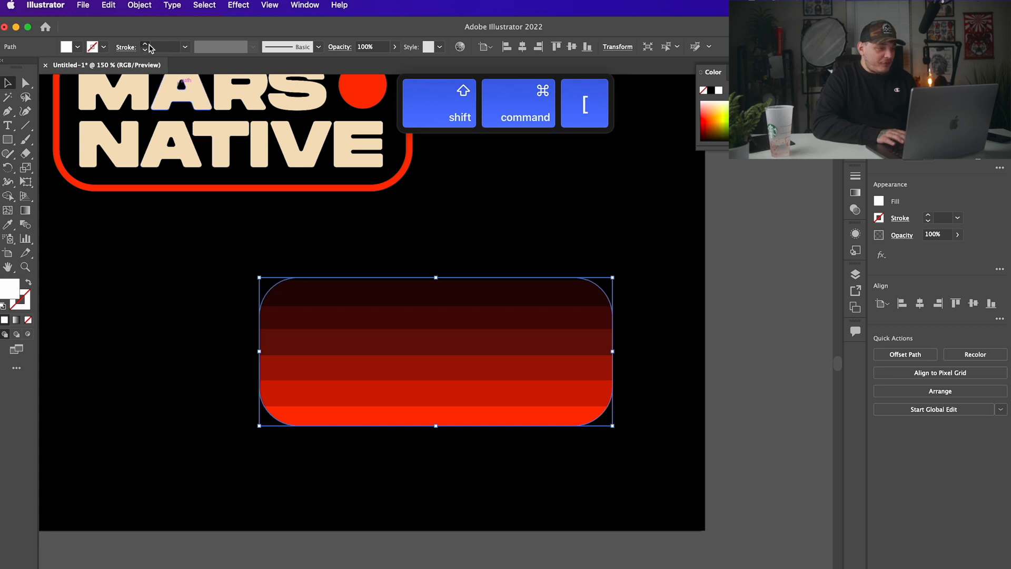
pyautogui.click(146, 45)
pyautogui.click(146, 45)
pyautogui.click(146, 44)
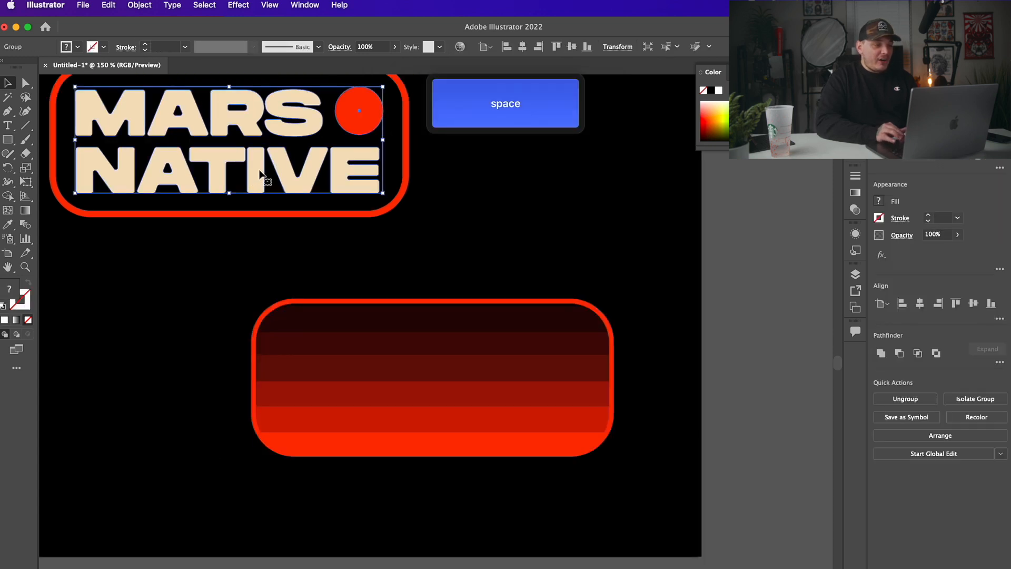
# Step: Try placing a copy of the MARS NATIVE lettering on the striped badge, in front of everything
pyautogui.moveTo(261, 173); pyautogui.dragTo(442, 397)
pyautogui.press('super+shift+]')
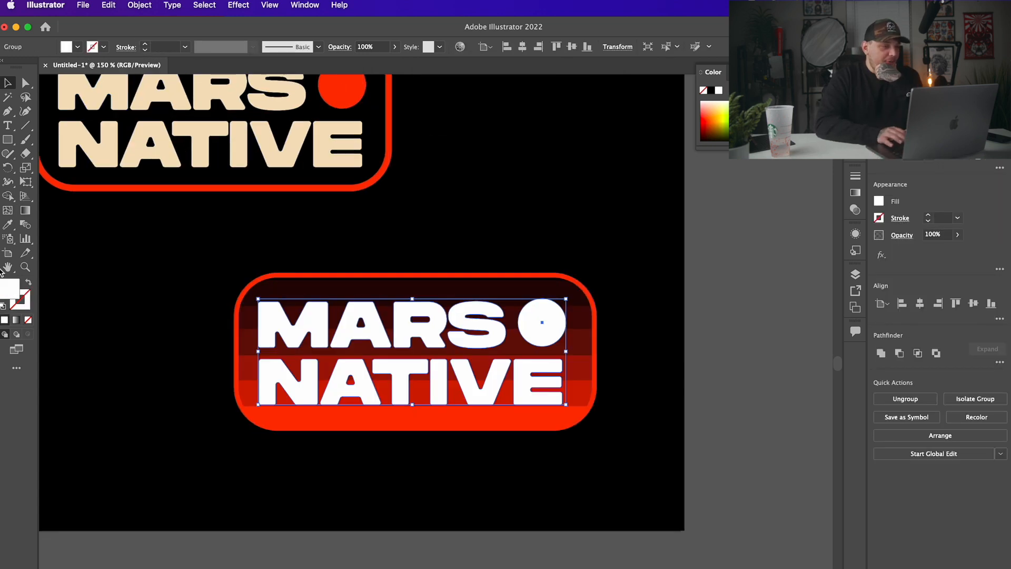
# Step: Expand the appearance of the striped badge's outline and recolor it with the cream of the MARS NATIVE lettering
pyautogui.click(139, 5)
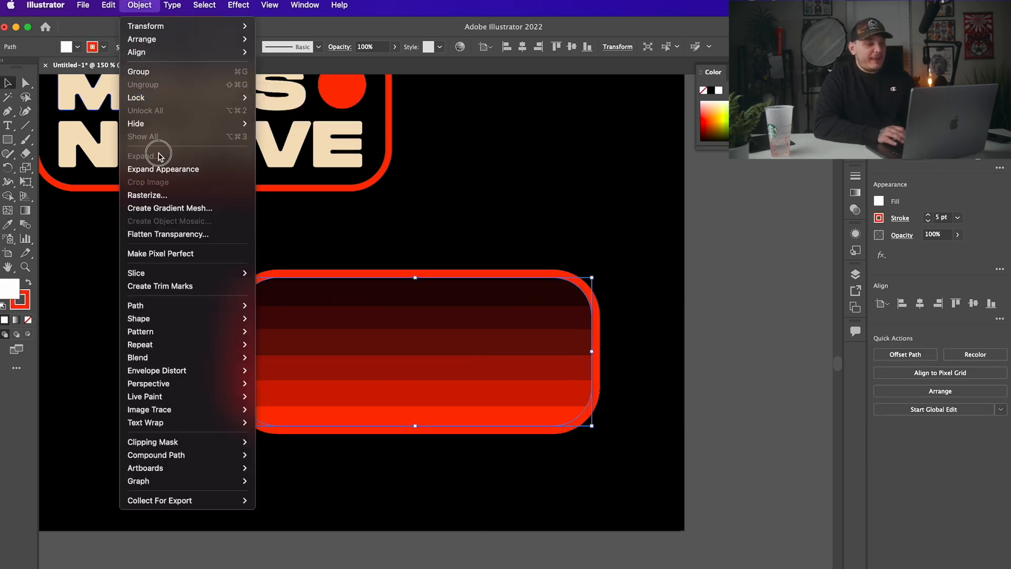
pyautogui.click(158, 169)
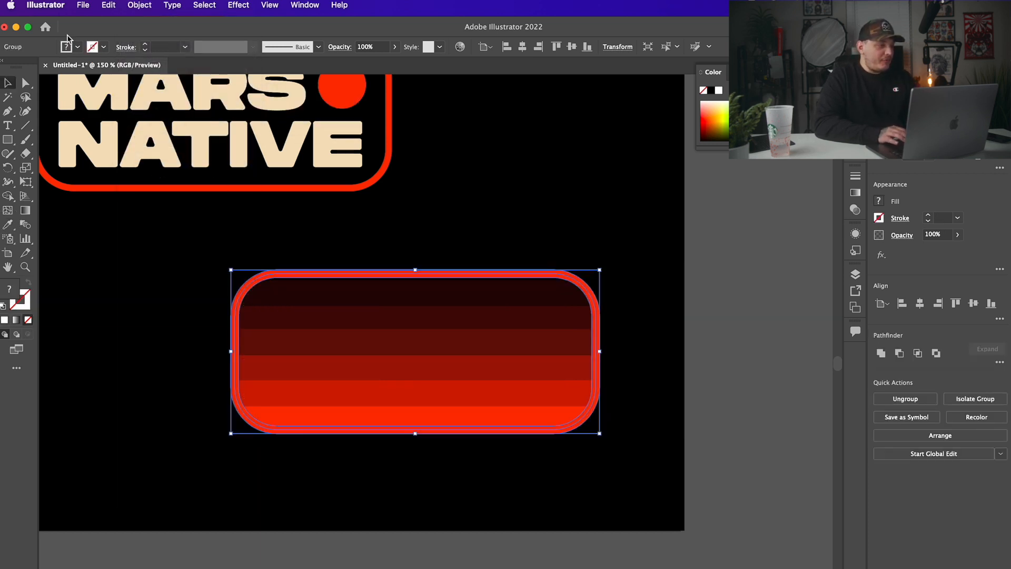
pyautogui.click(8, 225)
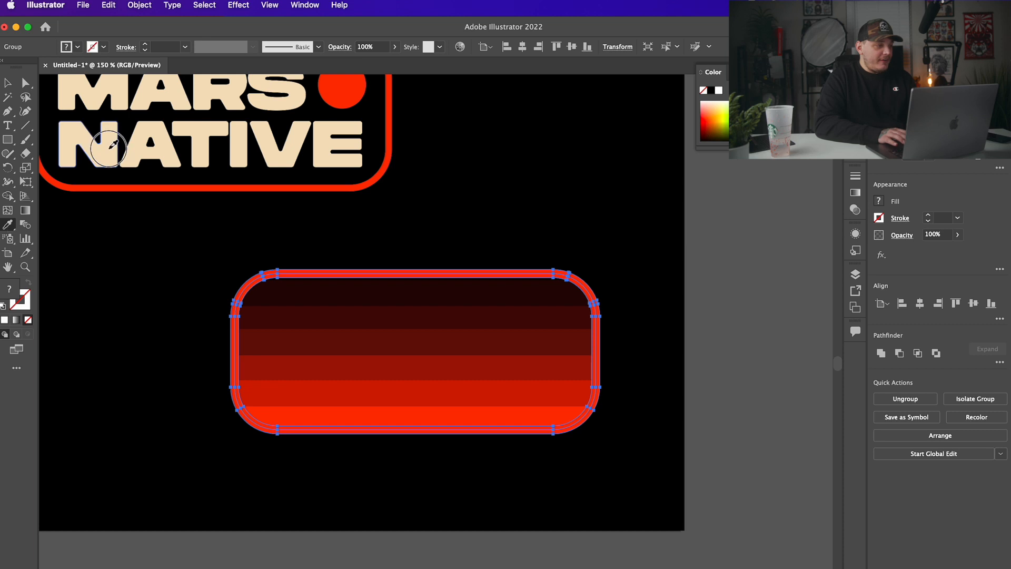
pyautogui.click(102, 142)
pyautogui.press('v')
pyautogui.click(457, 214)
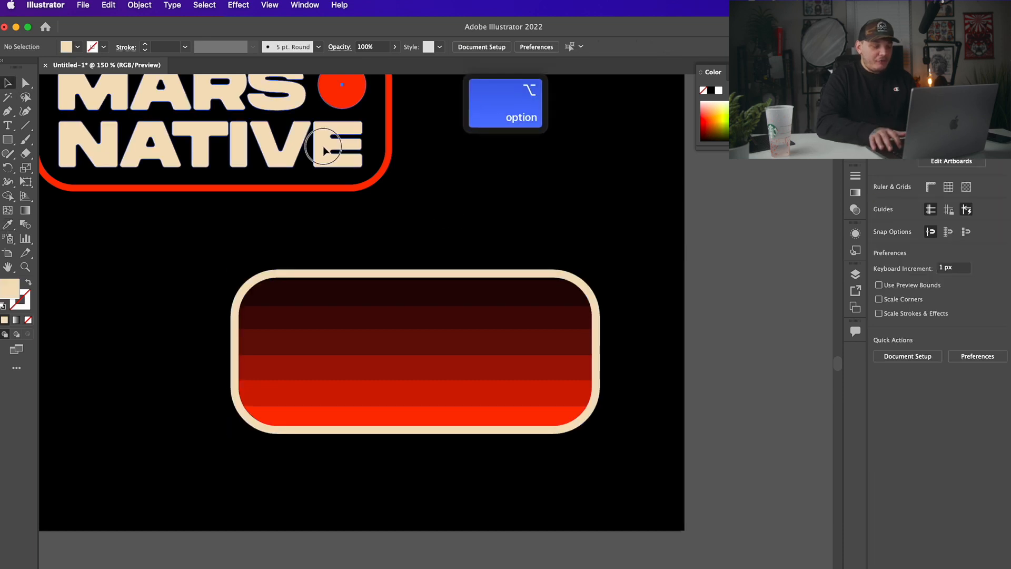
# Step: Copy the MARS NATIVE lettering with its red circle onto the cream-outlined badge, bring it to the front and center it
pyautogui.moveTo(333, 144); pyautogui.dragTo(494, 376)
pyautogui.press('super+shift+bracketright')
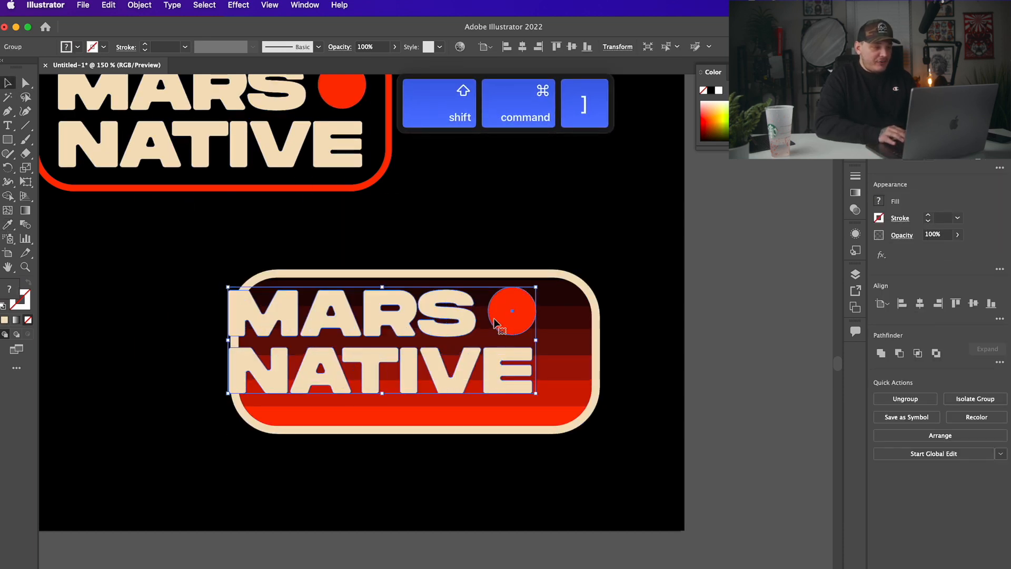
pyautogui.moveTo(459, 310); pyautogui.dragTo(490, 321)
pyautogui.click(751, 283)
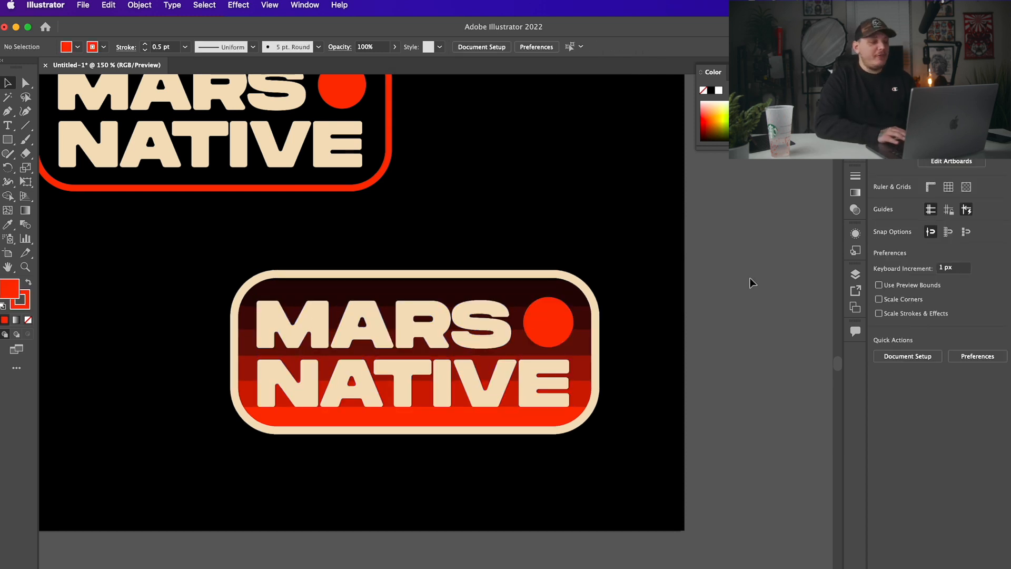
# Step: Replace the framed wordmark on the Photoshop T-shirt mockup with a pasted copy of the striped badge, scaled down on the upper chest
pyautogui.moveTo(199, 253); pyautogui.dragTo(627, 453)
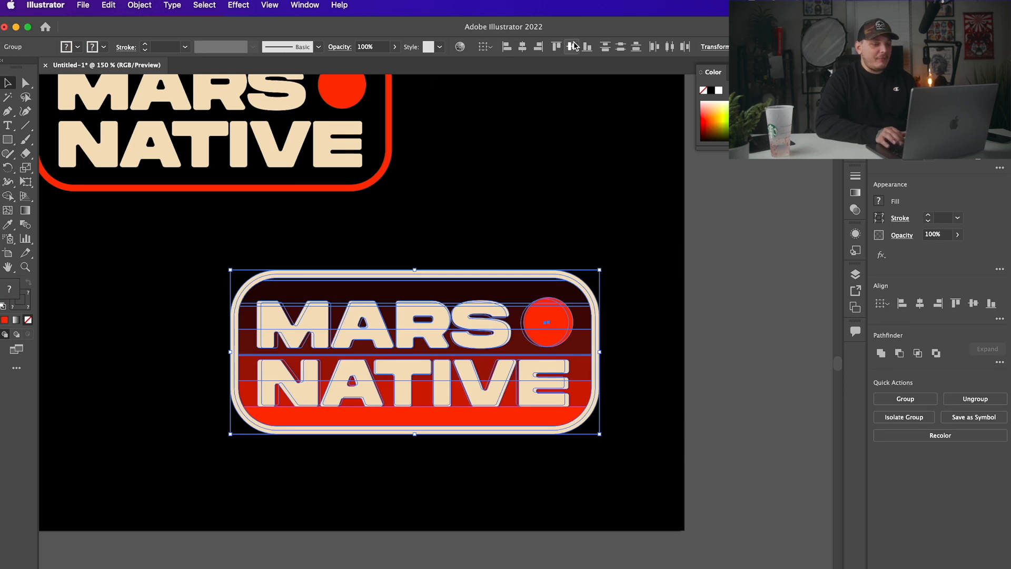
pyautogui.press('super+c')
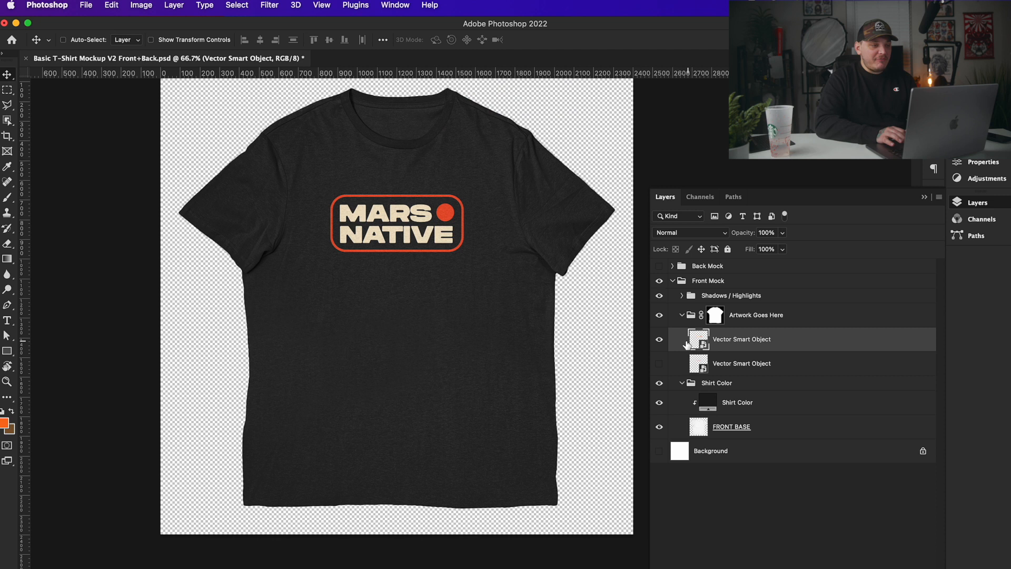
pyautogui.click(659, 339)
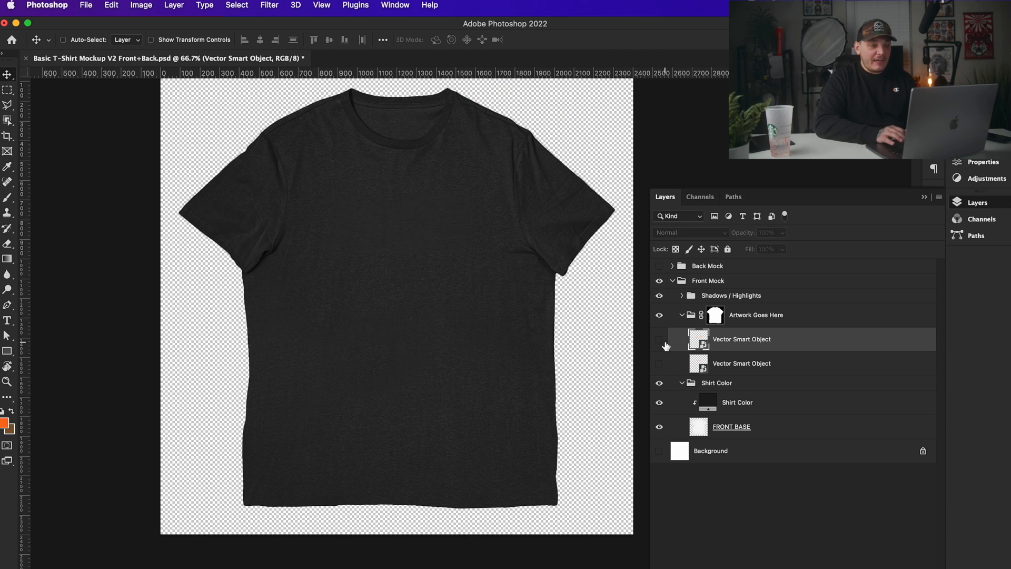
pyautogui.press('super+v')
pyautogui.click(552, 279)
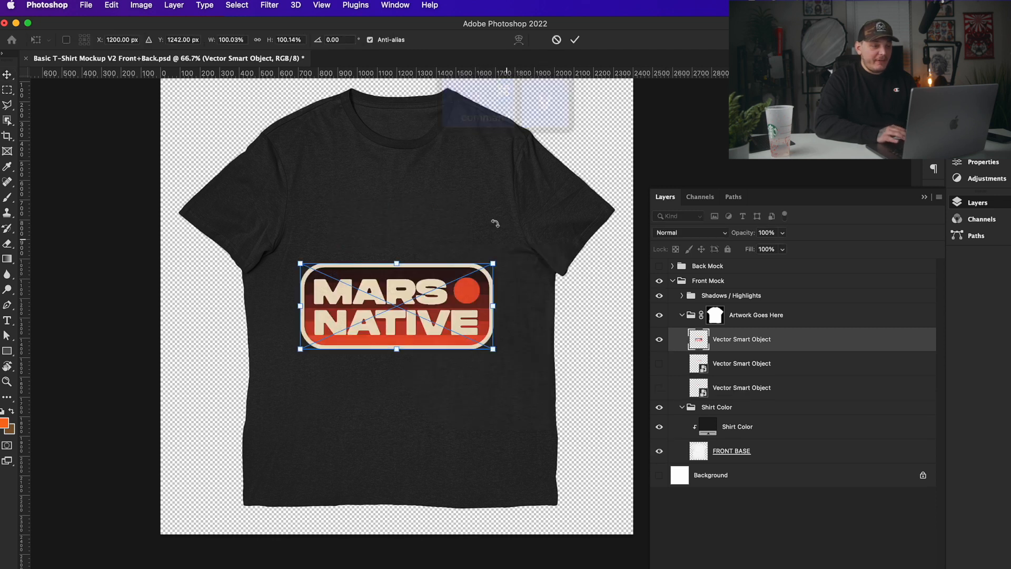
pyautogui.press('Return')
pyautogui.moveTo(459, 212); pyautogui.dragTo(431, 233)
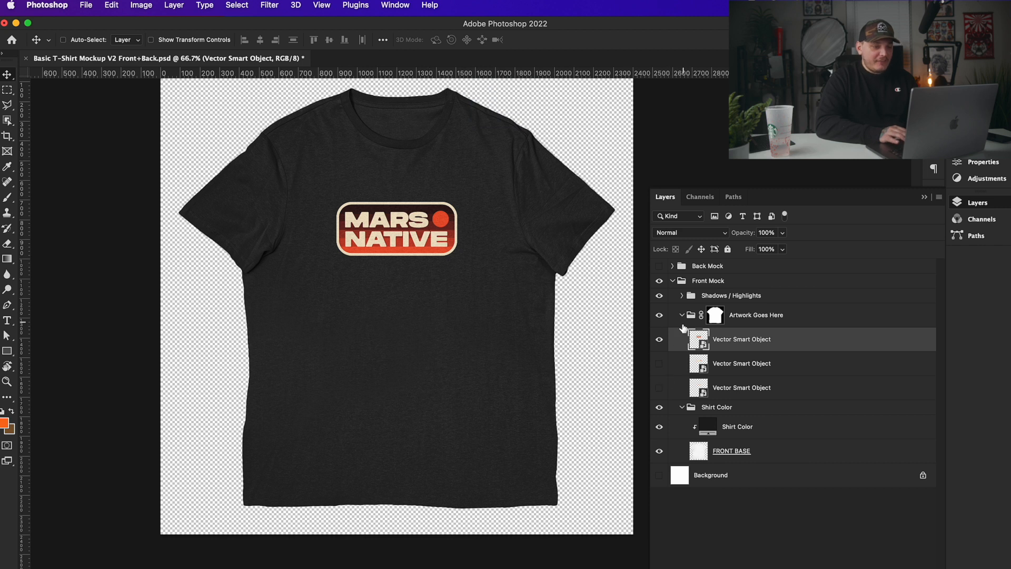
# Step: Hide the striped badge on the T-shirt mockup and show the framed wordmark instead
pyautogui.click(659, 339)
pyautogui.click(659, 363)
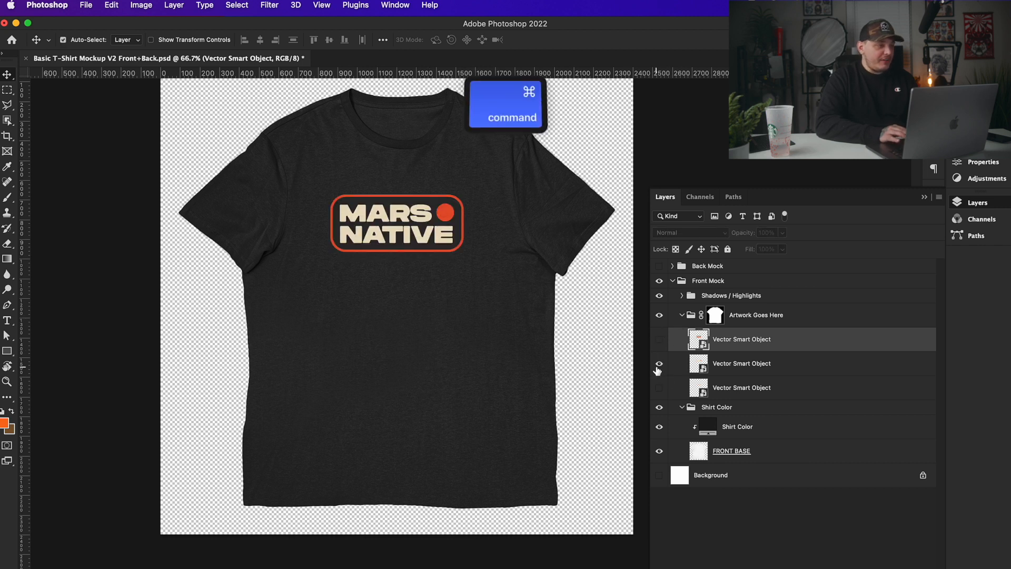
# Step: Copy the merged framed-wordmark T-shirt mockup from Photoshop and paste it into the Illustrator document
pyautogui.press('super+a')
pyautogui.click(111, 5)
pyautogui.click(120, 102)
pyautogui.press('super+Tab')
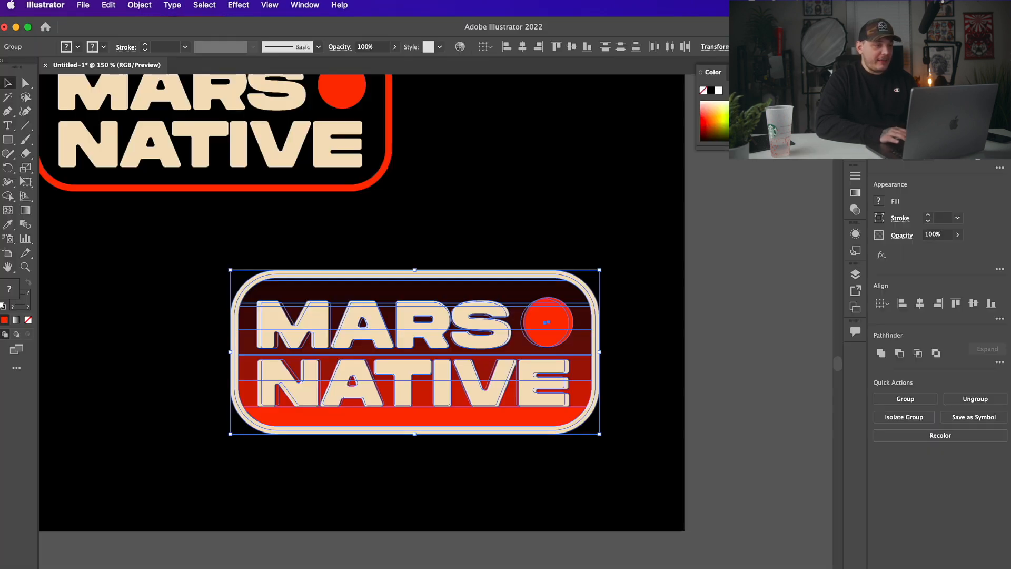
pyautogui.press('super+v')
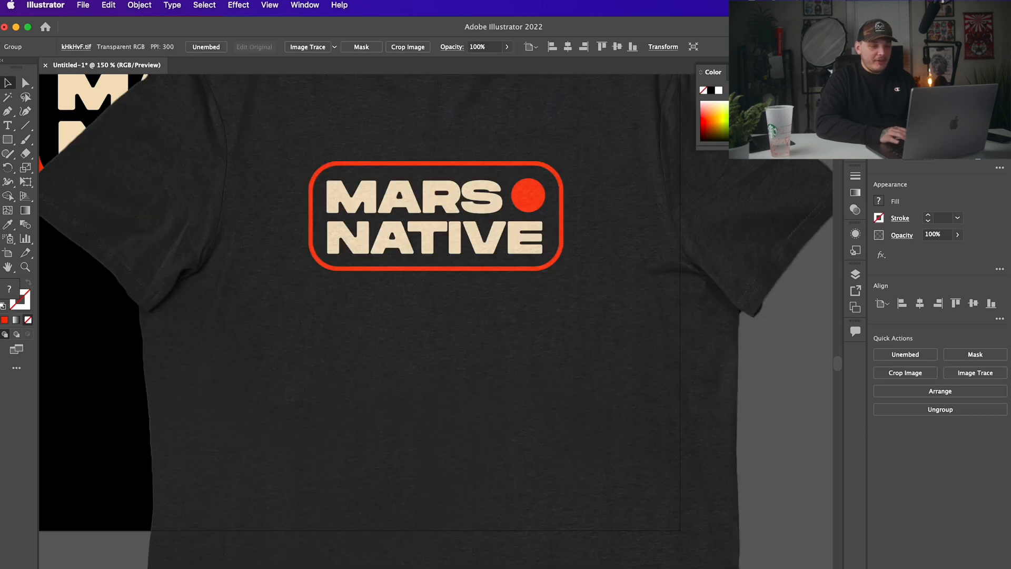
# Step: Show the striped badge on the Photoshop T-shirt, copy the merged mockup, and paste it beside the framed-wordmark shirt in Illustrator
pyautogui.press('super+Tab')
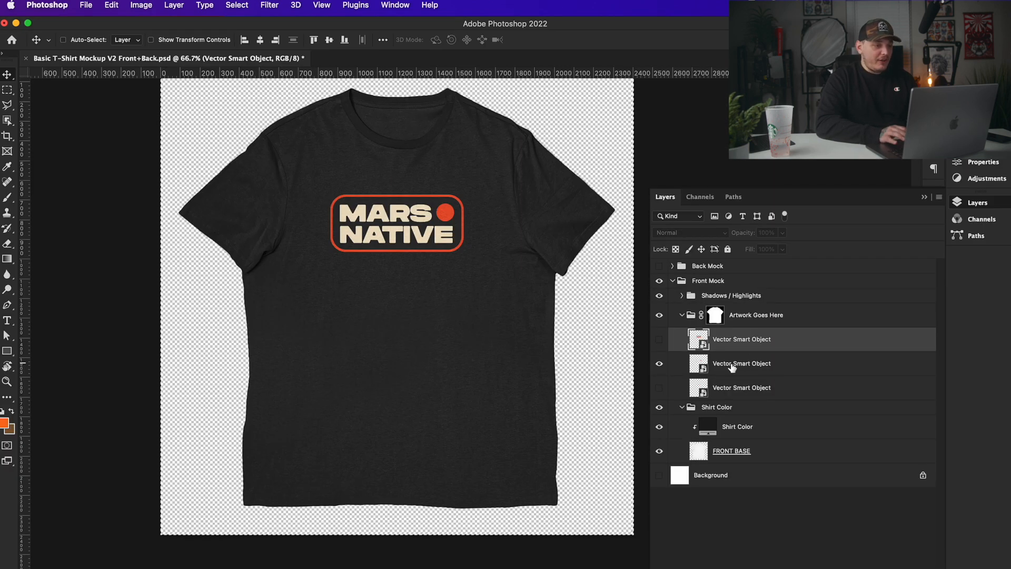
pyautogui.click(657, 341)
pyautogui.press('super+a')
pyautogui.press('super+Tab')
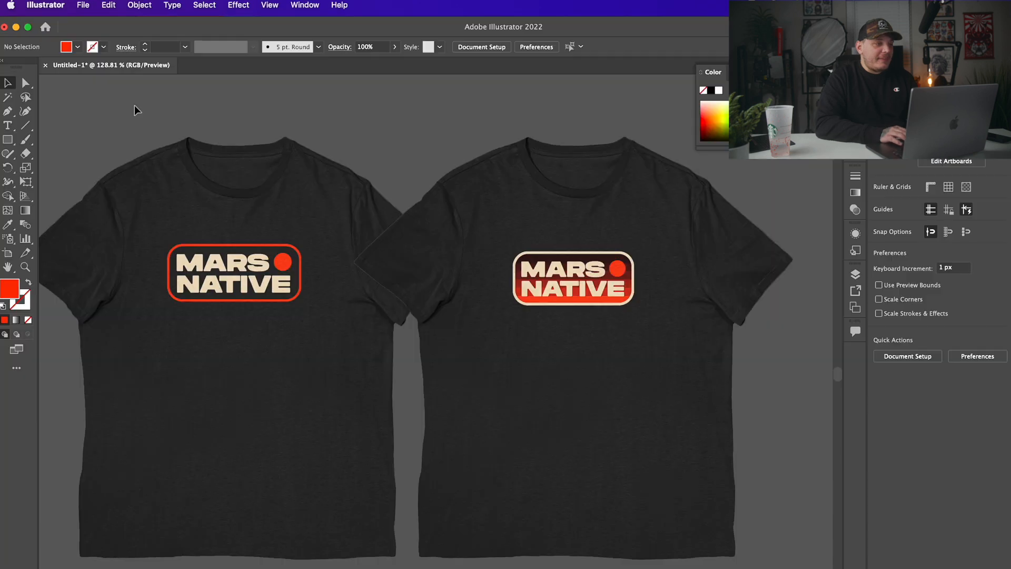
# Step: Compare the framed-wordmark and striped-badge T-shirt previews side by side
pyautogui.press('space')
pyautogui.moveTo(136, 109); pyautogui.dragTo(152, 110)
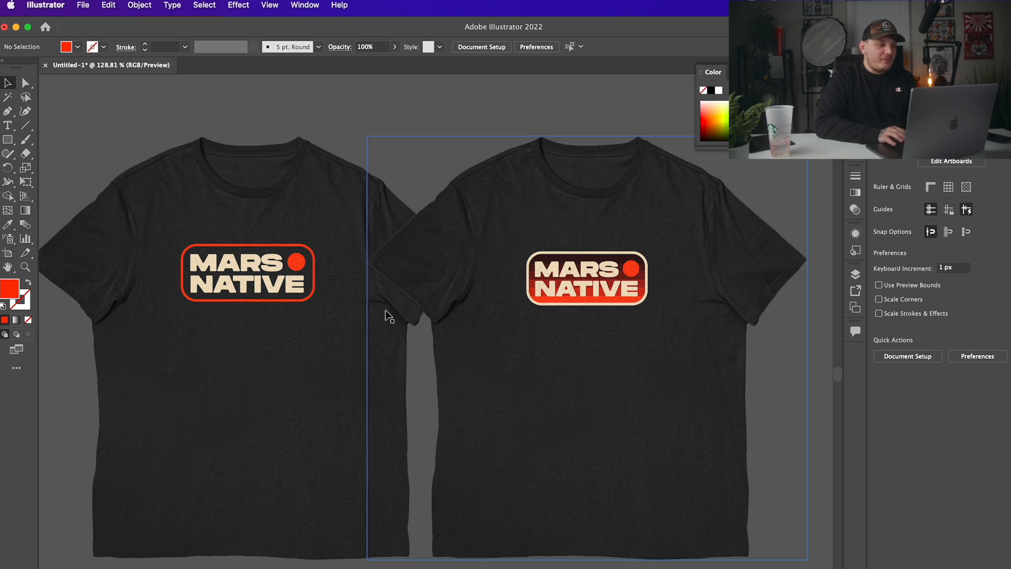
pyautogui.press('space')
pyautogui.moveTo(260, 277); pyautogui.dragTo(394, 281)
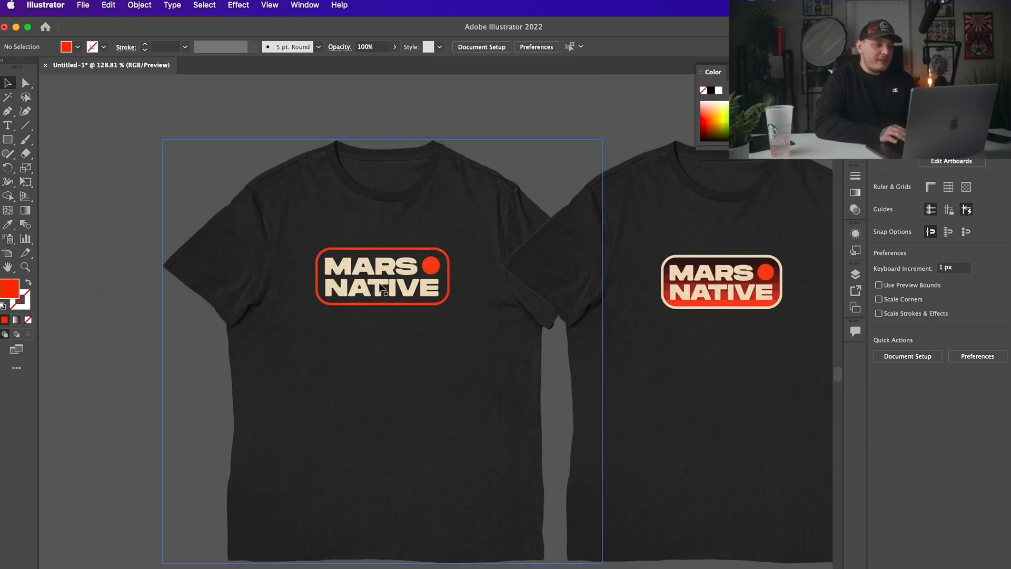
pyautogui.press('space')
pyautogui.moveTo(381, 287); pyautogui.dragTo(367, 278)
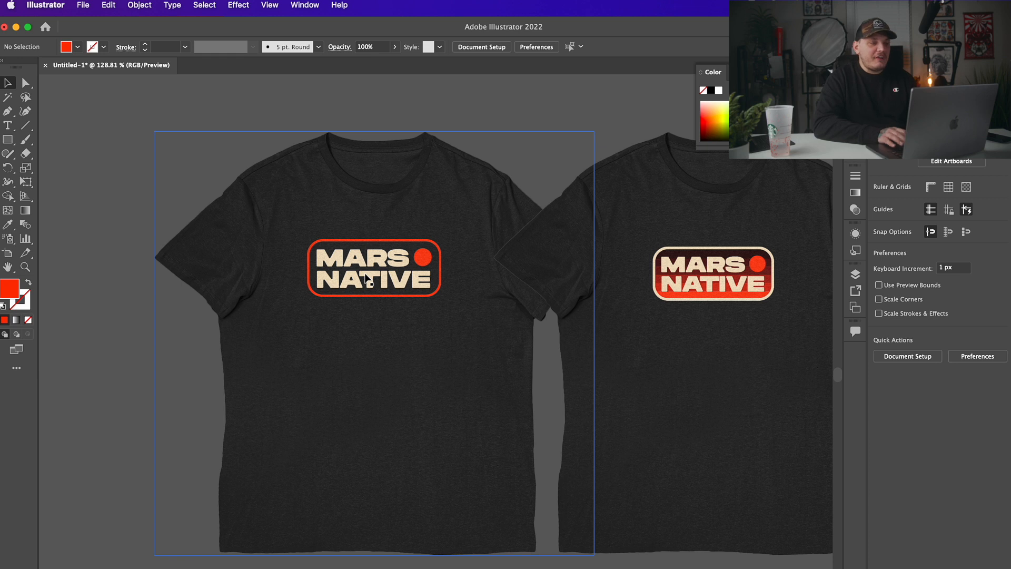
# Step: Move the red-circle back shirt beside the small-wordmark front shirt and send it behind, with the front sleeve overlapping
pyautogui.press('space')
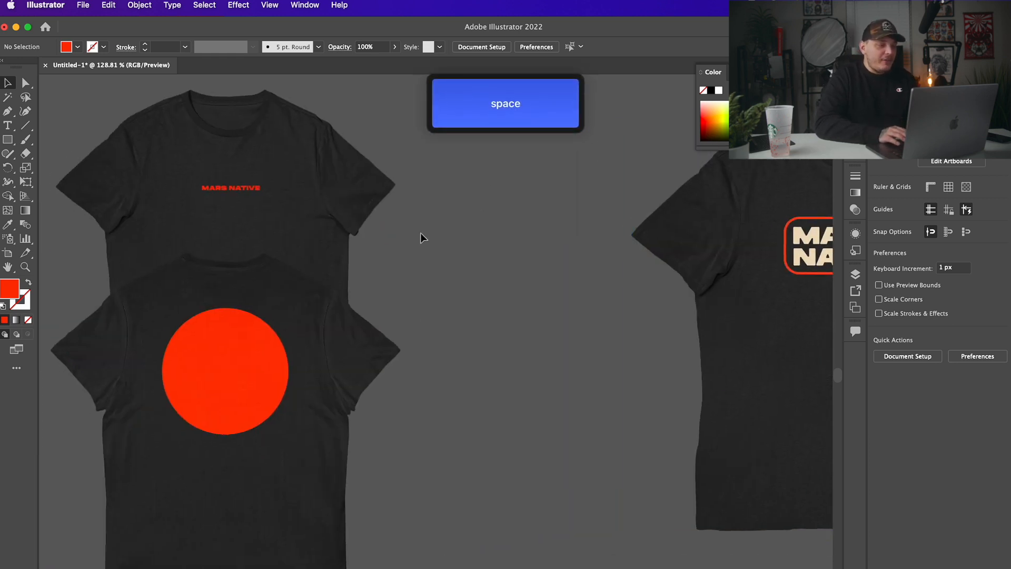
pyautogui.click(318, 318)
pyautogui.press('shift')
pyautogui.click(480, 194)
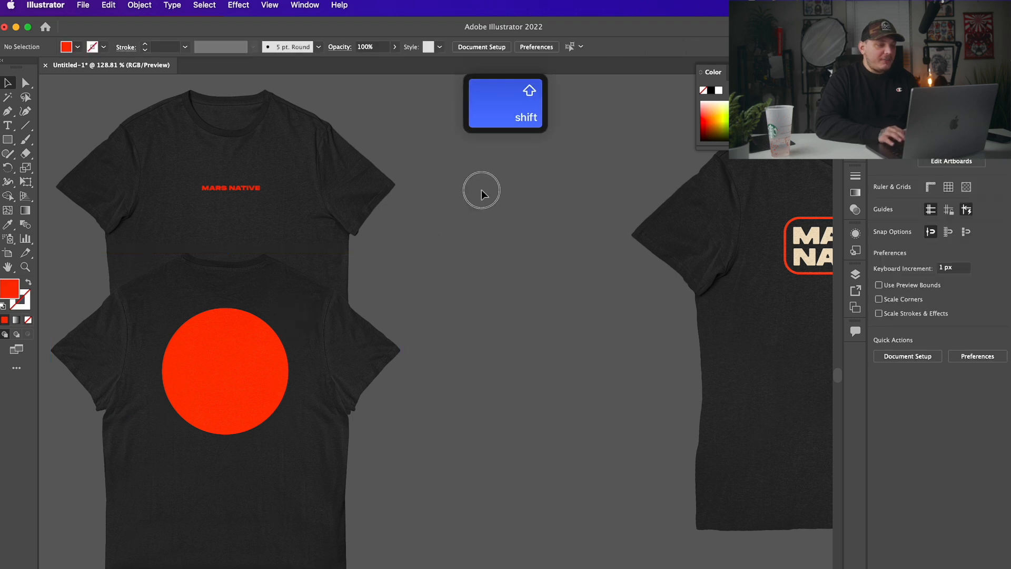
pyautogui.moveTo(216, 378); pyautogui.dragTo(467, 214)
pyautogui.press('super+bracketleft')
pyautogui.moveTo(250, 250)
pyautogui.mouseDown()
pyautogui.moveTo(228, 245)
pyautogui.moveTo(261, 248)
pyautogui.mouseUp()
# Step: Enlarge the small-wordmark and red-circle shirts to match the badge shirts' size and line all the mockups up in one row
pyautogui.press('z')
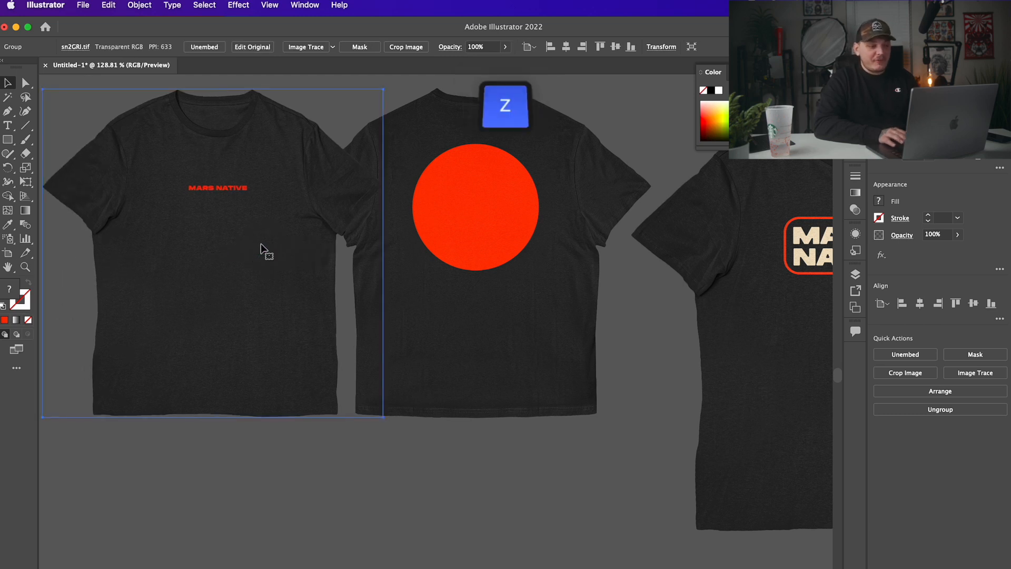
pyautogui.keyDown('alt'); pyautogui.click(424, 244); pyautogui.keyUp('alt')
pyautogui.moveTo(388, 197); pyautogui.dragTo(305, 151)
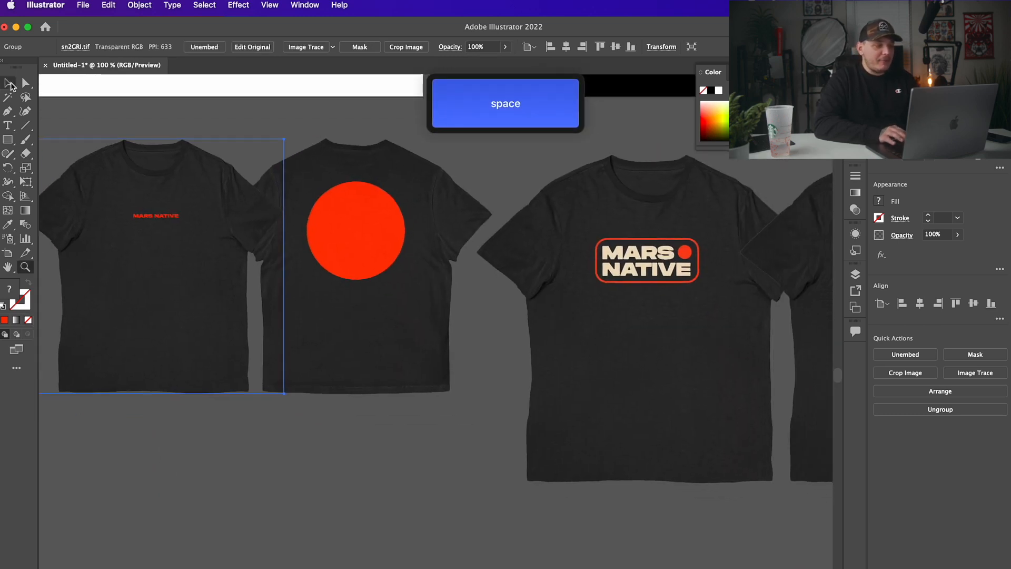
pyautogui.click(9, 84)
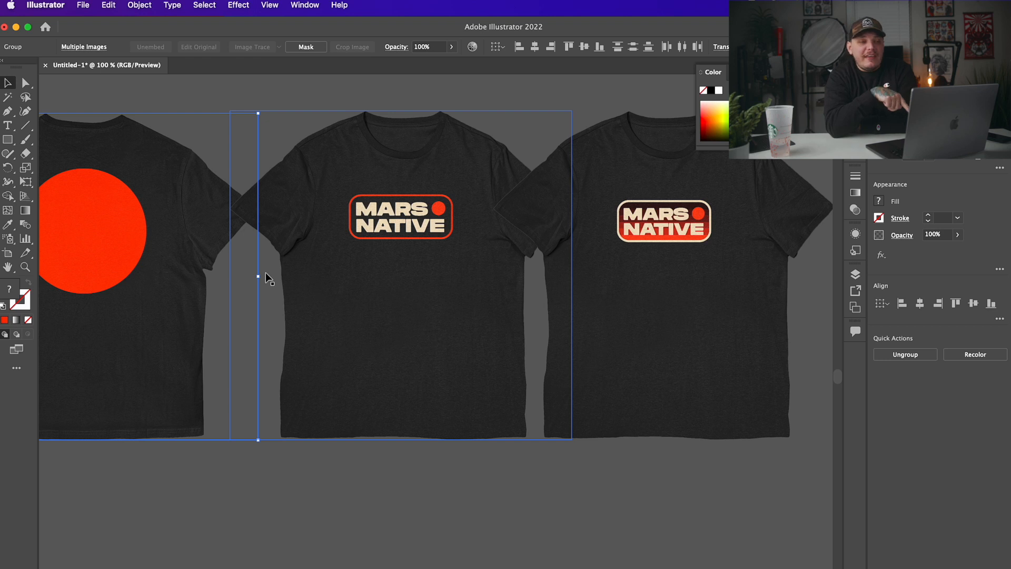